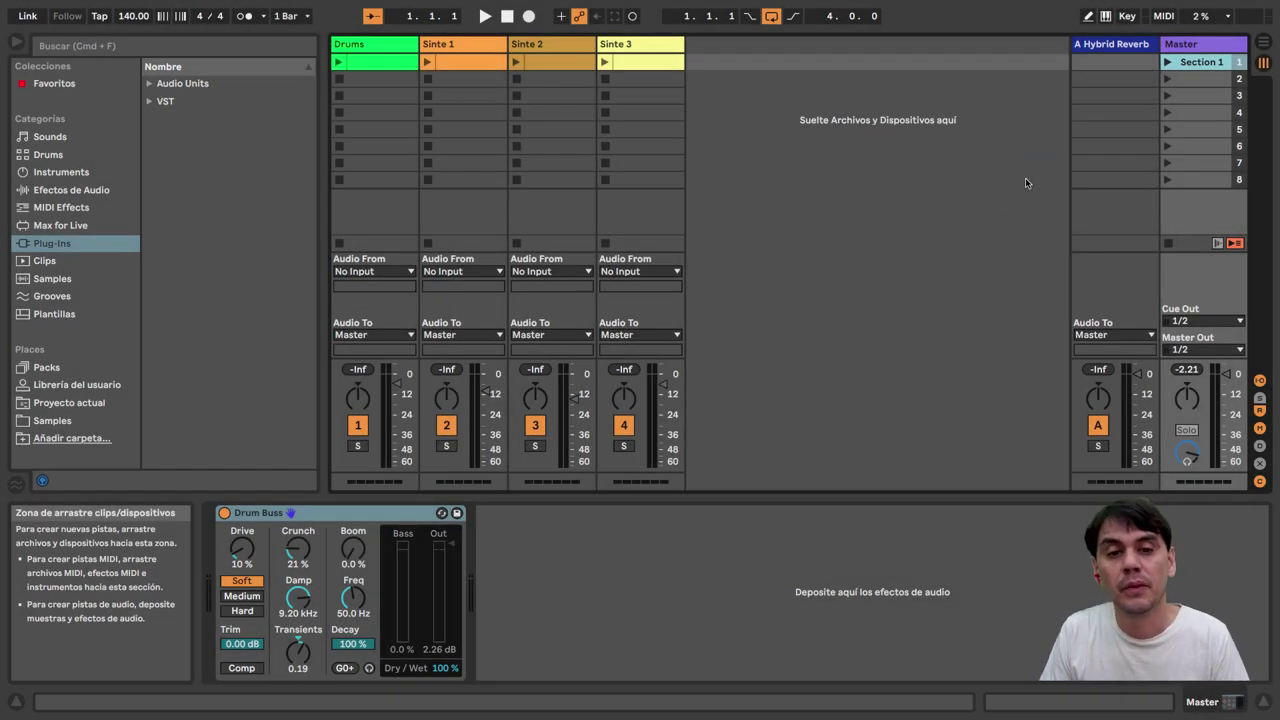
Step: Launch the Section 1 scene, then stop the Sinte 3, Sinte 2 and Sinte 1 clips to hear only the drums
{"action": "left_click", "coordinate": [1166, 62]}
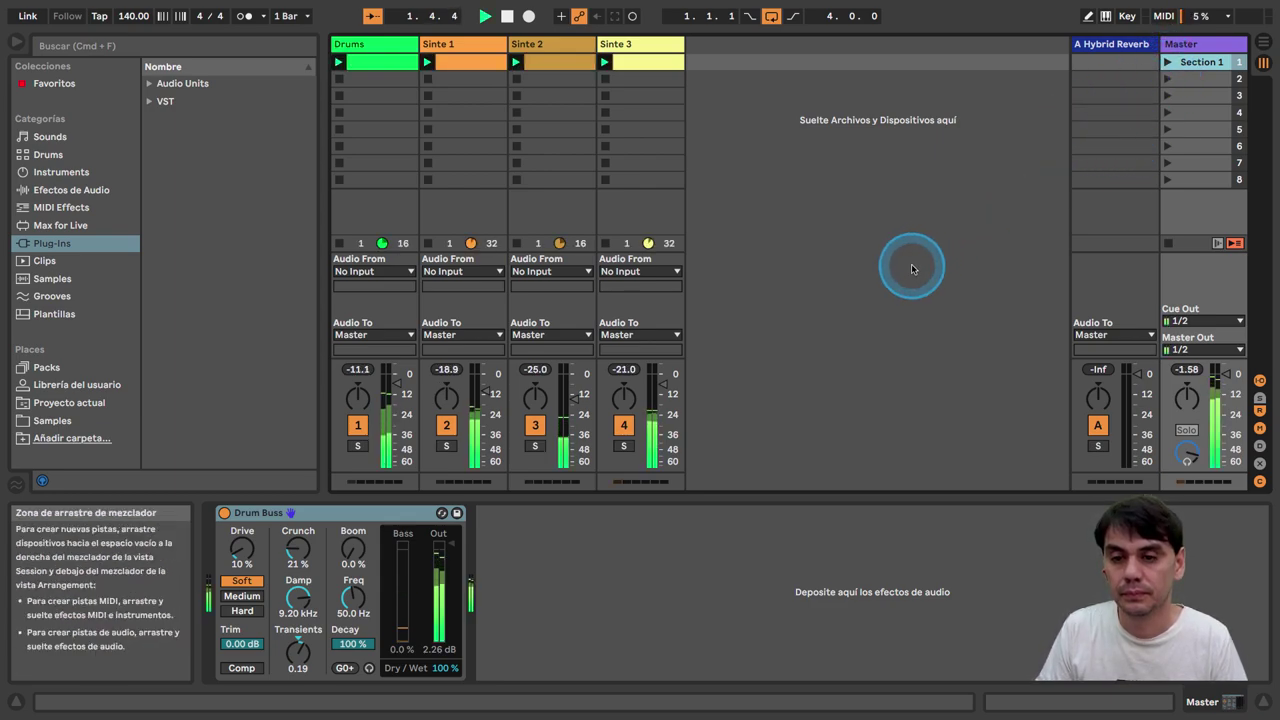
{"action": "left_click", "coordinate": [605, 80]}
{"action": "left_click", "coordinate": [516, 80]}
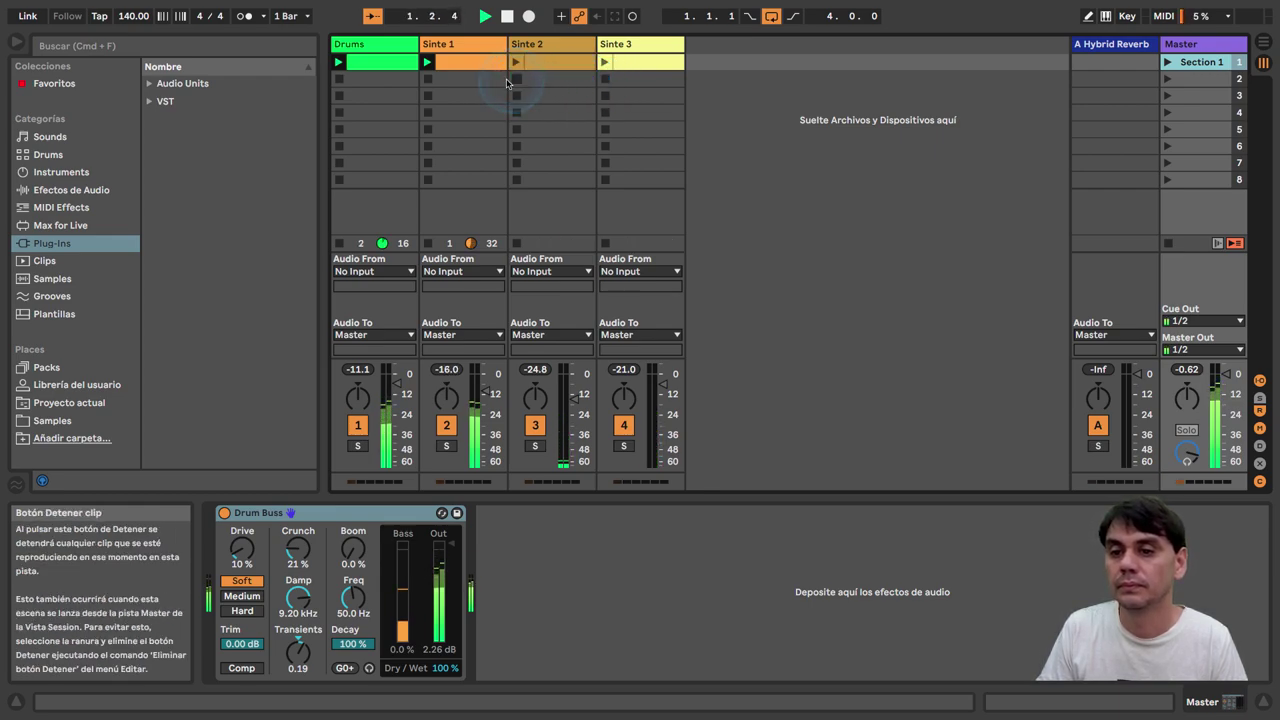
{"action": "left_click", "coordinate": [428, 81]}
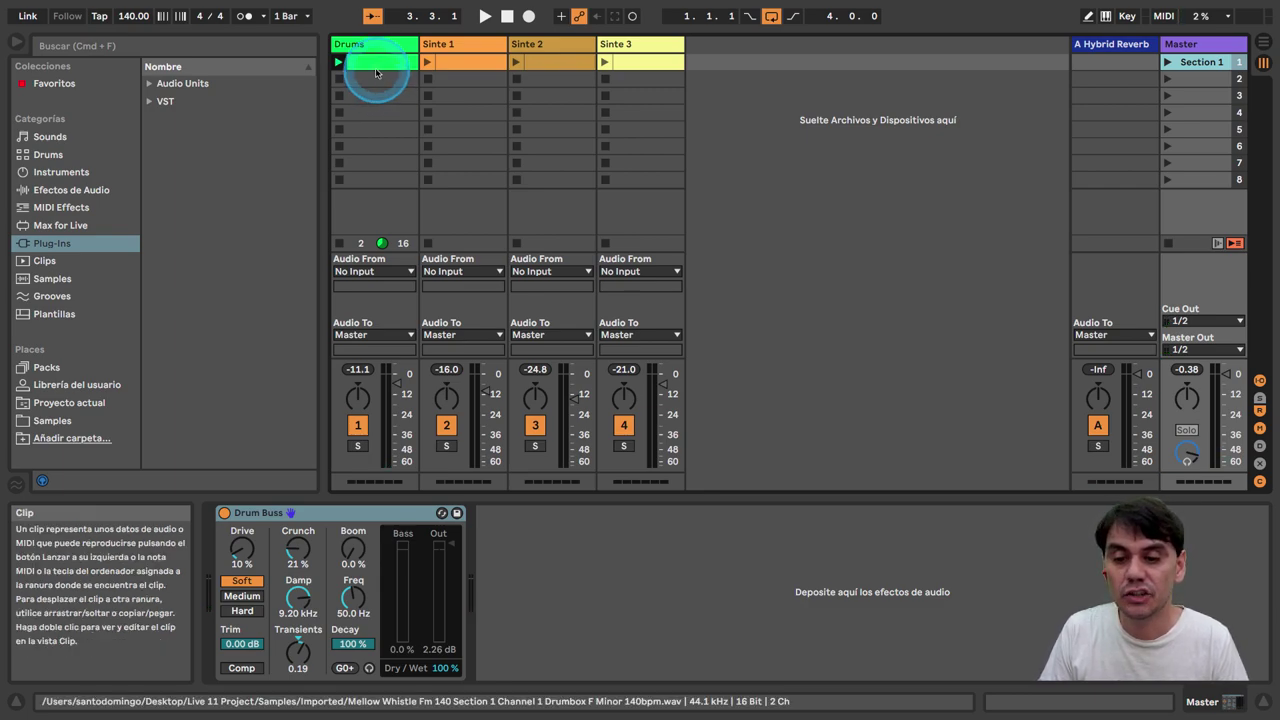
Step: Slice the Drums clip to a new MIDI track by 1/8 Note, using the Built-in preset with warped timing preserved
{"action": "left_click", "coordinate": [375, 63]}
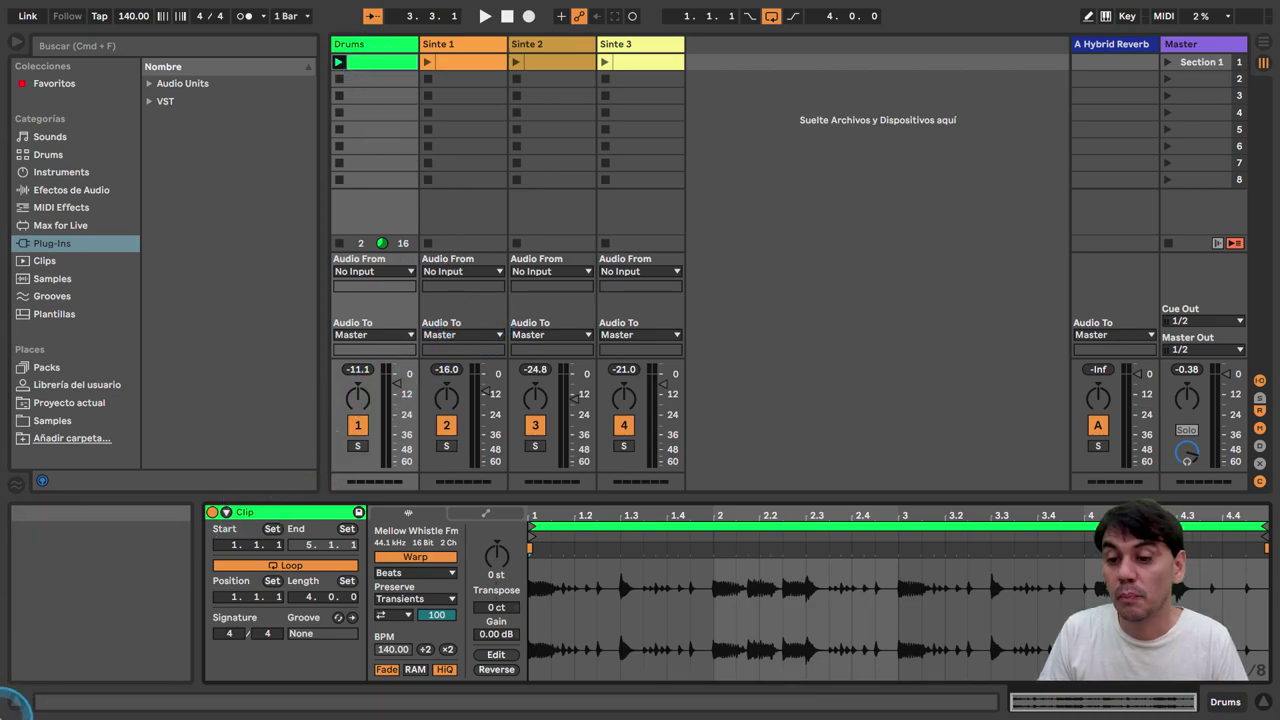
{"action": "left_click", "coordinate": [15, 701]}
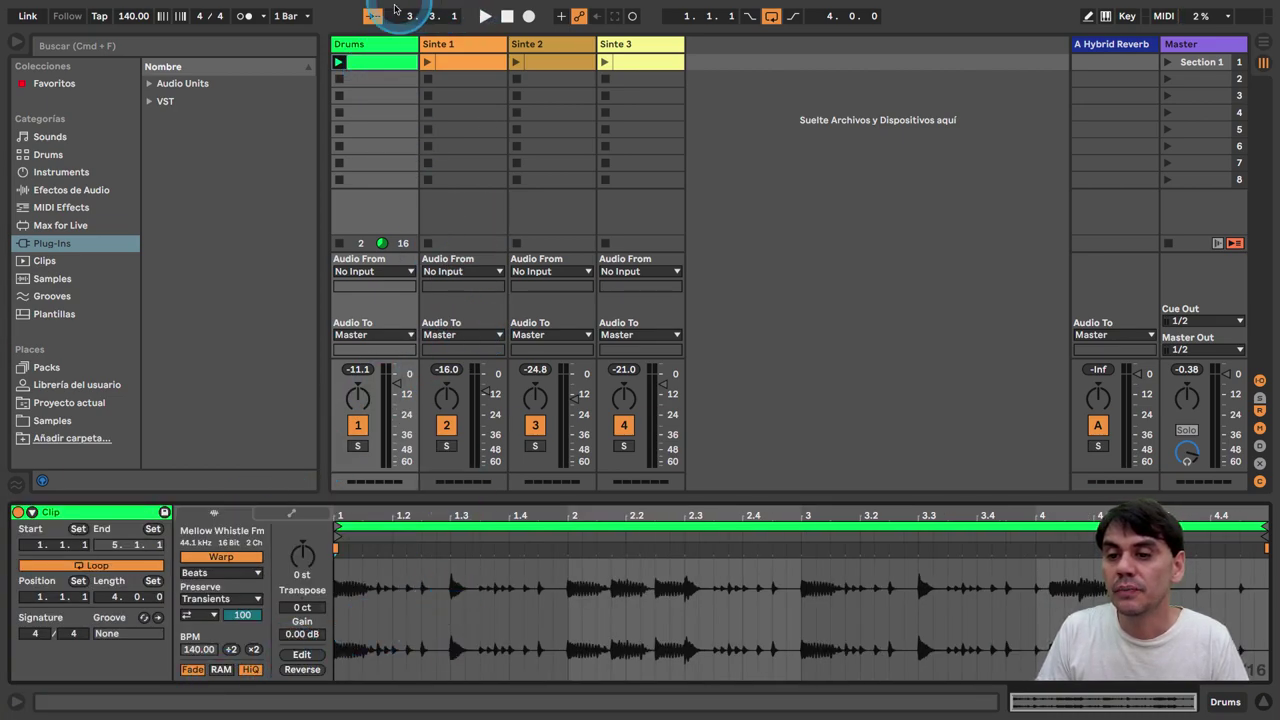
{"action": "right_click", "coordinate": [378, 63]}
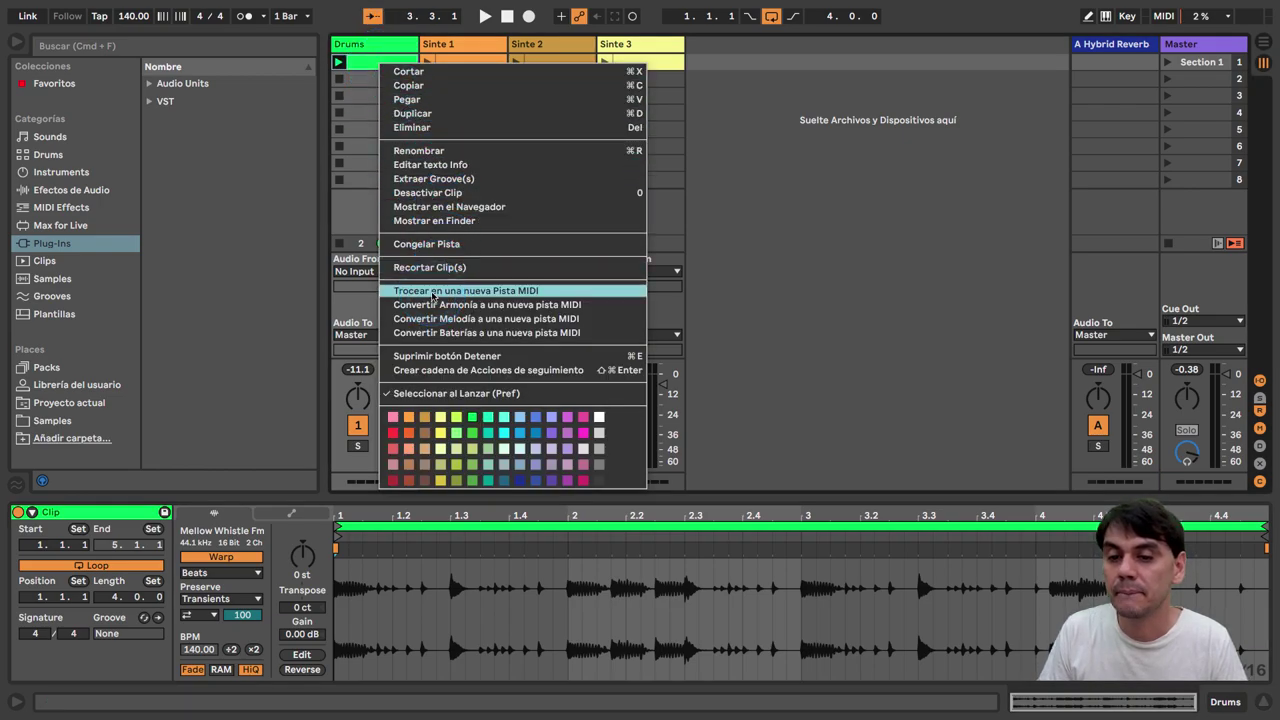
{"action": "left_click", "coordinate": [432, 292]}
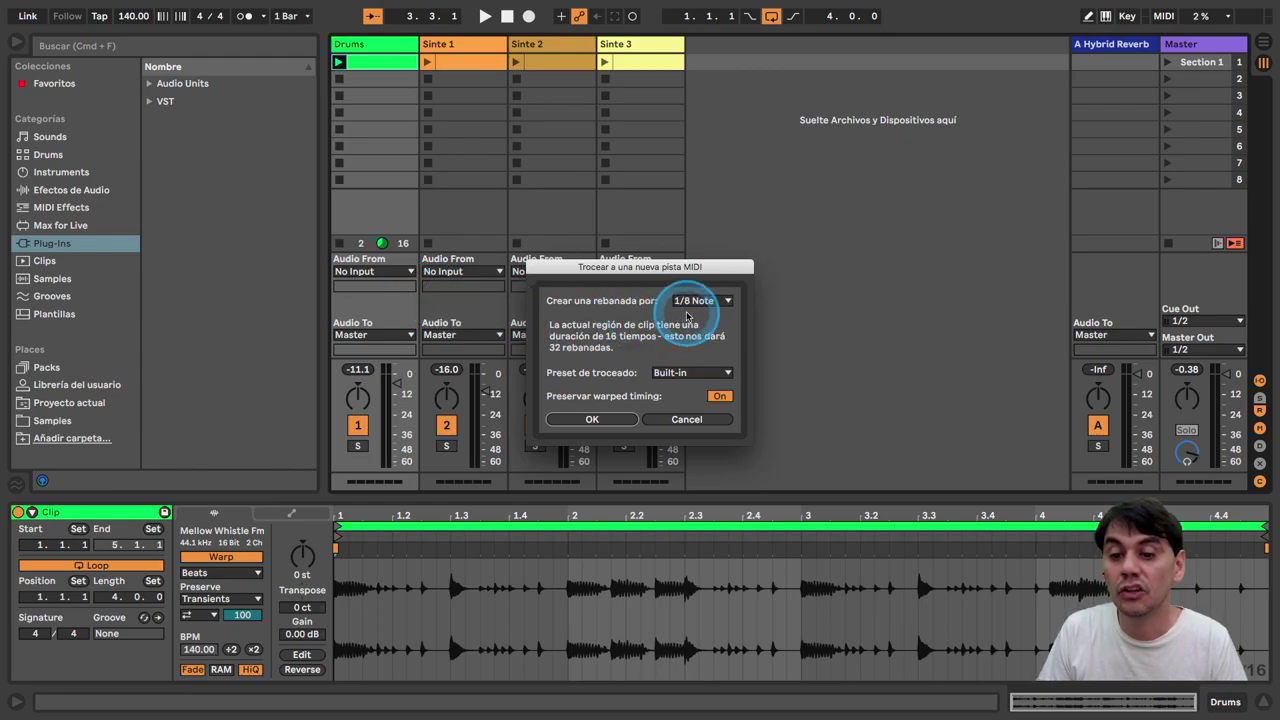
{"action": "left_click", "coordinate": [588, 418]}
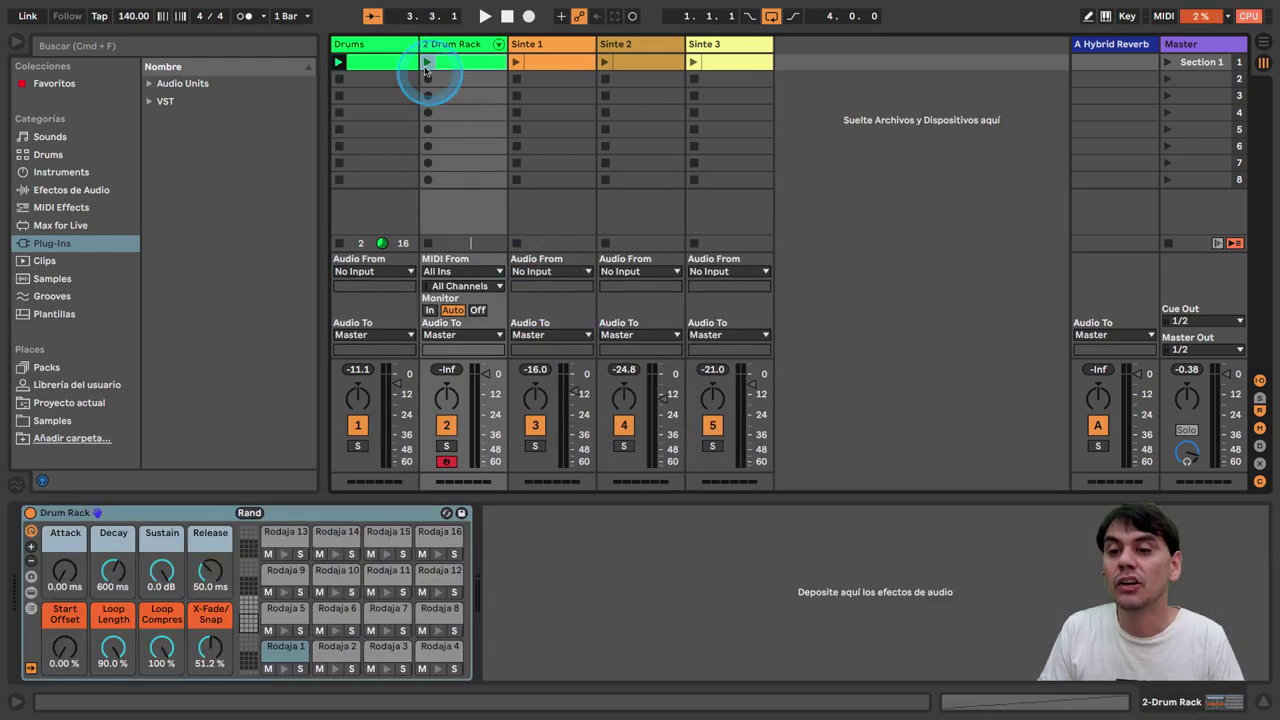
Step: Stop the Drums clip and open the sliced MIDI clip's notes in an enlarged note editor
{"action": "left_click", "coordinate": [337, 79]}
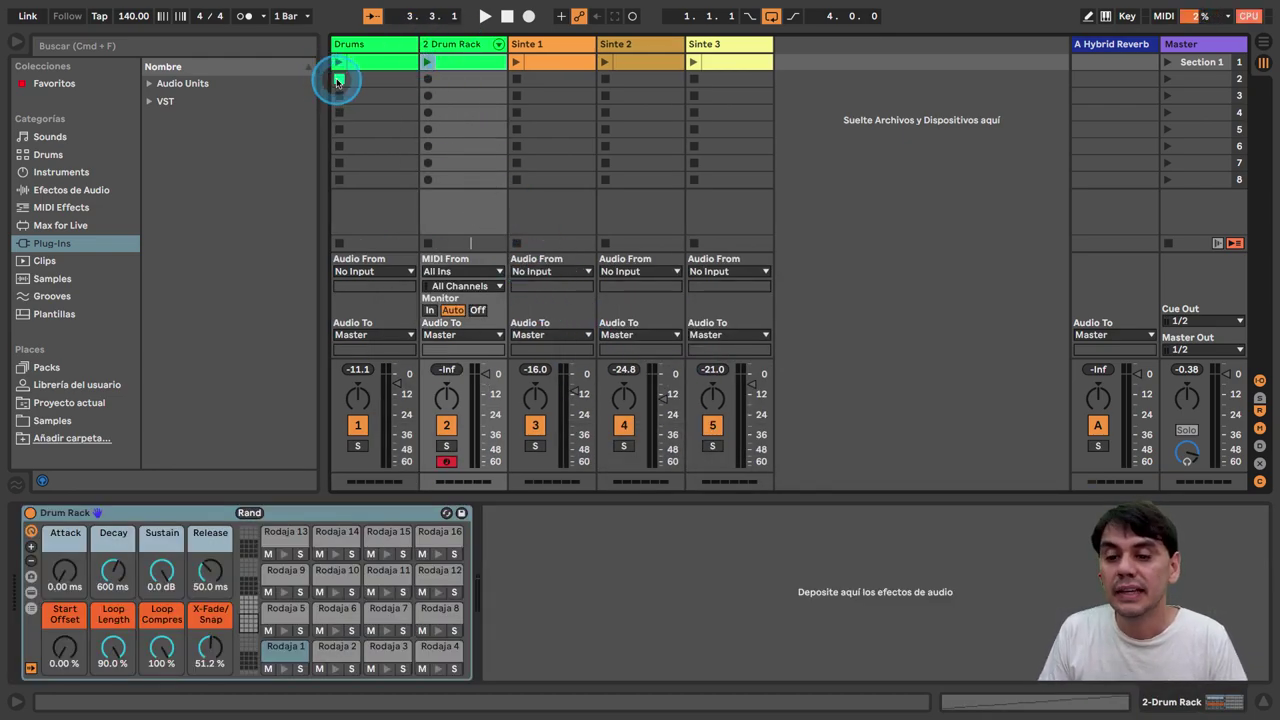
{"action": "left_click", "coordinate": [465, 63]}
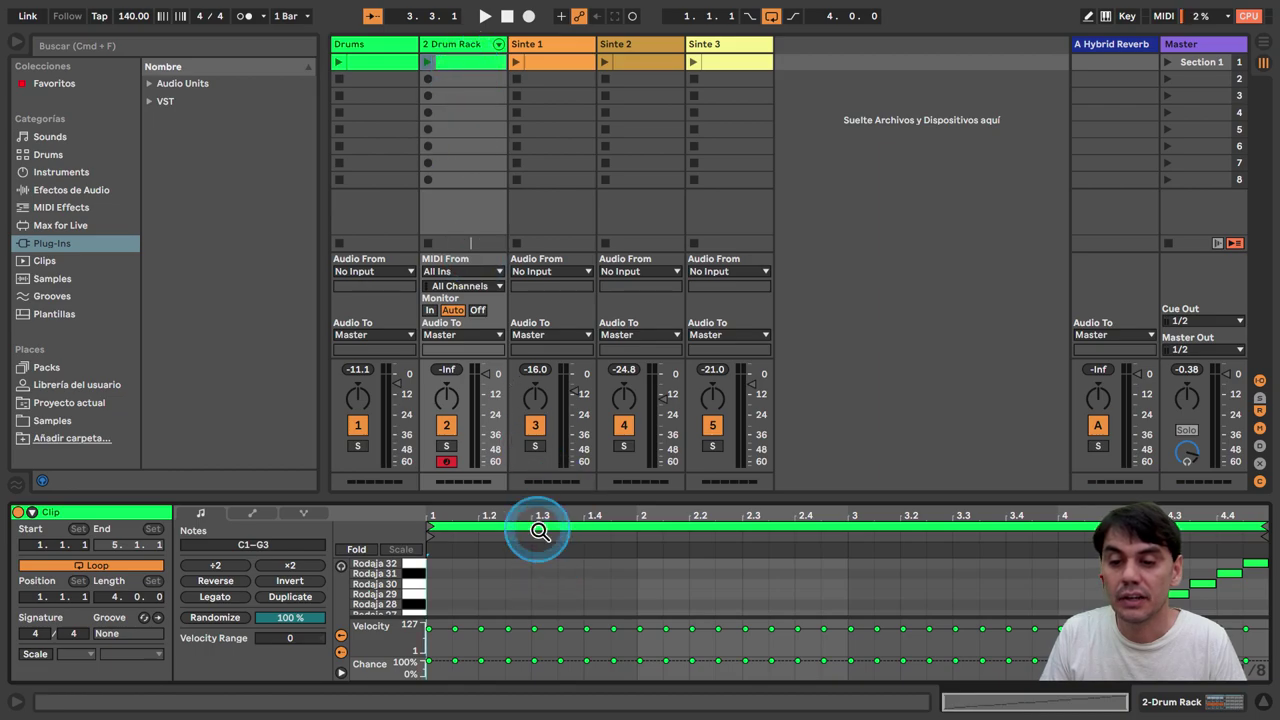
{"action": "left_click_drag", "start_coordinate": [524, 470], "coordinate": [514, 287]}
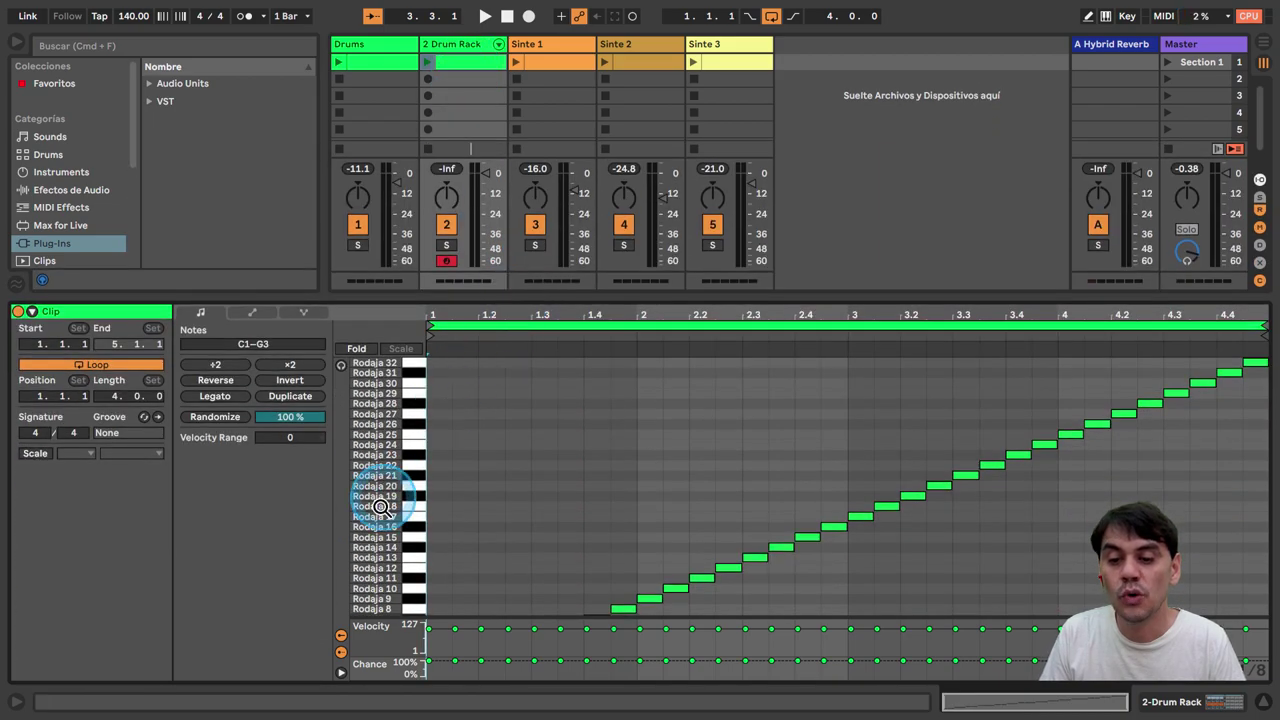
{"action": "scroll", "coordinate": [370, 505], "scroll_direction": "down", "scroll_amount": 3}
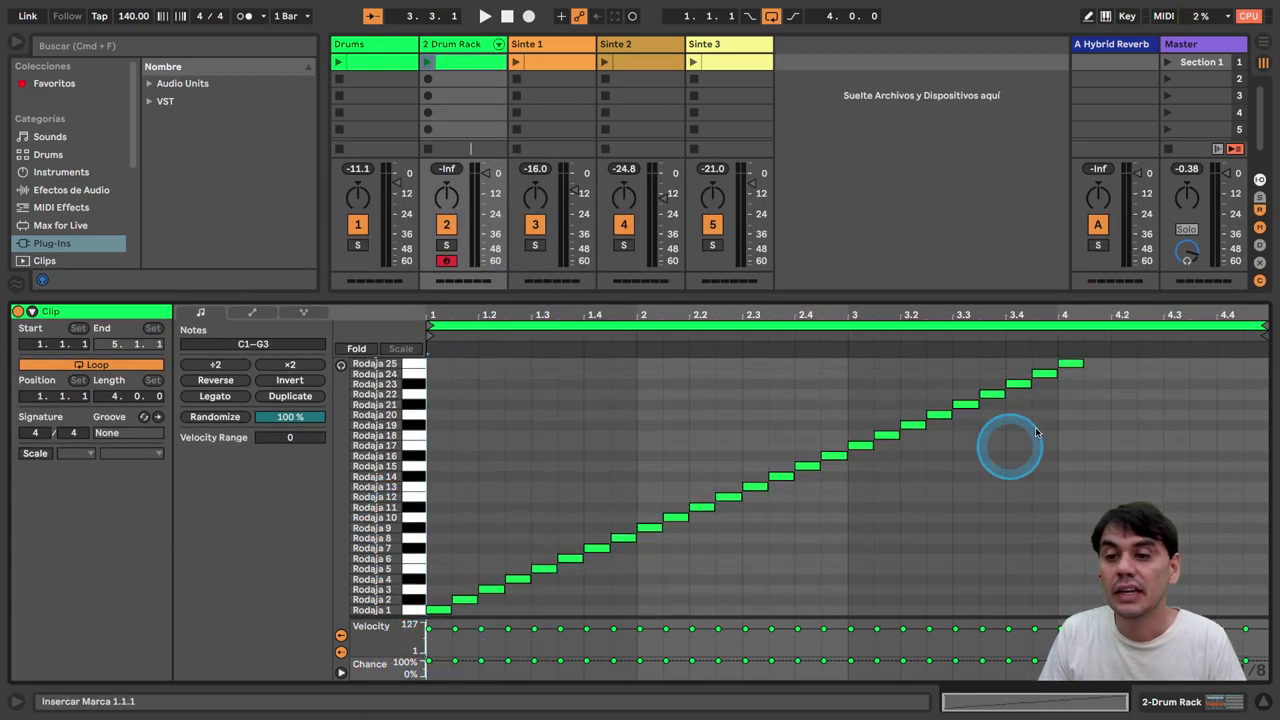
Step: Set the Drum Rack's Loop Length macro to 0.00 % and launch its sliced clip
{"action": "left_click", "coordinate": [450, 44]}
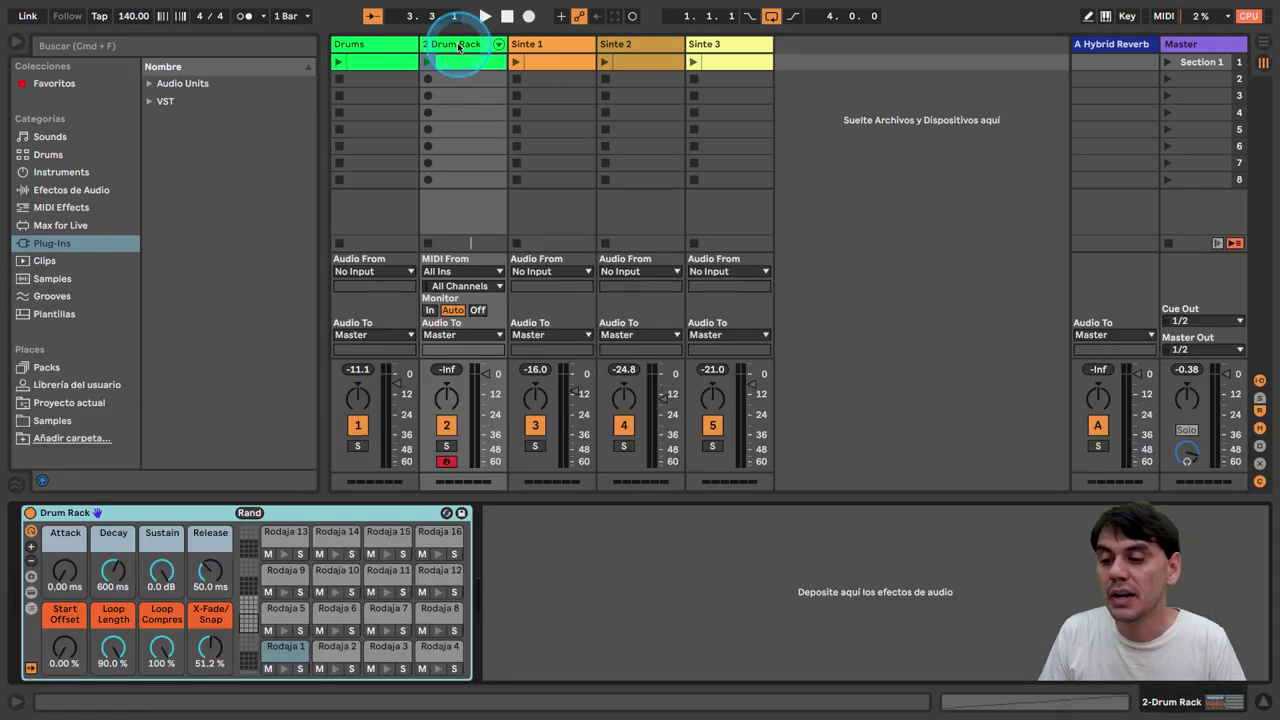
{"action": "left_click", "coordinate": [170, 678]}
{"action": "left_click_drag", "start_coordinate": [113, 650], "coordinate": [113, 700]}
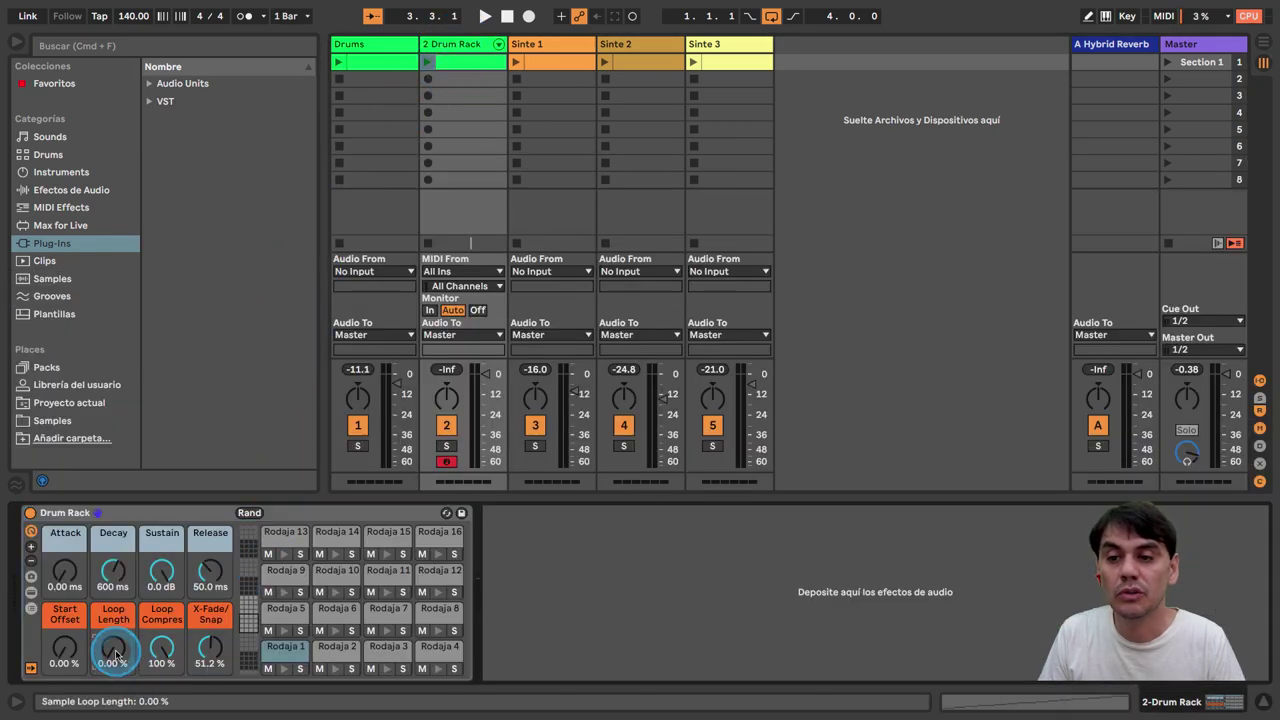
{"action": "left_click", "coordinate": [427, 62]}
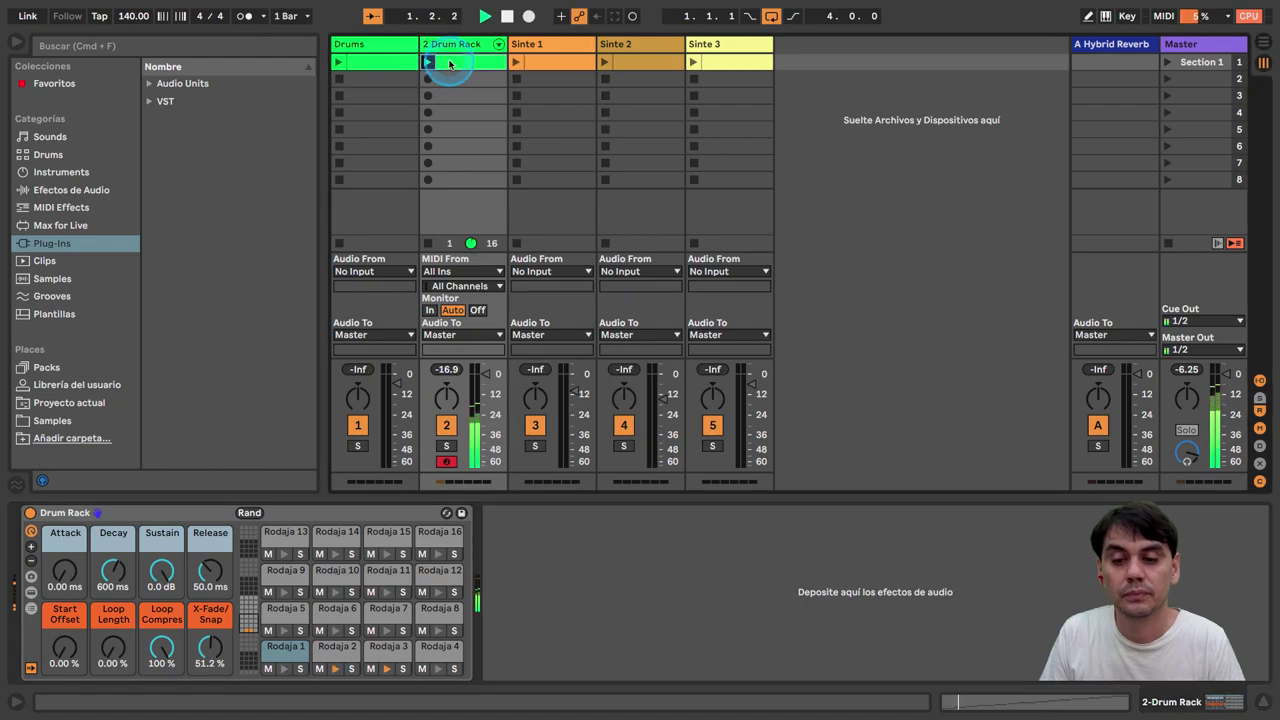
Step: Select every second slice note from Rodaja 2 to 14, plus 18, 20 and 23 upward, and give them a velocity range of -68
{"action": "left_click", "coordinate": [450, 63]}
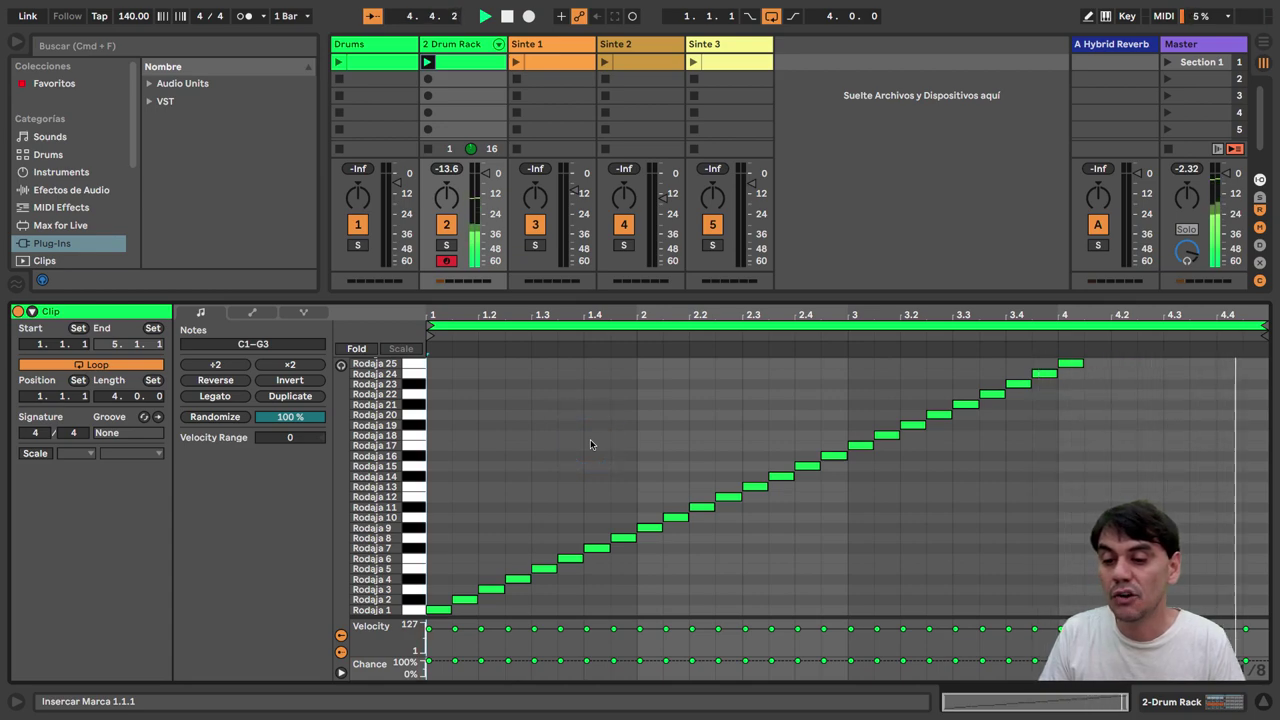
{"action": "left_click", "coordinate": [470, 598]}
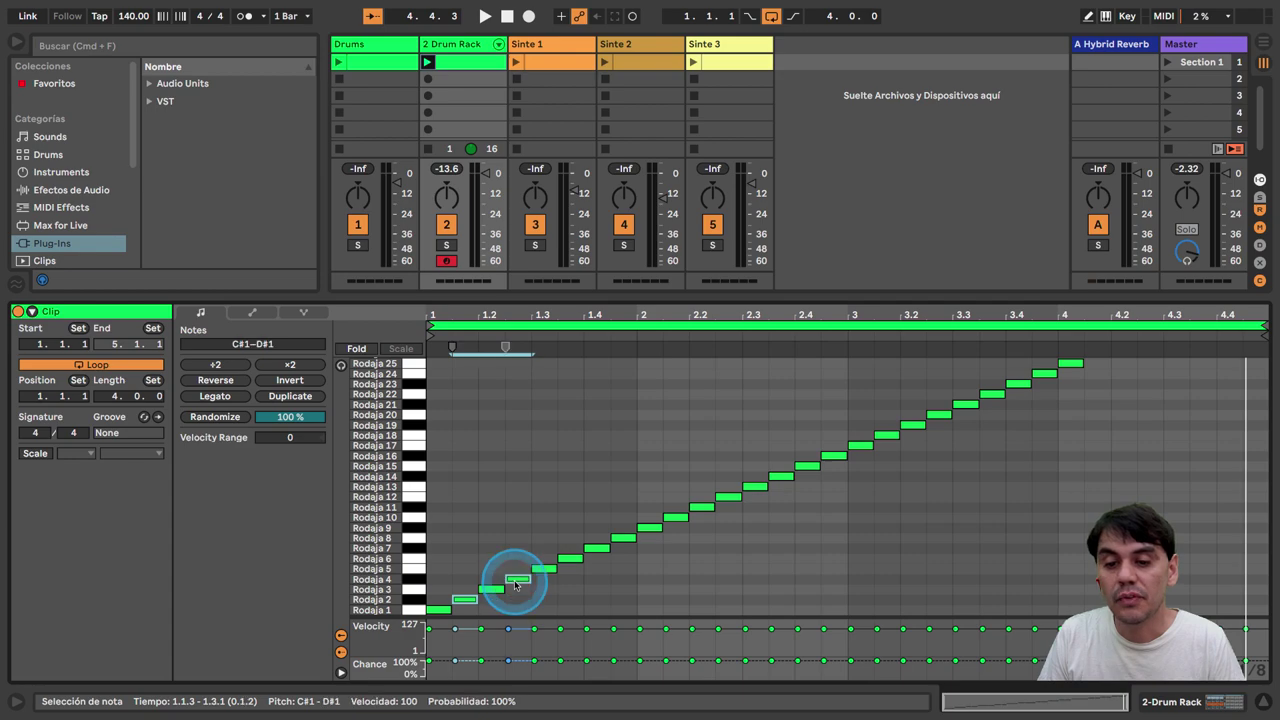
{"action": "left_click", "coordinate": [568, 558], "text": "shift"}
{"action": "left_click", "coordinate": [624, 538], "text": "shift"}
{"action": "left_click", "coordinate": [672, 518], "text": "shift"}
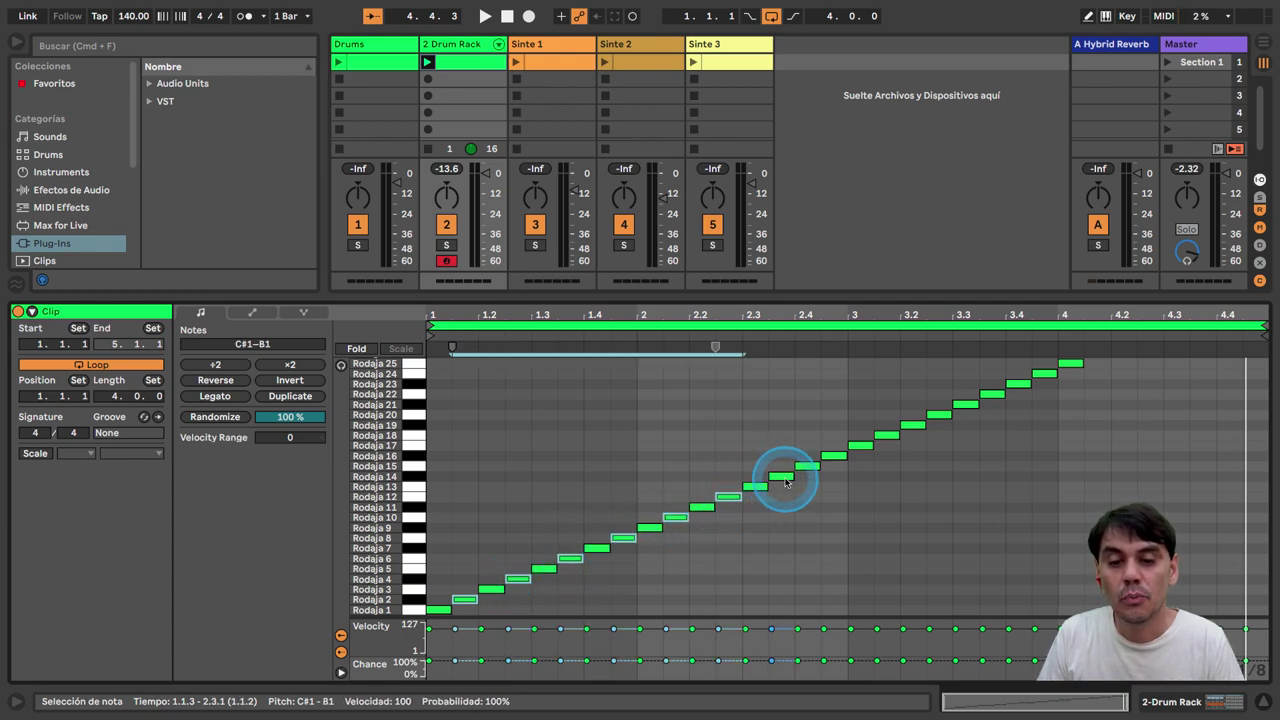
{"action": "left_click", "coordinate": [886, 434], "text": "shift"}
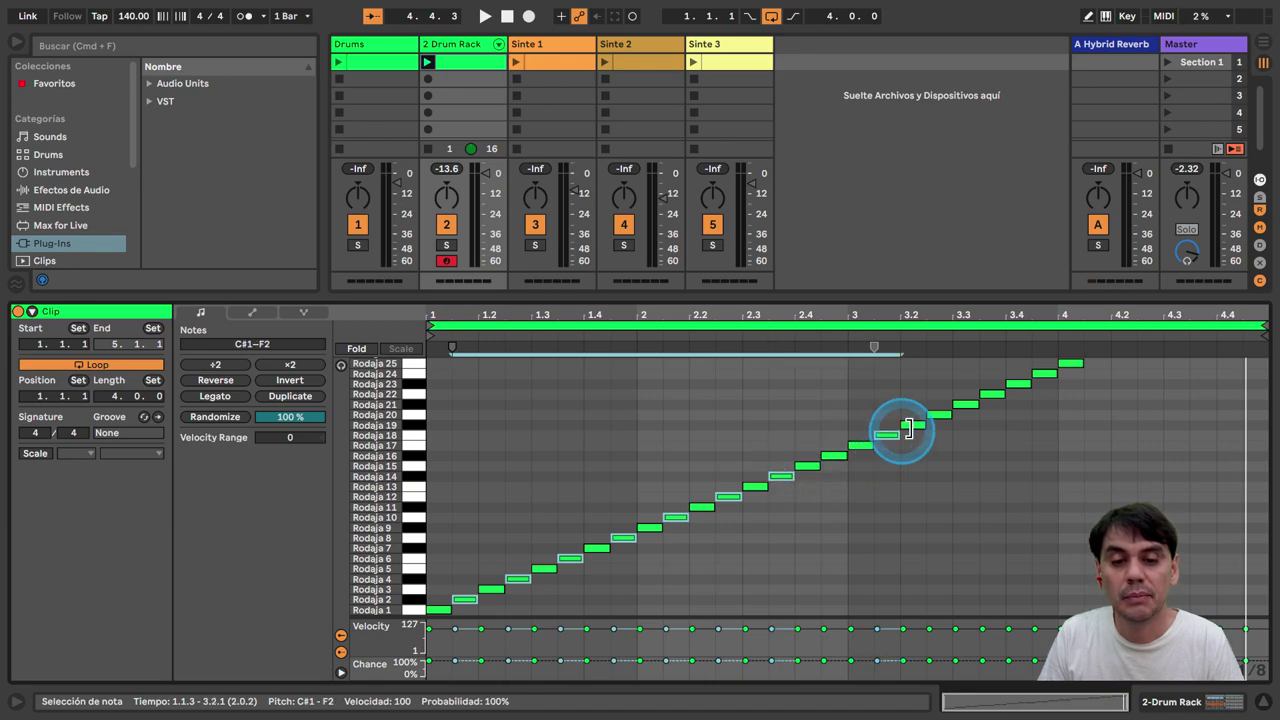
{"action": "left_click", "coordinate": [944, 411], "text": "shift"}
{"action": "left_click_drag", "start_coordinate": [1021, 411], "coordinate": [1100, 350]}
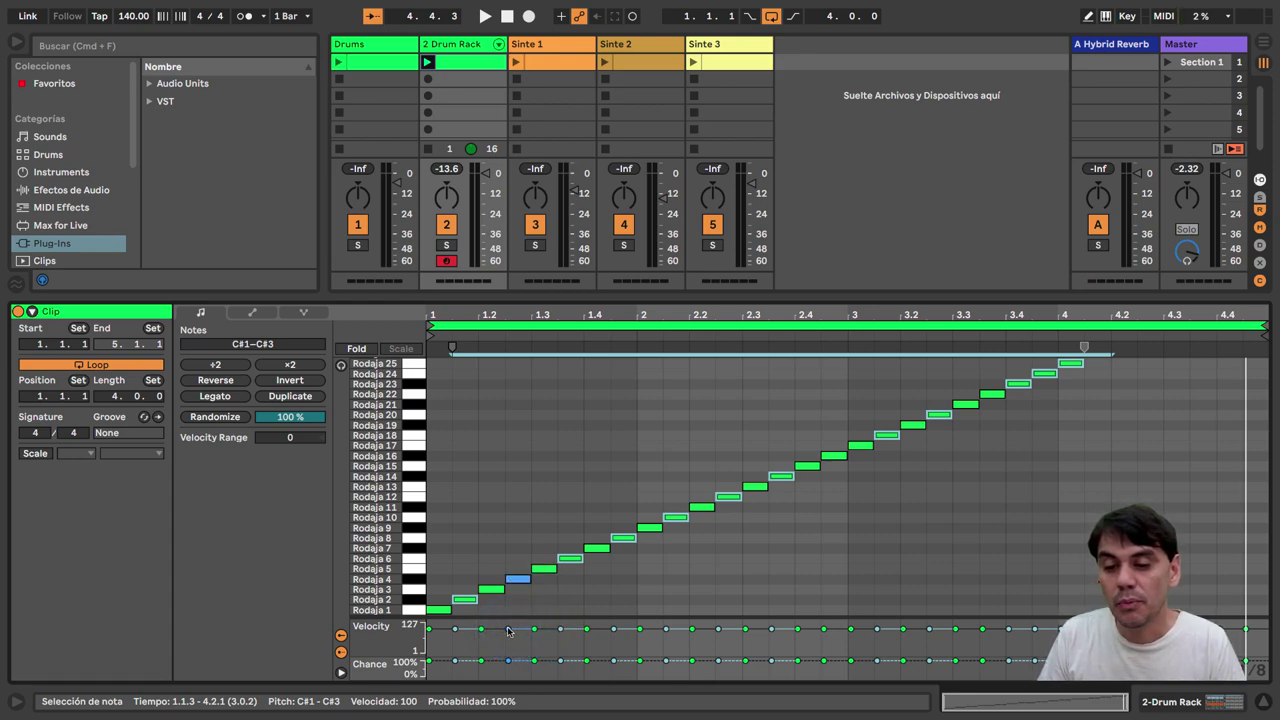
{"action": "left_click_drag", "start_coordinate": [508, 630], "coordinate": [508, 628]}
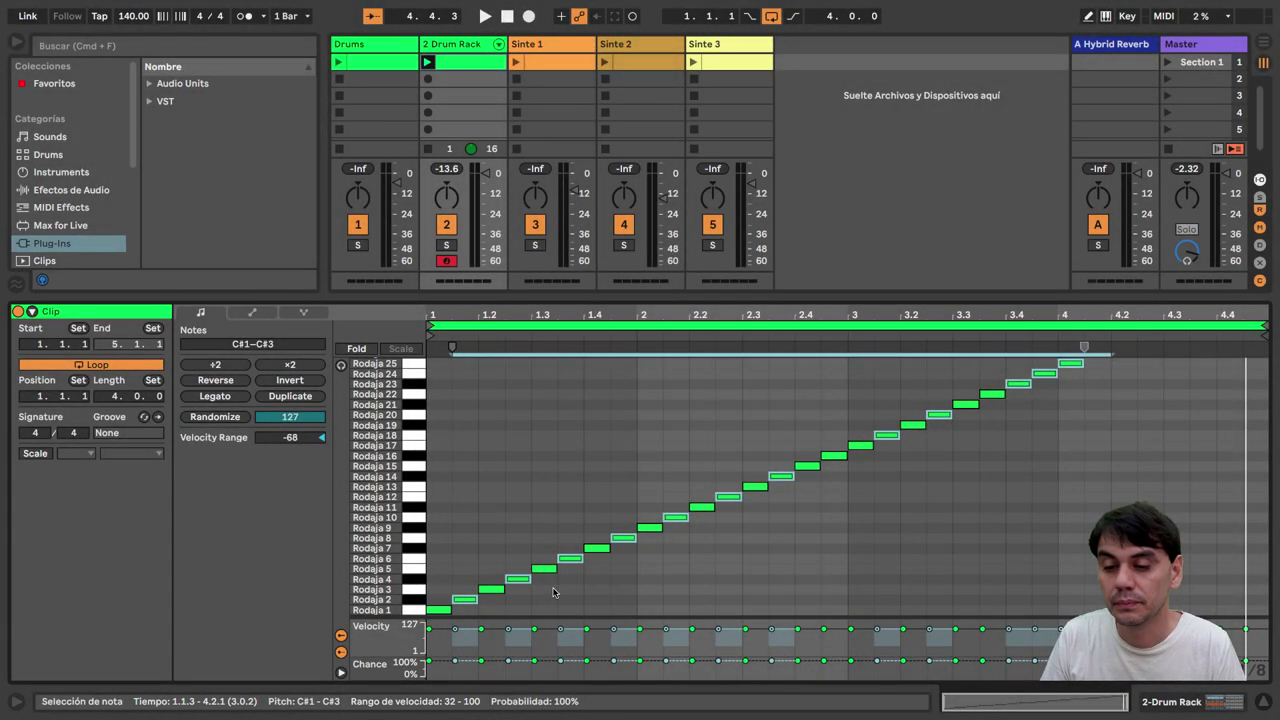
Step: Play the sliced clip to hear the velocity variation and clear the note selection
{"action": "key", "text": "space"}
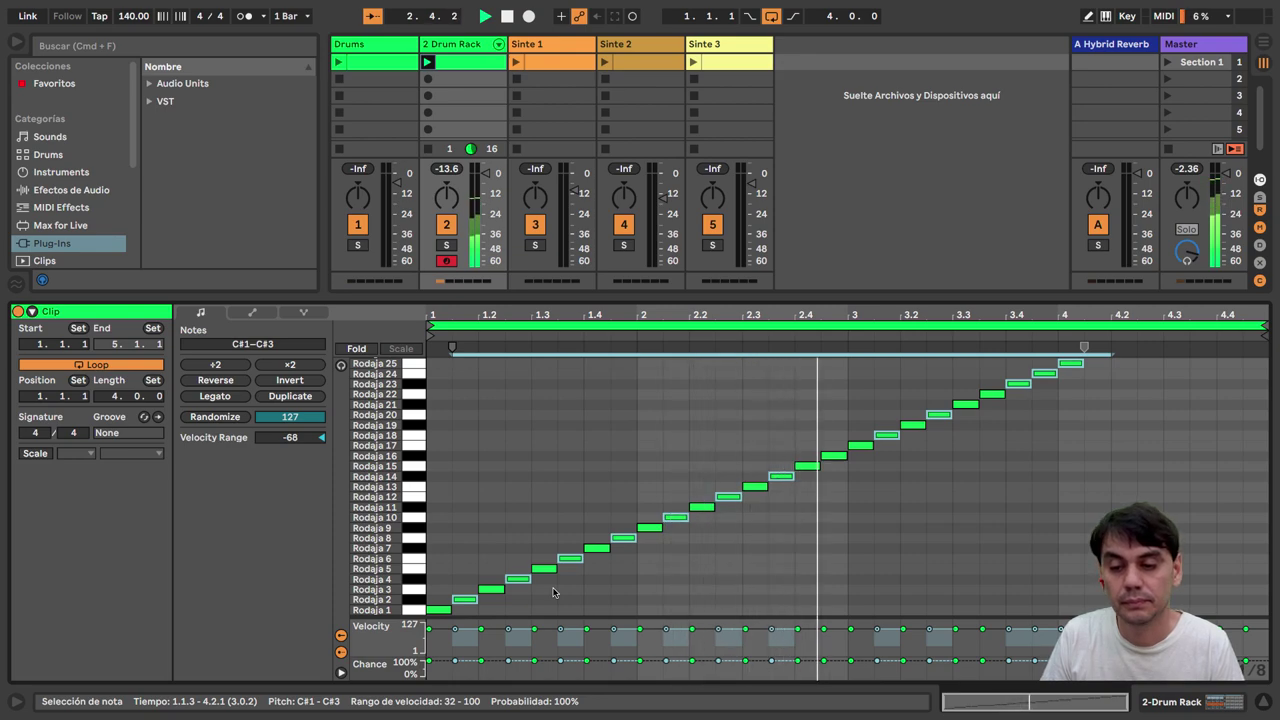
{"action": "left_click", "coordinate": [483, 491]}
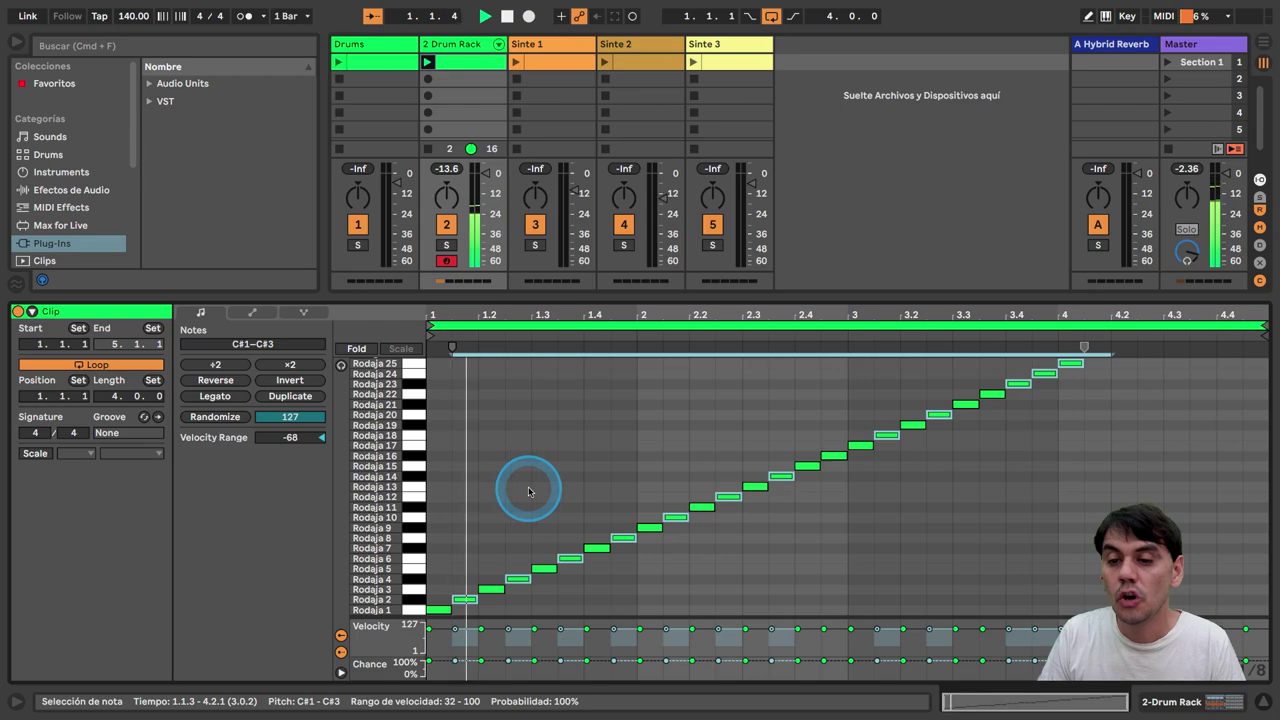
{"action": "left_click", "coordinate": [585, 486]}
Step: Select the notes Rodaja 2–7, 10–14, 18–22 and 26–29, lower their chance to 29 %, and play the clip
{"action": "left_click_drag", "start_coordinate": [543, 318], "coordinate": [543, 255]}
{"action": "left_click", "coordinate": [485, 607]}
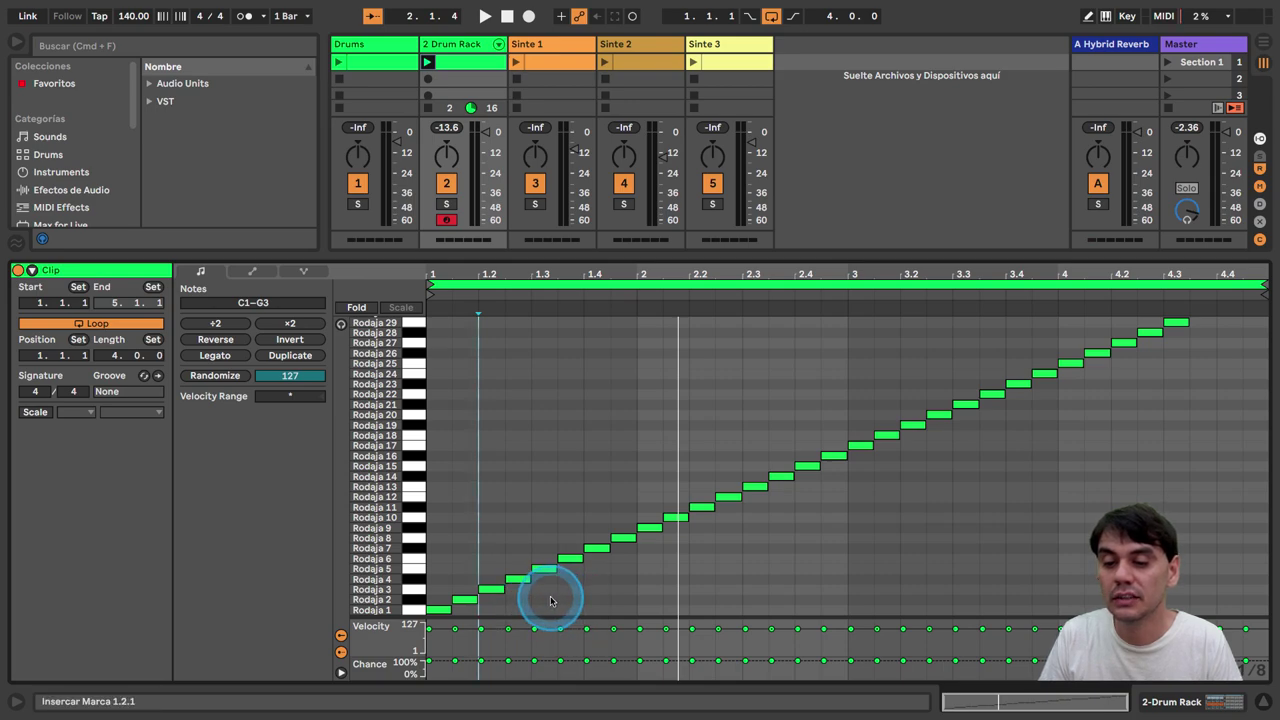
{"action": "left_click_drag", "start_coordinate": [471, 609], "coordinate": [598, 540]}
{"action": "left_click_drag", "start_coordinate": [676, 546], "coordinate": [797, 482]}
{"action": "left_click_drag", "start_coordinate": [888, 488], "coordinate": [1179, 331]}
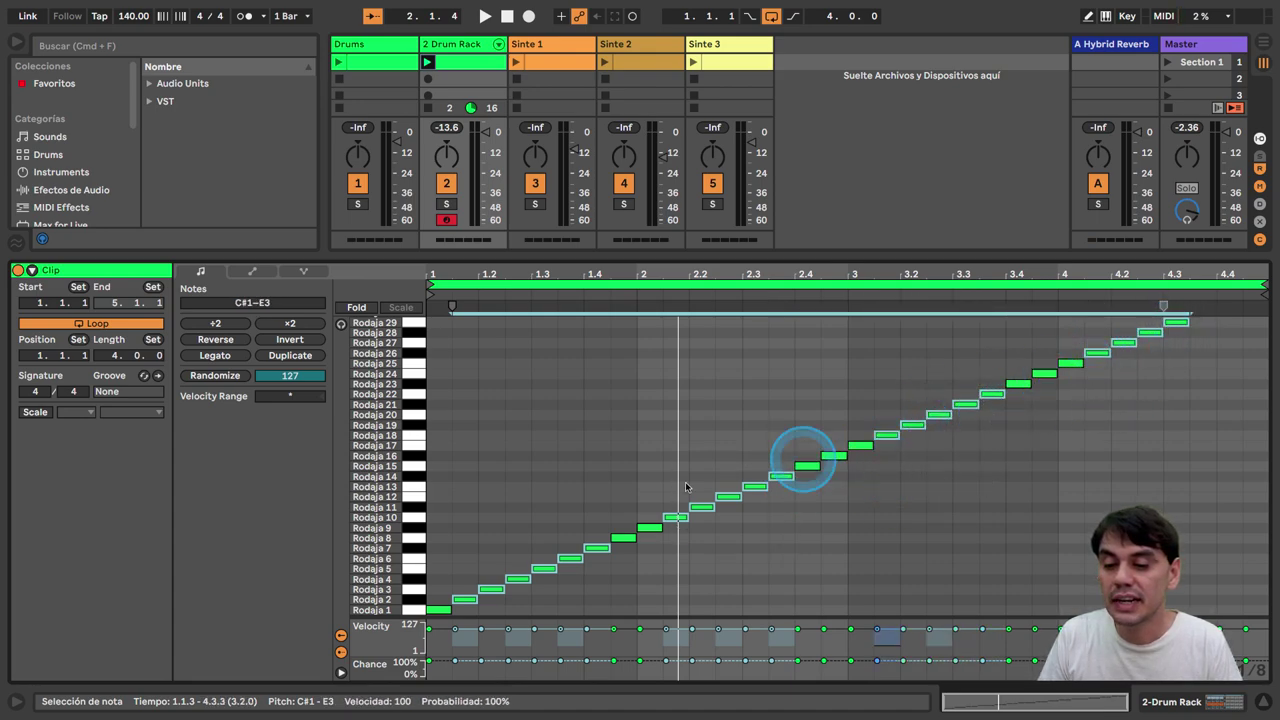
{"action": "left_click", "coordinate": [455, 661]}
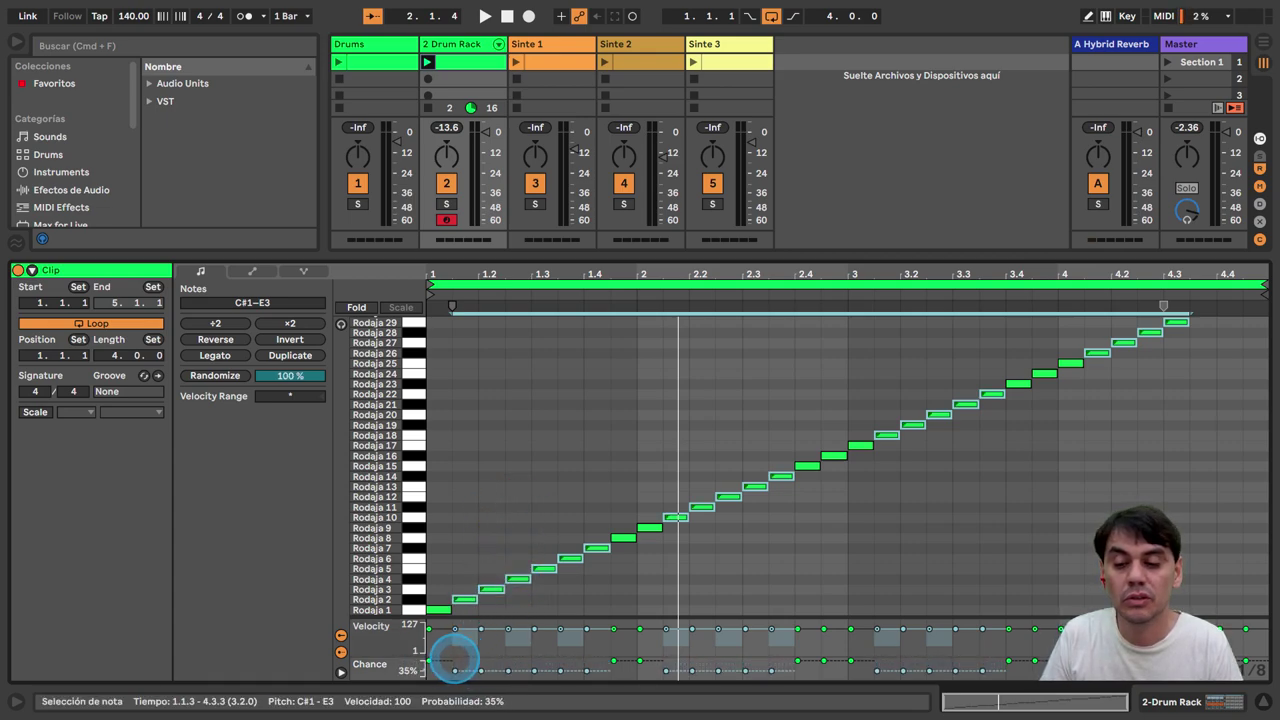
{"action": "left_click", "coordinate": [612, 629]}
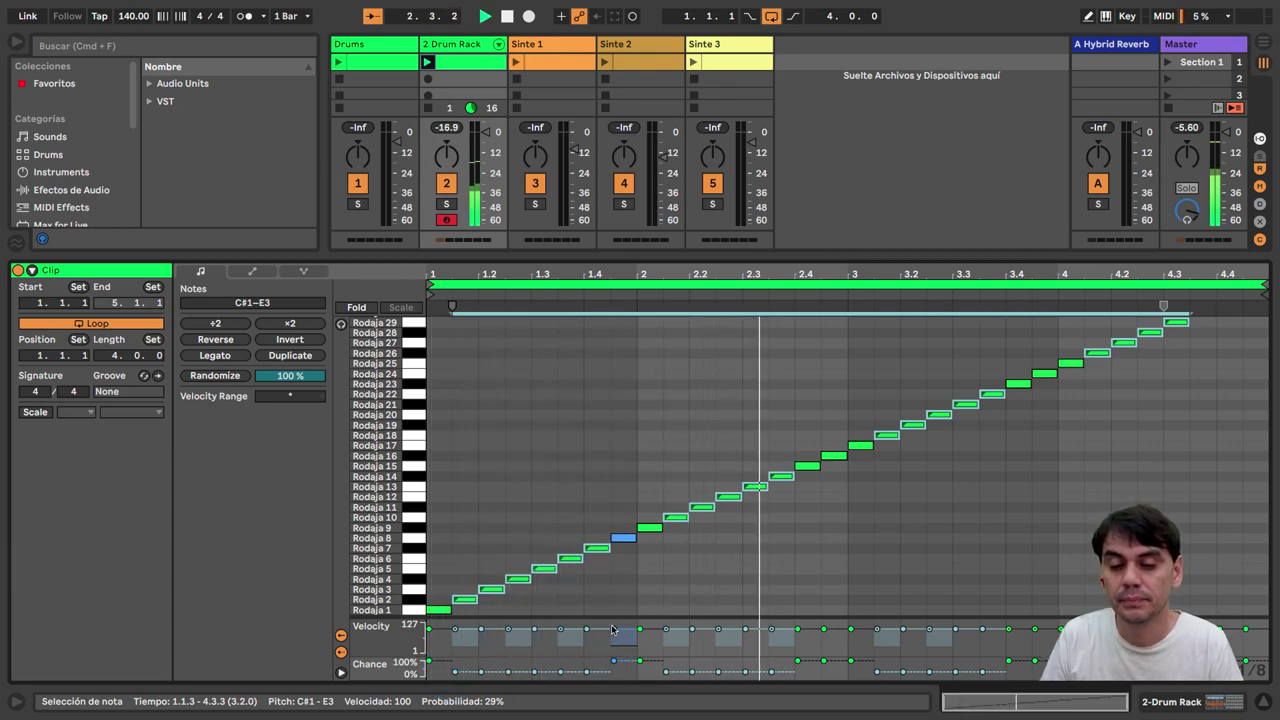
{"action": "left_click", "coordinate": [613, 629]}
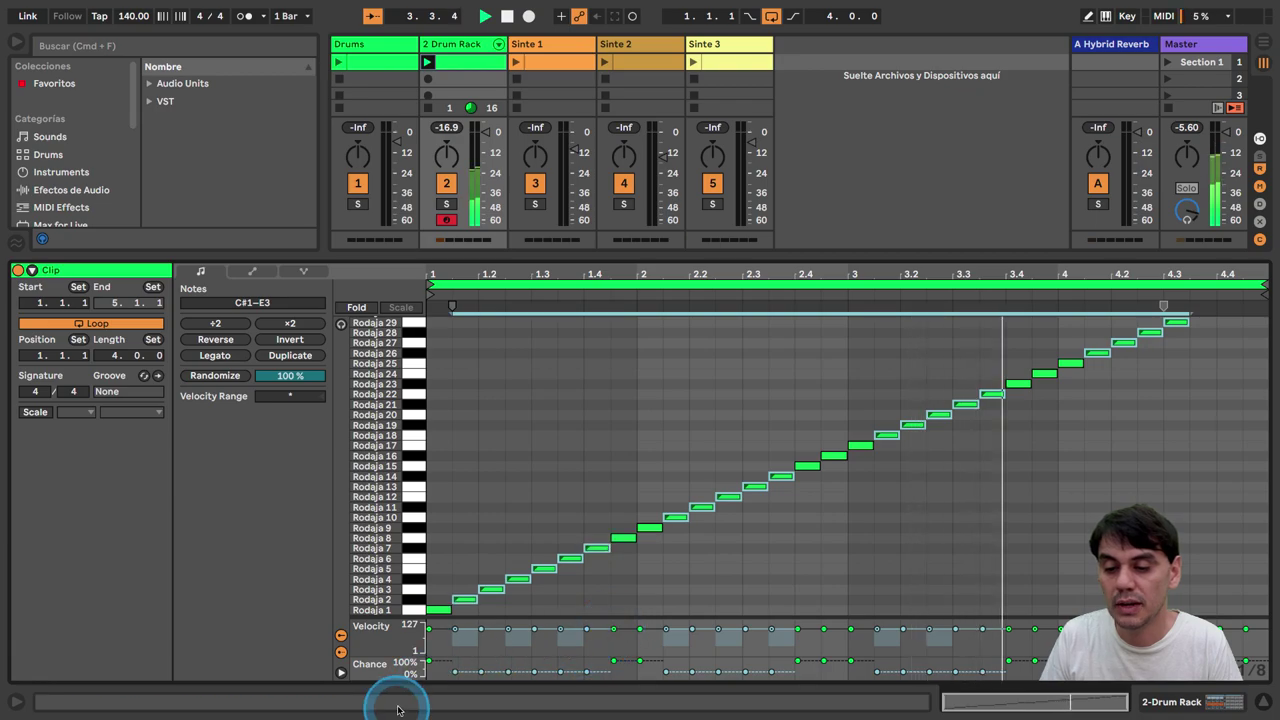
Step: Raise the selected notes' chance to 62 %, listen to the variation, then clear the selection and stop playback
{"action": "left_click", "coordinate": [455, 671]}
{"action": "left_click_drag", "start_coordinate": [455, 671], "coordinate": [459, 665]}
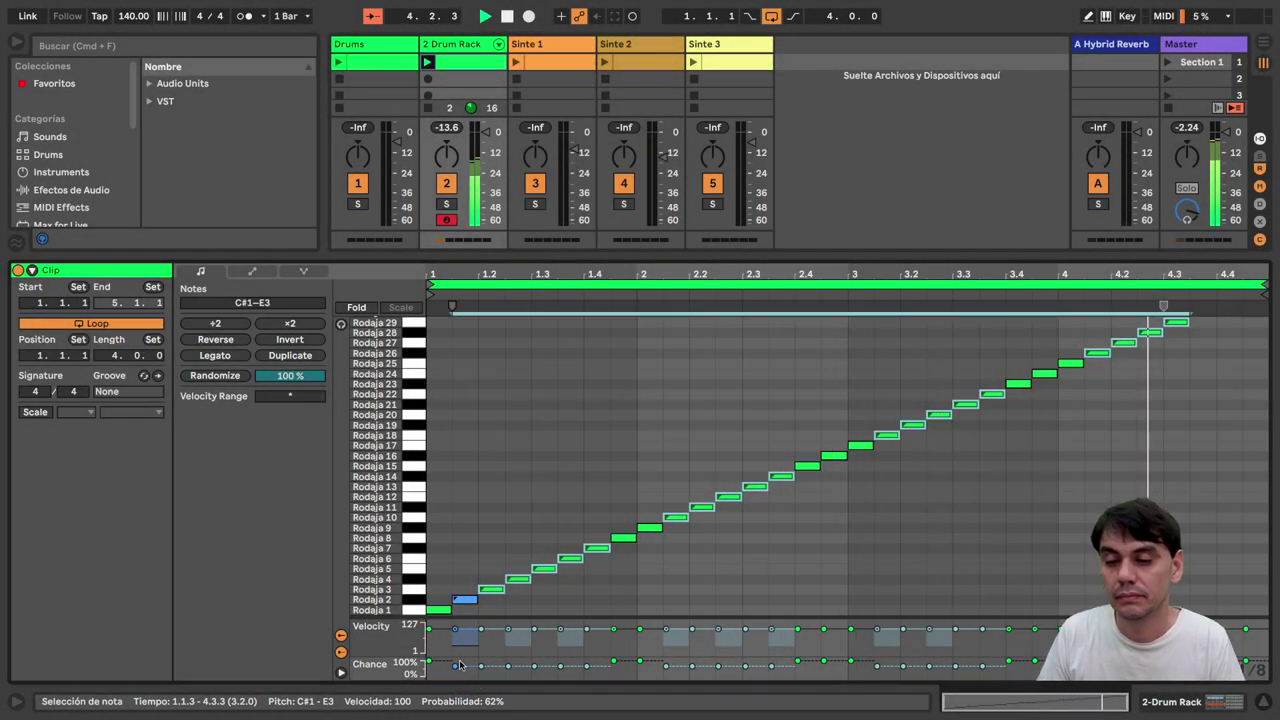
{"action": "left_click_drag", "start_coordinate": [543, 514], "coordinate": [530, 516]}
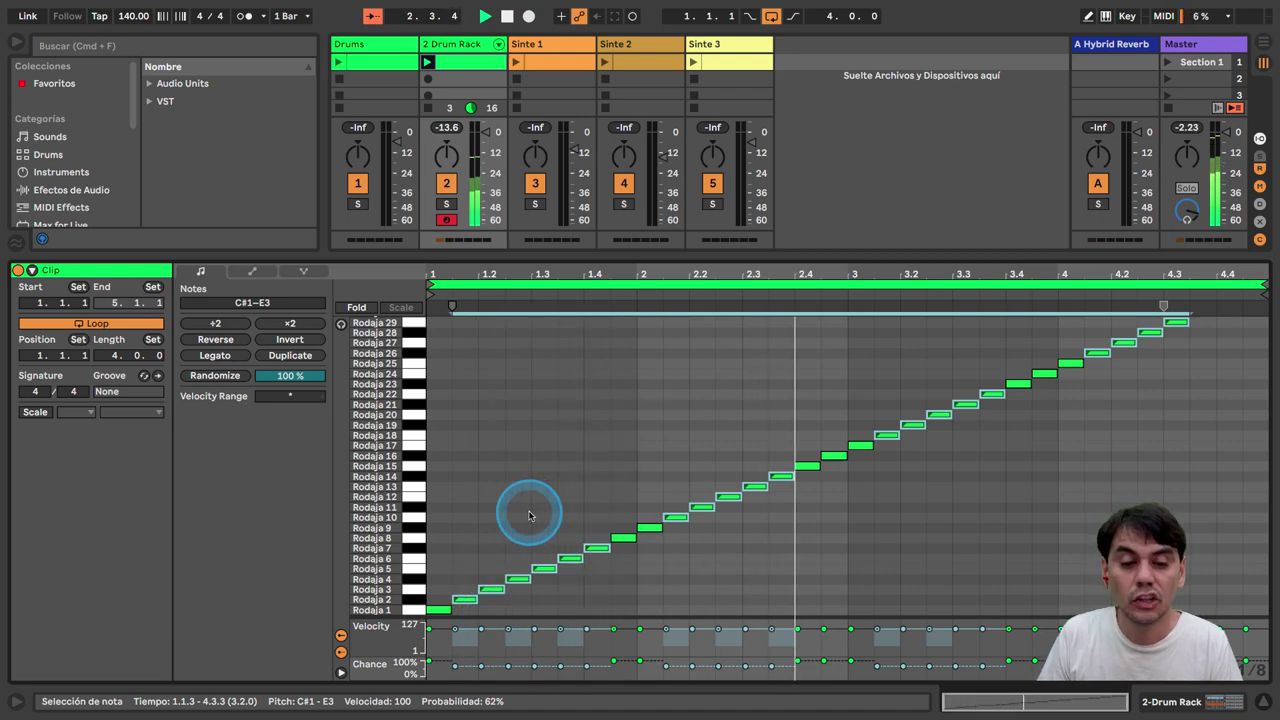
{"action": "left_click", "coordinate": [530, 516]}
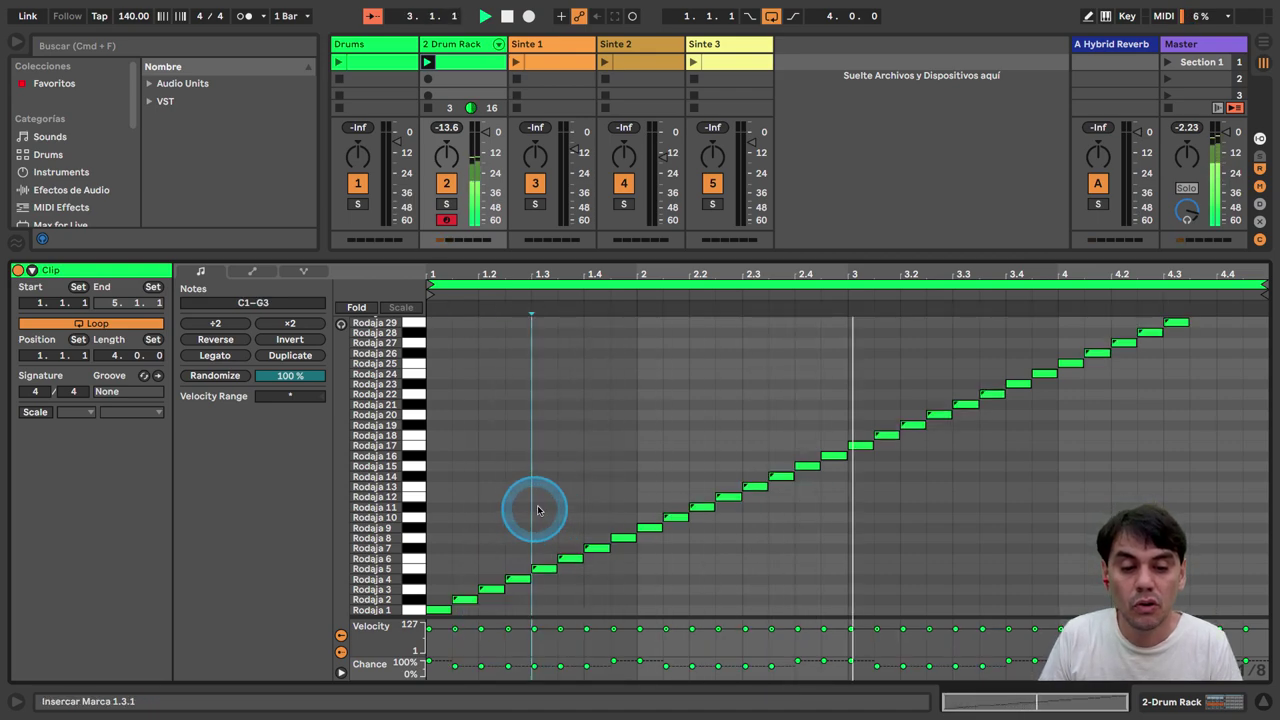
{"action": "left_click", "coordinate": [1246, 658]}
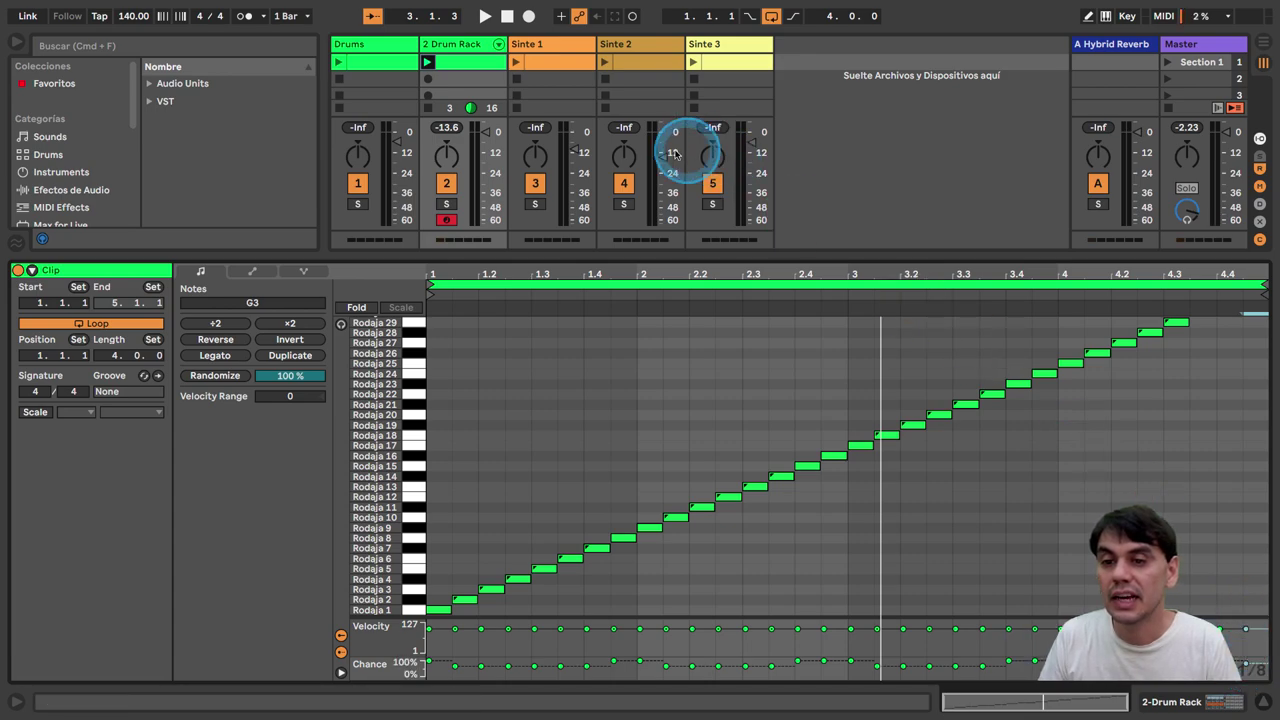
Step: Insert an audio track after the Drum Rack track and enlarge the session area to reveal the track routing
{"action": "right_click", "coordinate": [472, 48]}
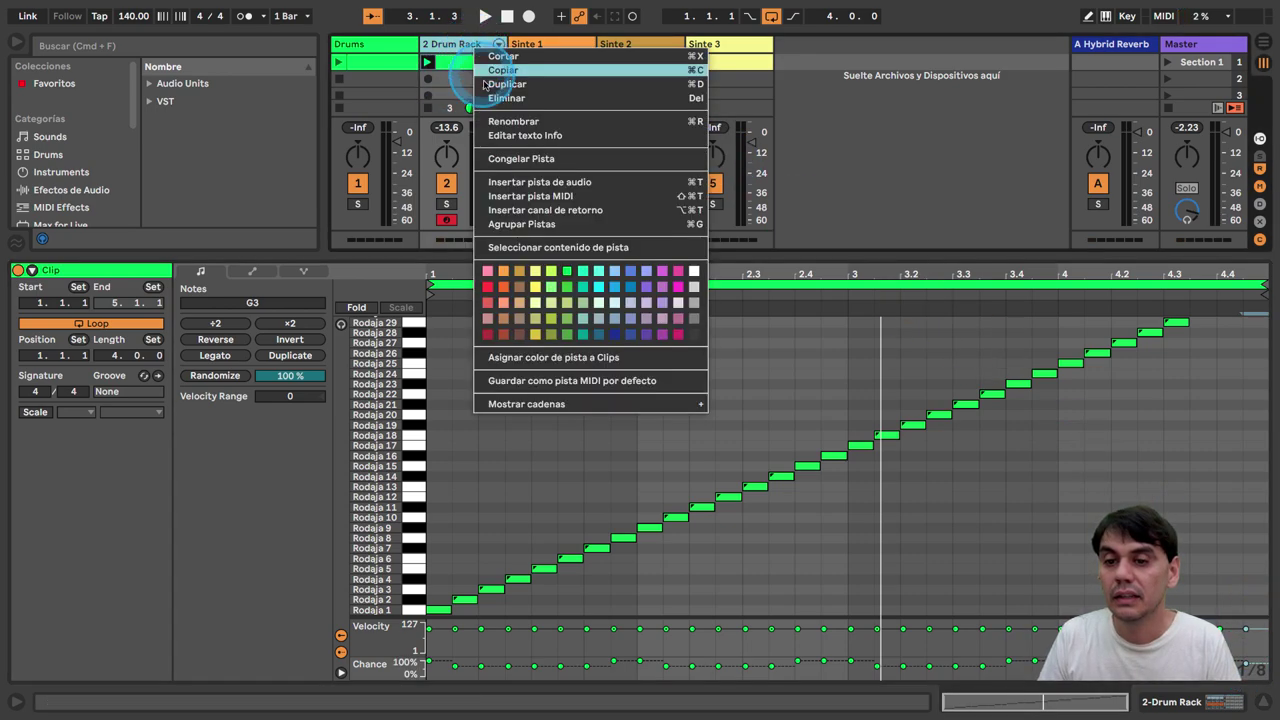
{"action": "left_click", "coordinate": [510, 182]}
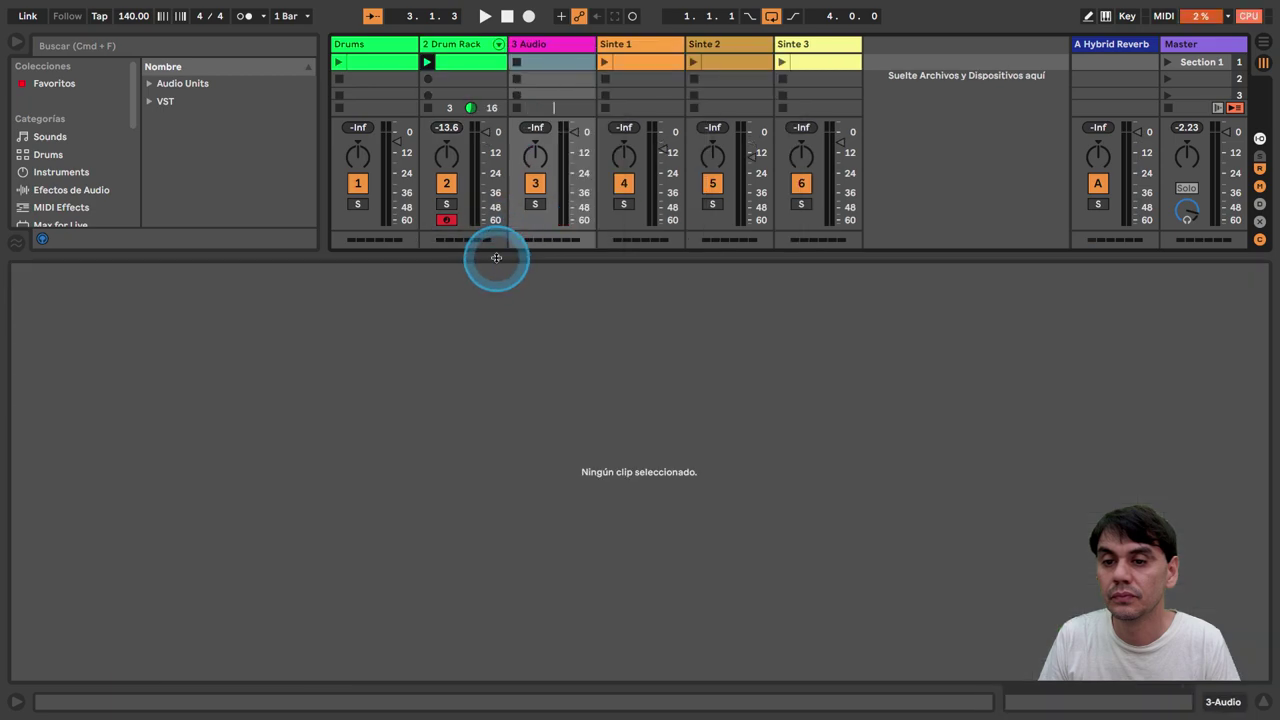
{"action": "left_click_drag", "start_coordinate": [491, 257], "coordinate": [491, 462]}
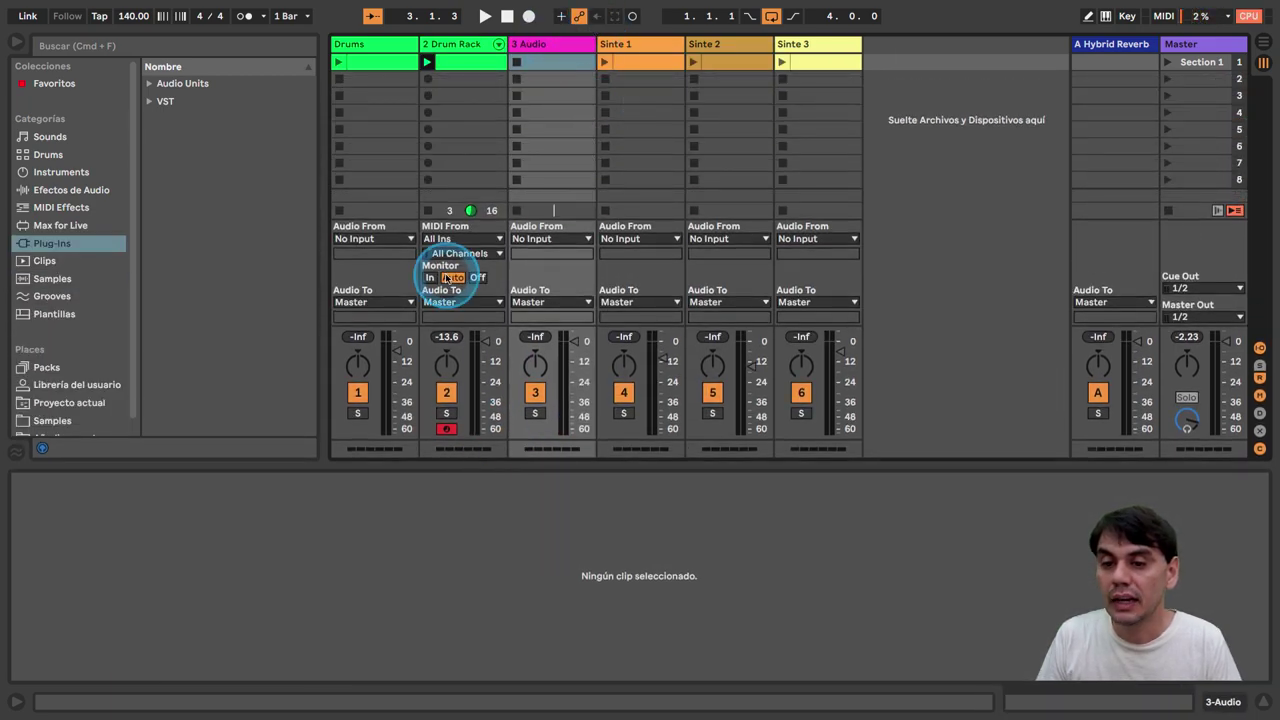
Step: Set the 3 Audio track's input to 2-Drum Rack with Post FX as its source
{"action": "left_click", "coordinate": [535, 239]}
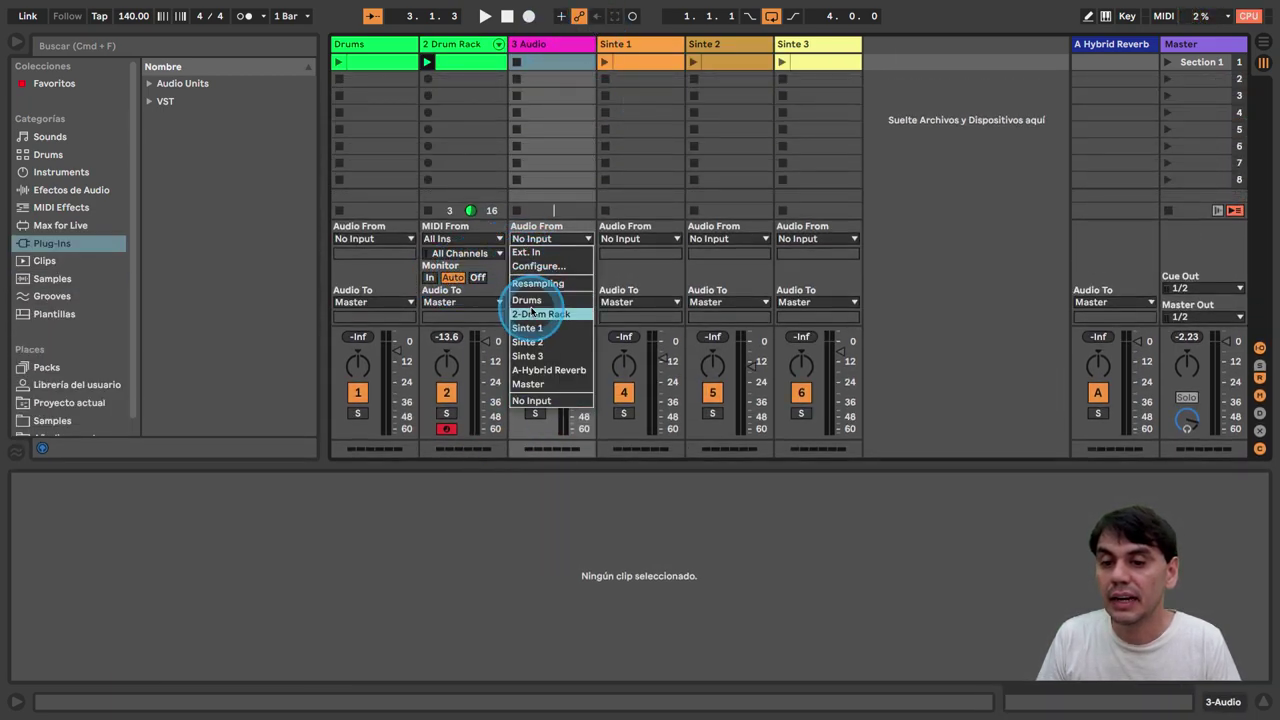
{"action": "left_click", "coordinate": [532, 313]}
{"action": "left_click", "coordinate": [519, 277]}
{"action": "left_click", "coordinate": [552, 253]}
{"action": "left_click", "coordinate": [558, 270]}
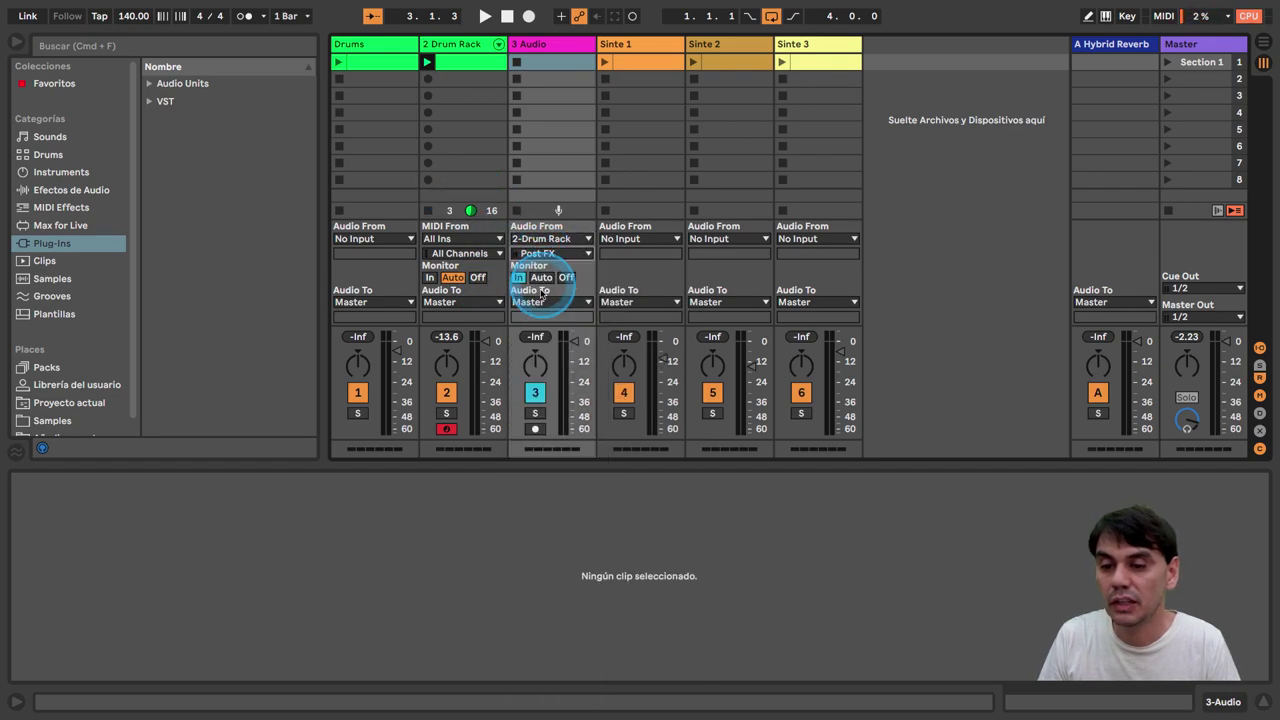
Step: Deactivate the 2 Drum Rack track, set the 3 Audio track's monitoring to Auto, and arm it for recording
{"action": "left_click", "coordinate": [450, 391]}
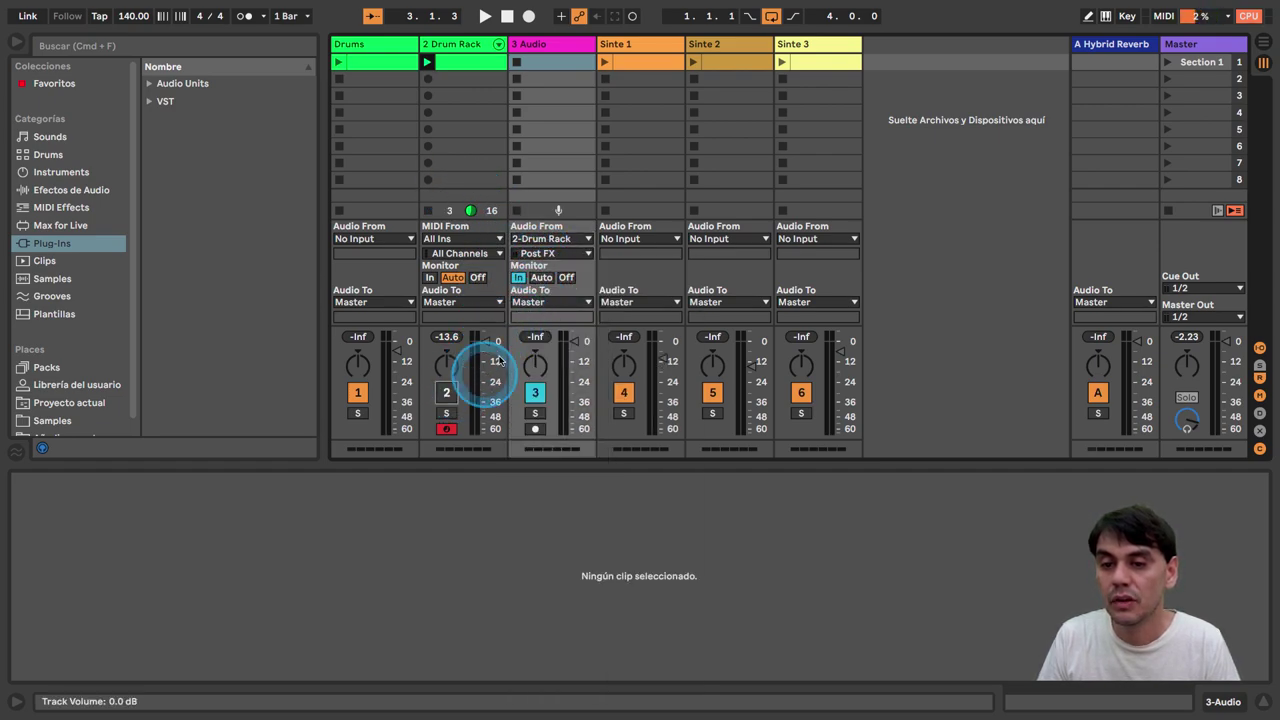
{"action": "left_click", "coordinate": [541, 277]}
{"action": "left_click", "coordinate": [535, 428]}
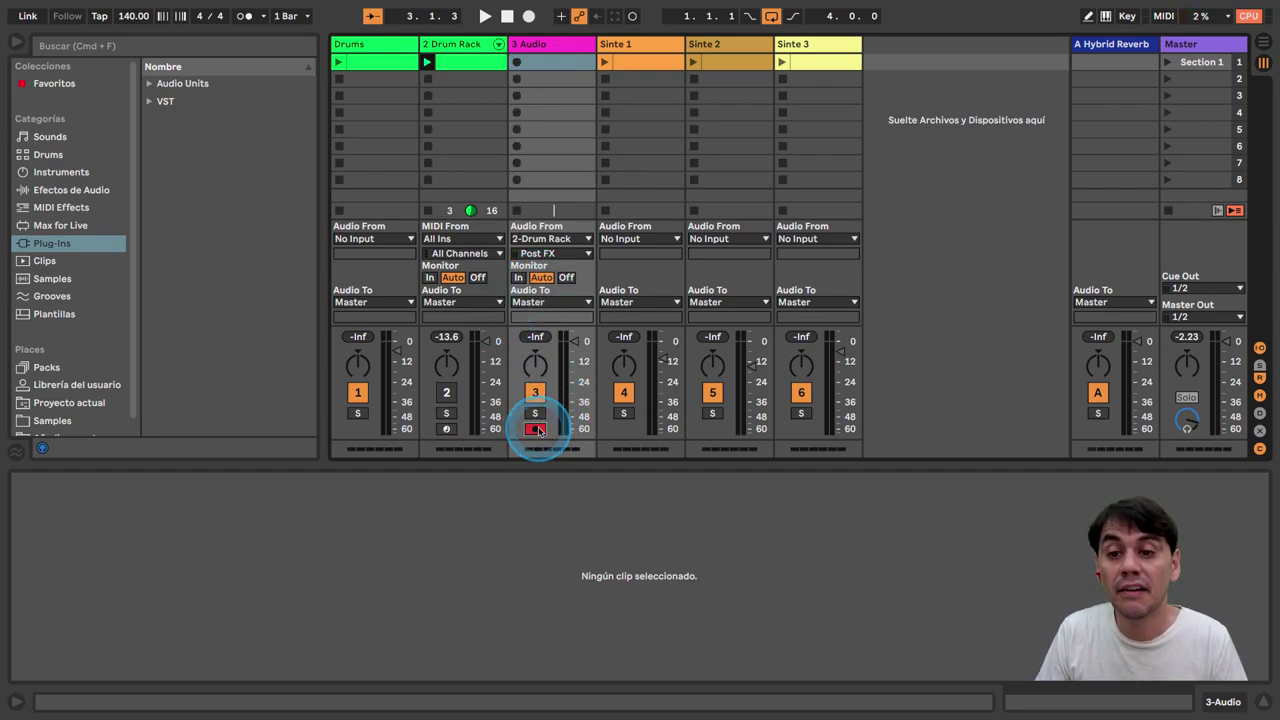
Step: Start recording the Drum Rack's output onto the 3 Audio track in the Arrangement, looping from bar 1 to bar 5
{"action": "key", "text": "Tab"}
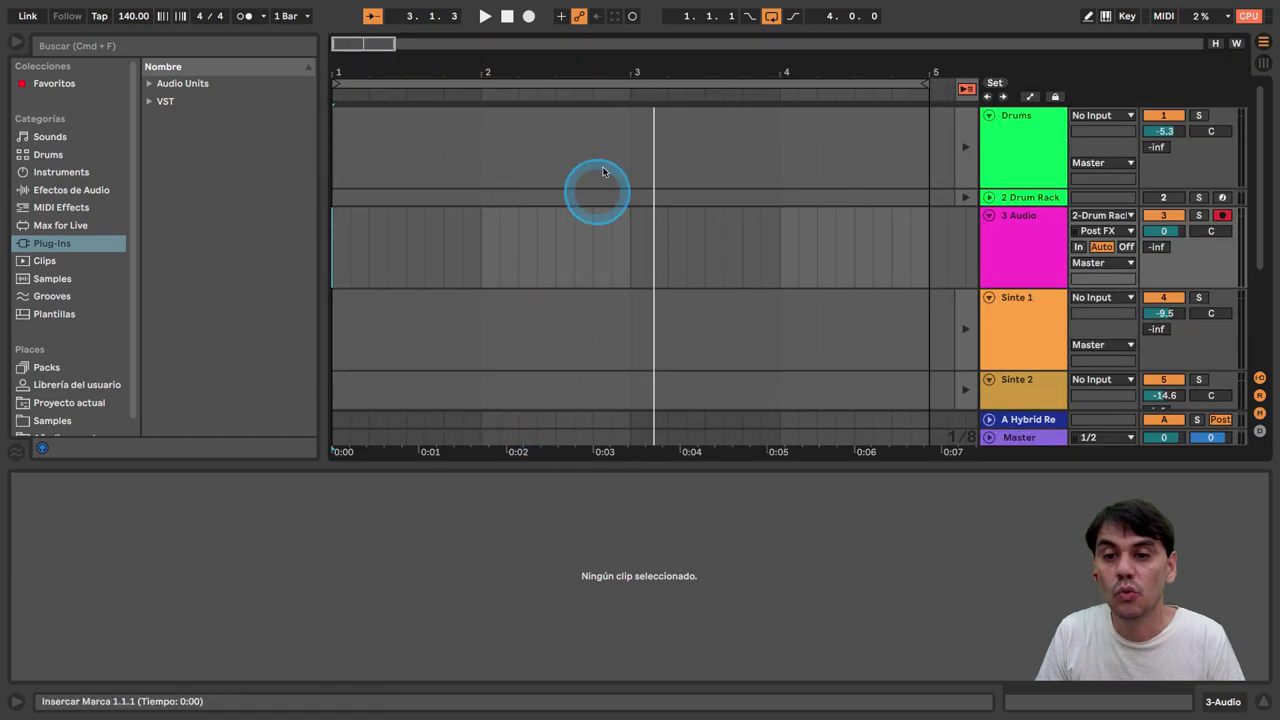
{"action": "left_click_drag", "start_coordinate": [540, 70], "coordinate": [420, 77]}
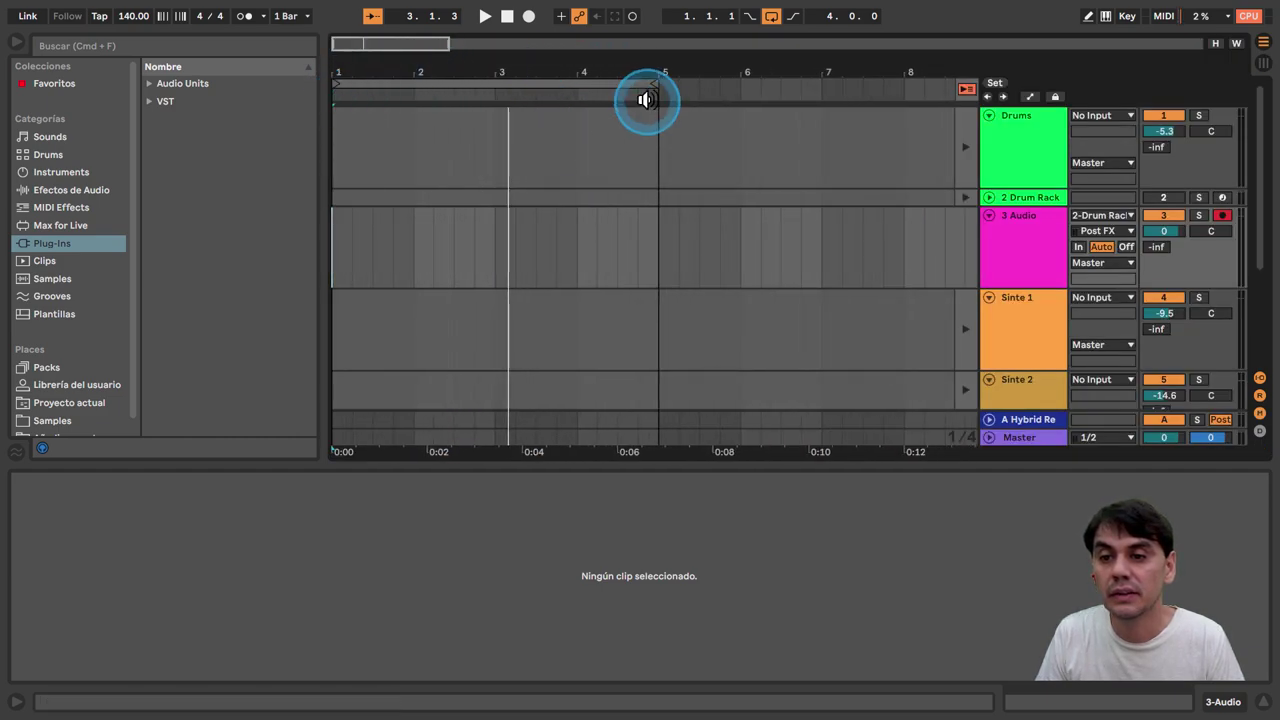
{"action": "left_click", "coordinate": [529, 16]}
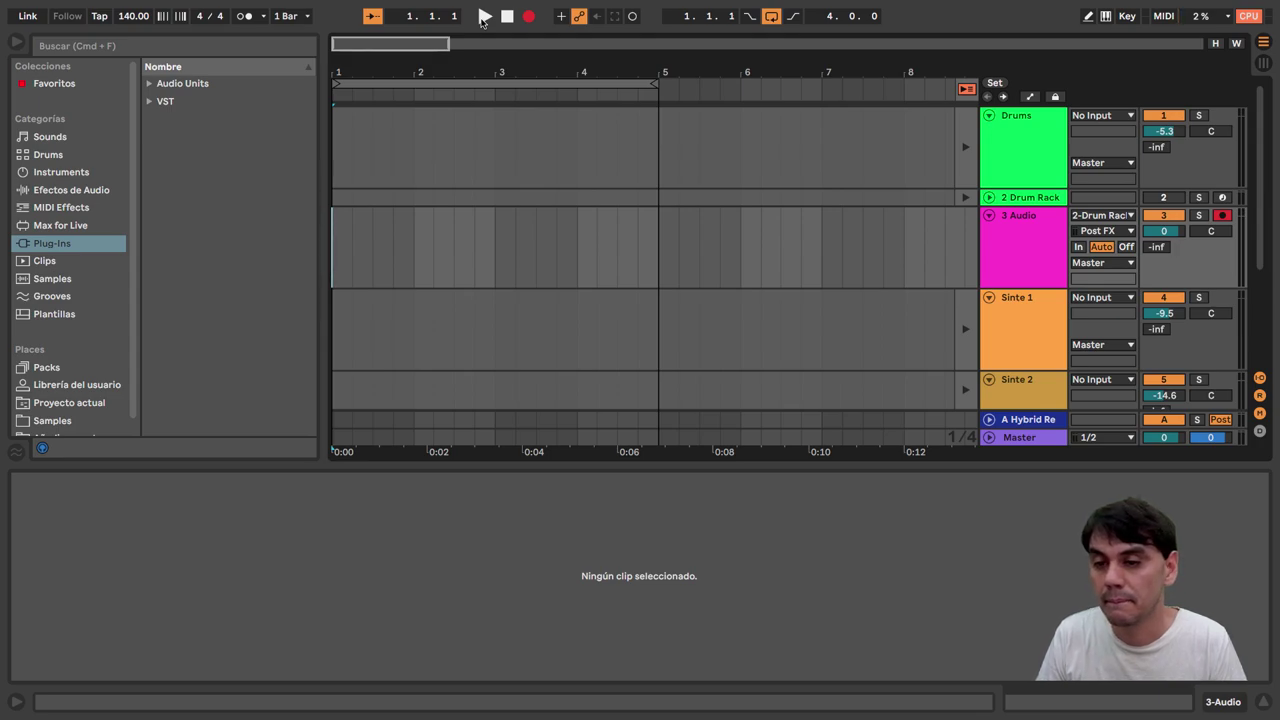
{"action": "left_click", "coordinate": [482, 17]}
{"action": "left_click", "coordinate": [498, 171]}
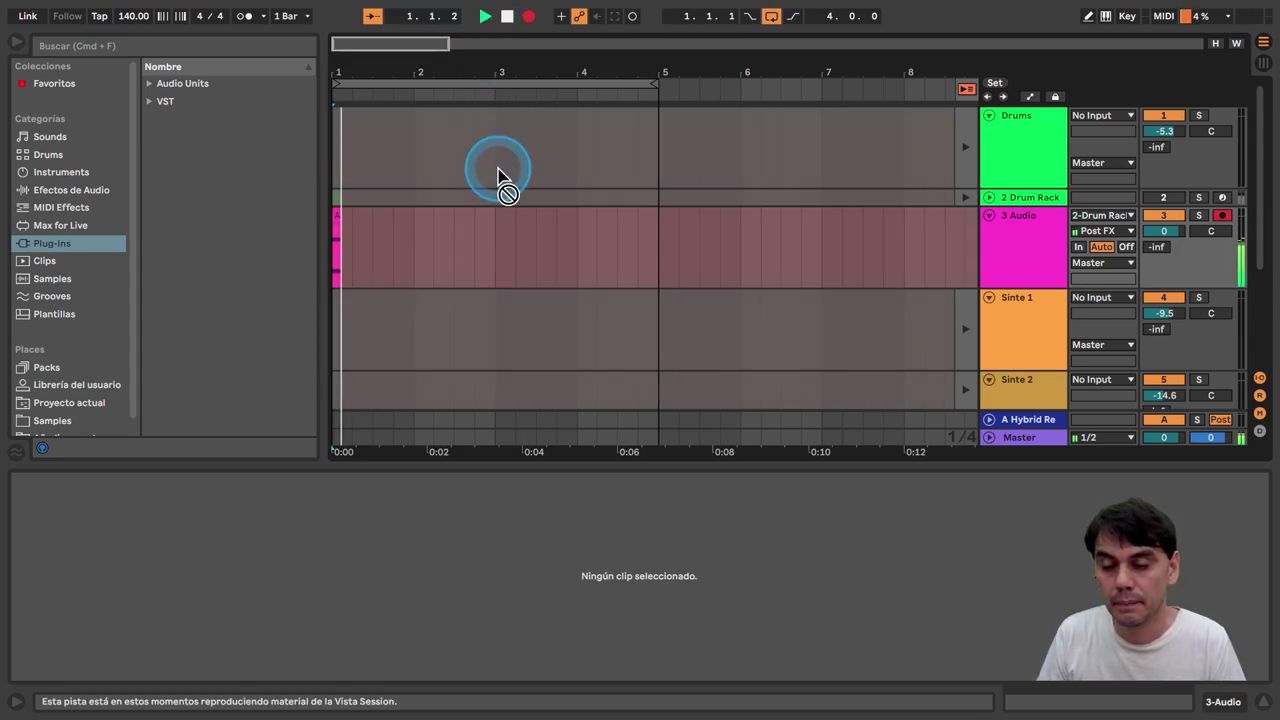
{"action": "left_click_drag", "start_coordinate": [530, 174], "coordinate": [675, 182]}
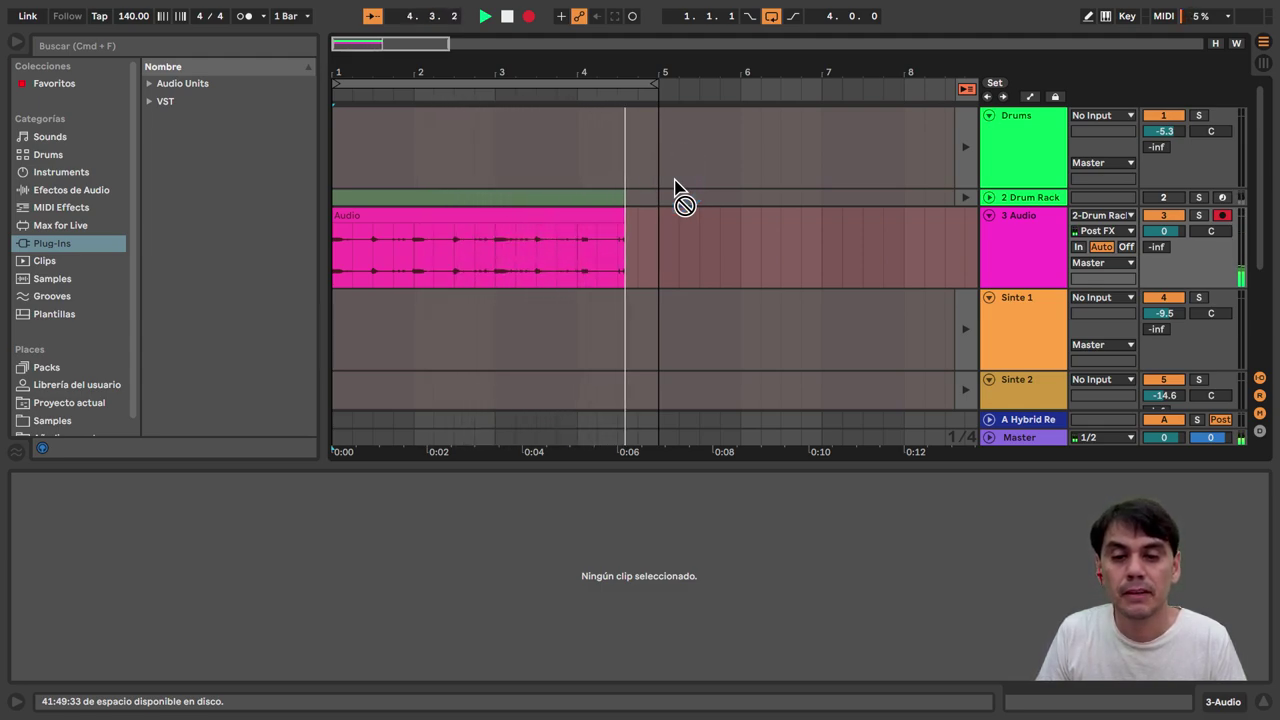
{"action": "left_click", "coordinate": [674, 184]}
{"action": "key", "text": "space"}
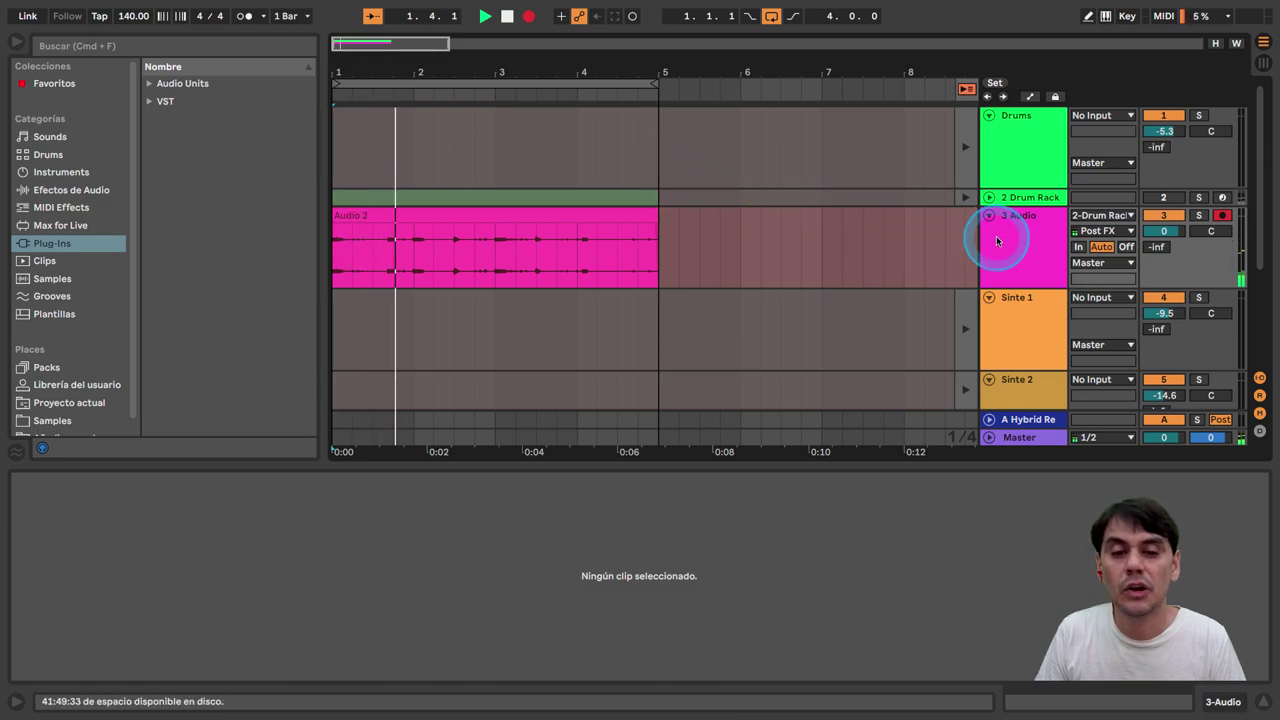
Step: Show the take lanes of the 3 Audio track, keep recording until four full takes exist, and stop recording
{"action": "right_click", "coordinate": [998, 245]}
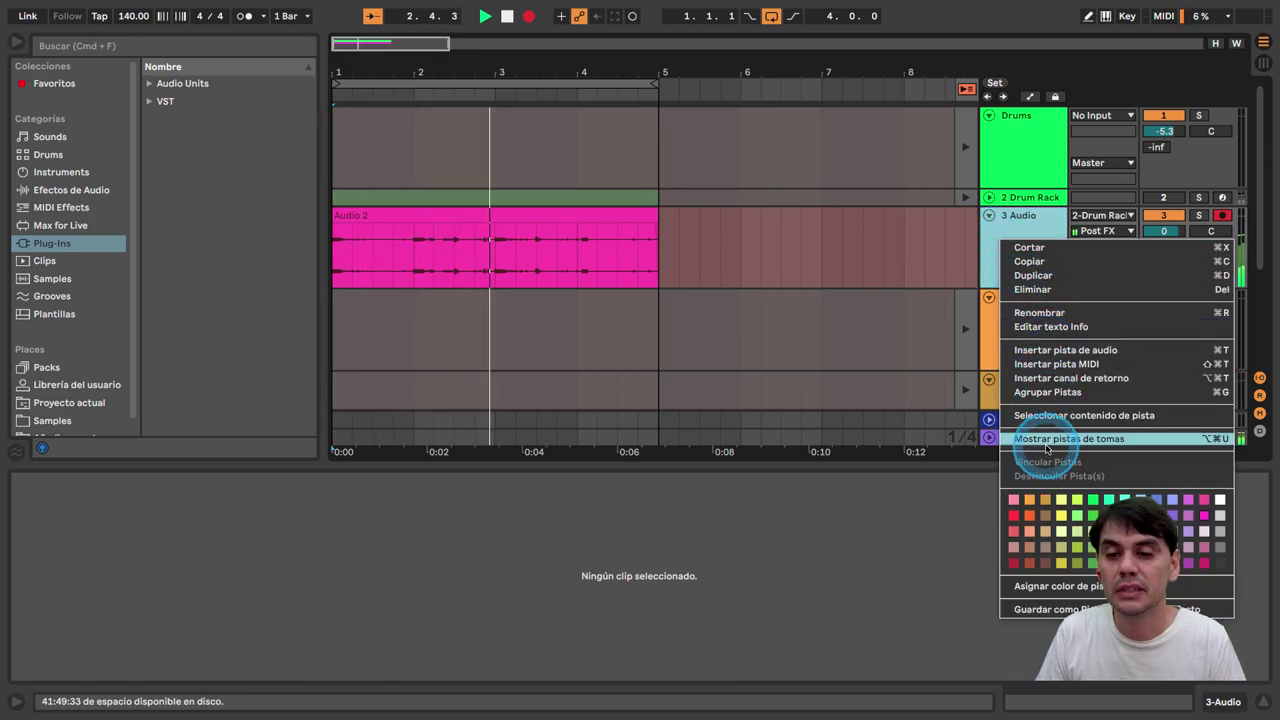
{"action": "left_click", "coordinate": [1046, 439]}
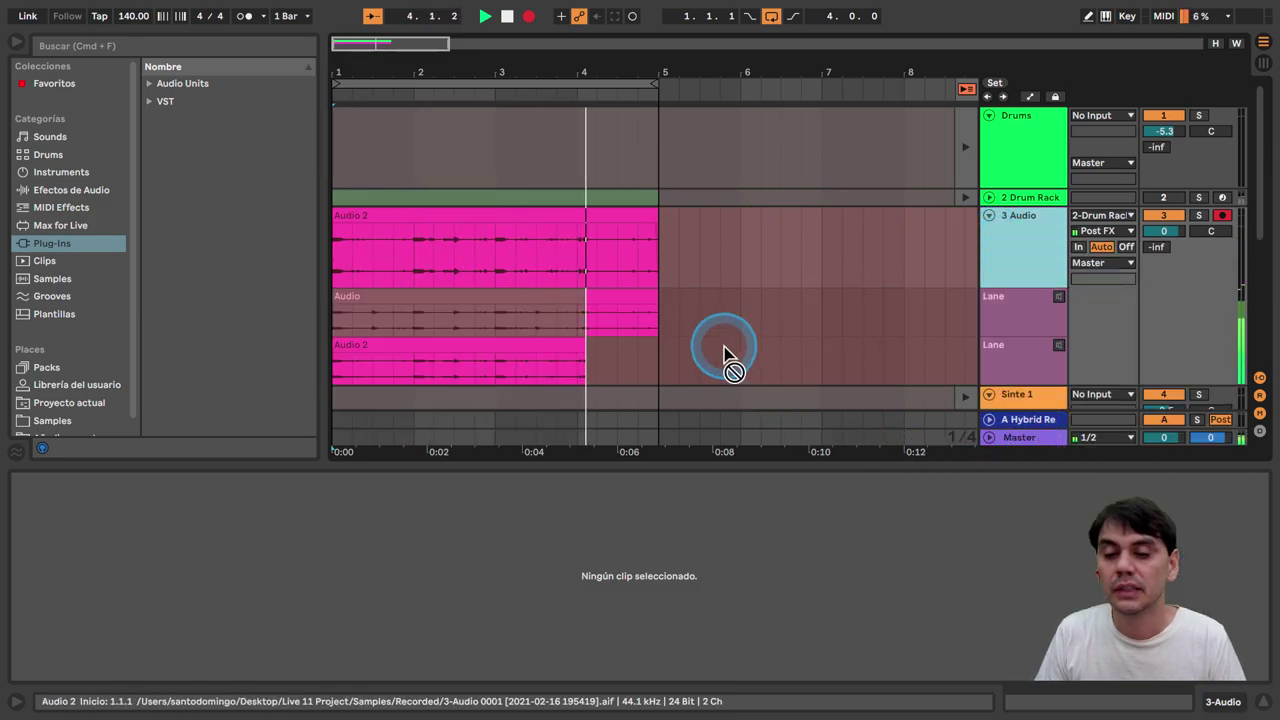
{"action": "scroll", "coordinate": [726, 357], "scroll_direction": "down", "scroll_amount": 3}
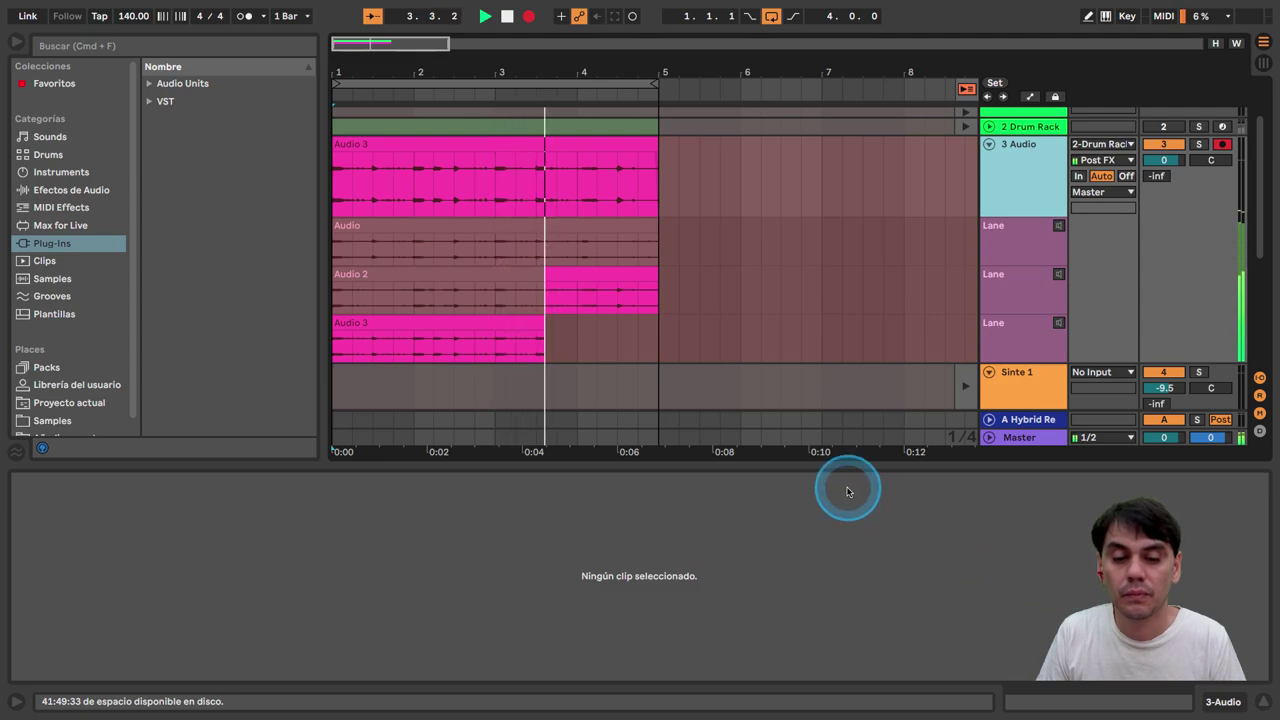
{"action": "left_click", "coordinate": [1262, 702]}
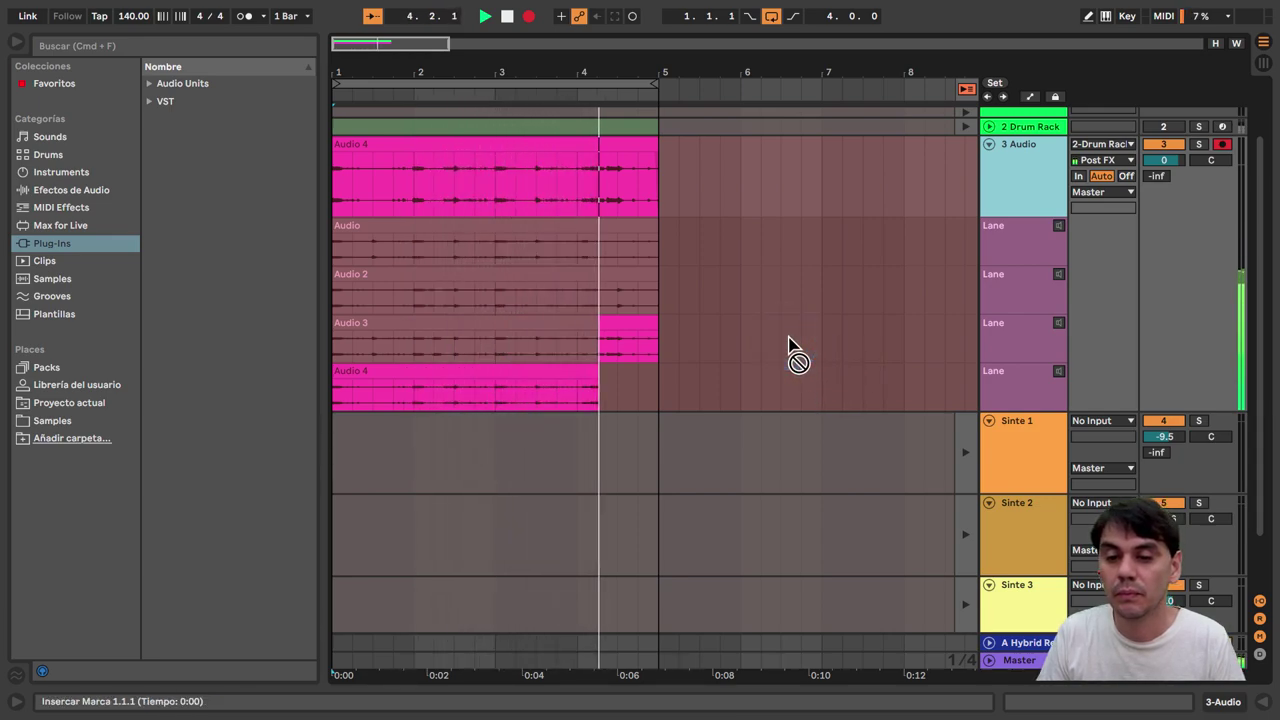
{"action": "key", "text": "space"}
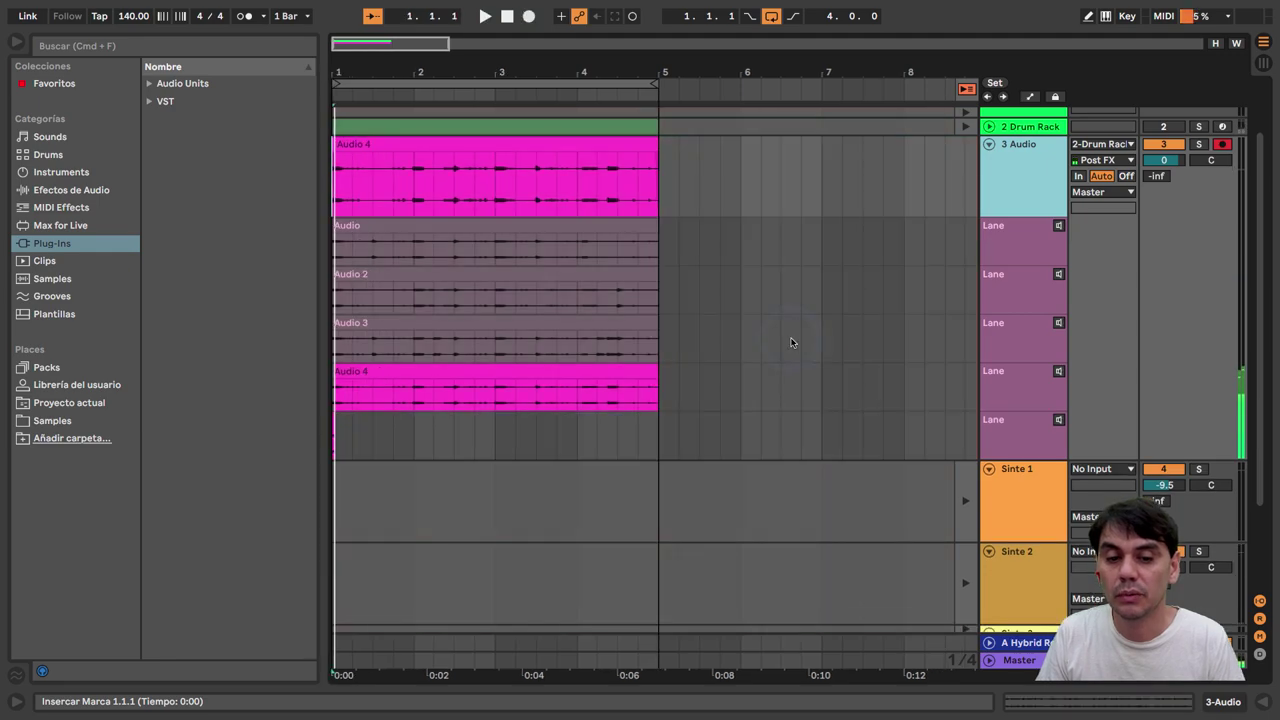
Step: Delete the surplus last take lane holding only a sliver of audio
{"action": "left_click", "coordinate": [1038, 462]}
{"action": "right_click", "coordinate": [1023, 443]}
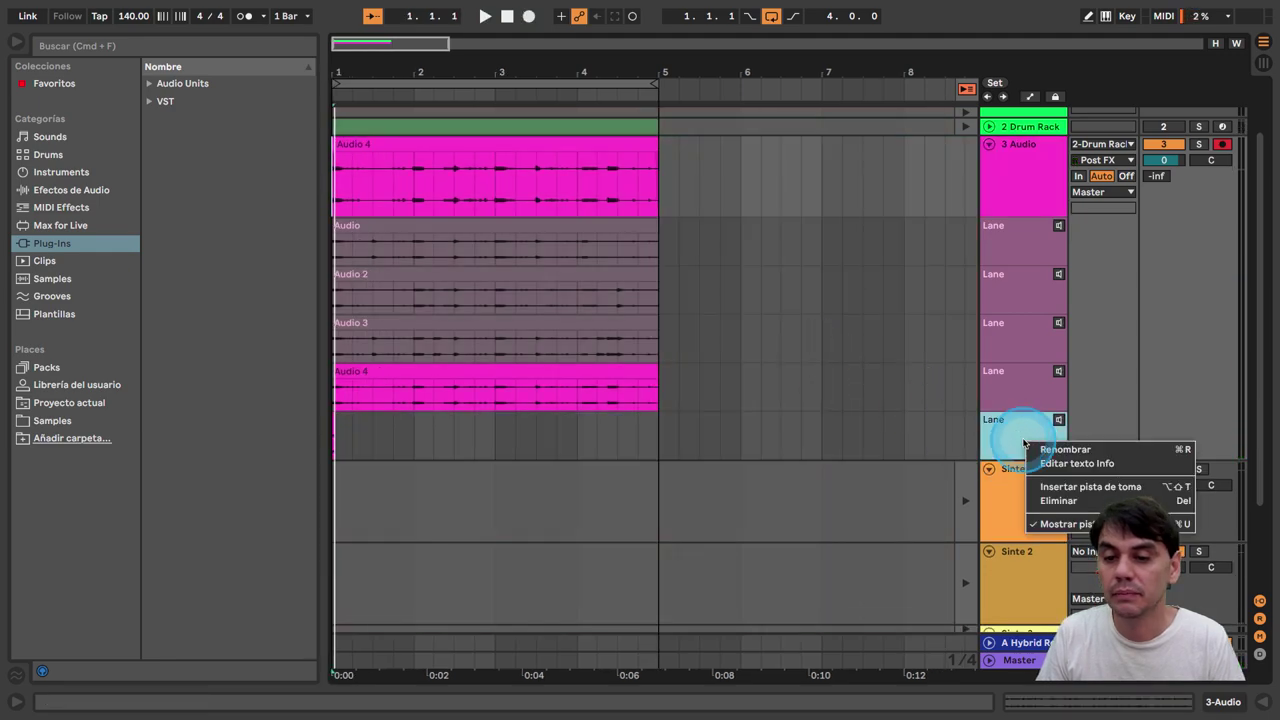
{"action": "left_click", "coordinate": [1050, 500]}
Step: Comp bar 1 from Audio, bar 2 from Audio 2, the first half of bar 3 from Audio 3, and the rest from Audio 4 with short Audio 2 fragments
{"action": "left_click_drag", "start_coordinate": [411, 102], "coordinate": [698, 353]}
{"action": "left_click", "coordinate": [623, 353]}
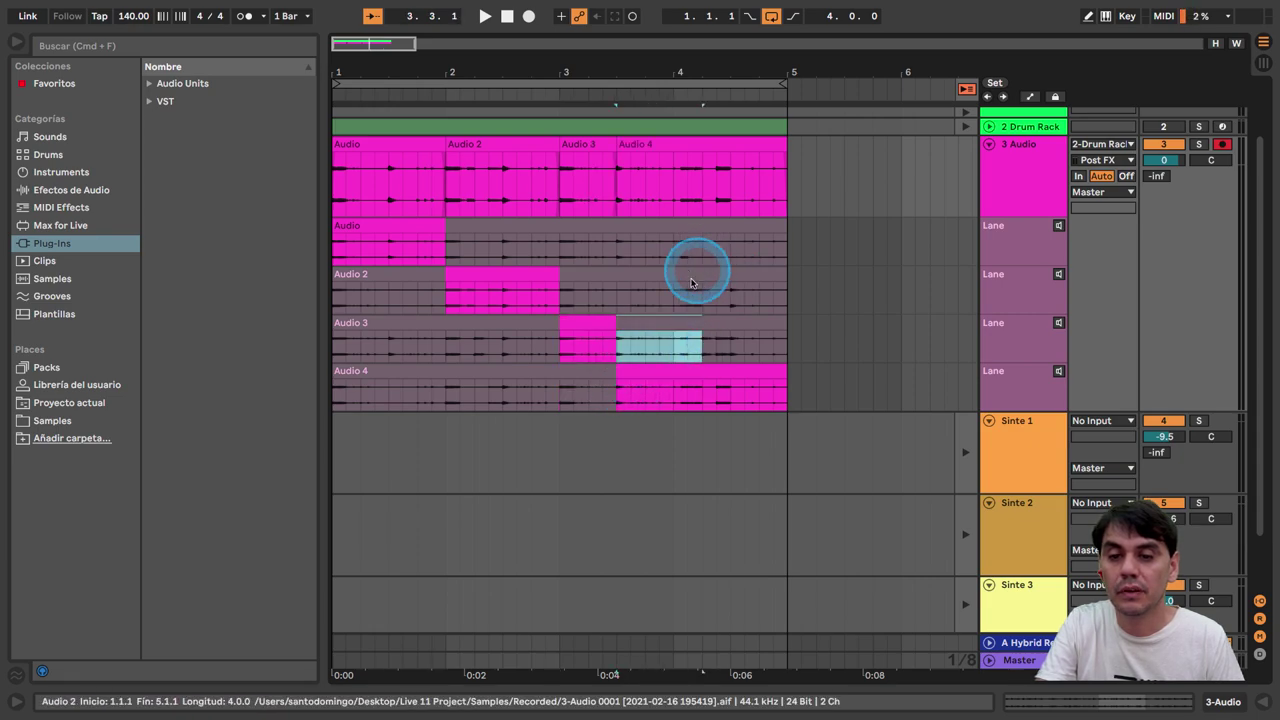
{"action": "left_click_drag", "start_coordinate": [687, 294], "coordinate": [763, 294]}
{"action": "left_click", "coordinate": [505, 40]}
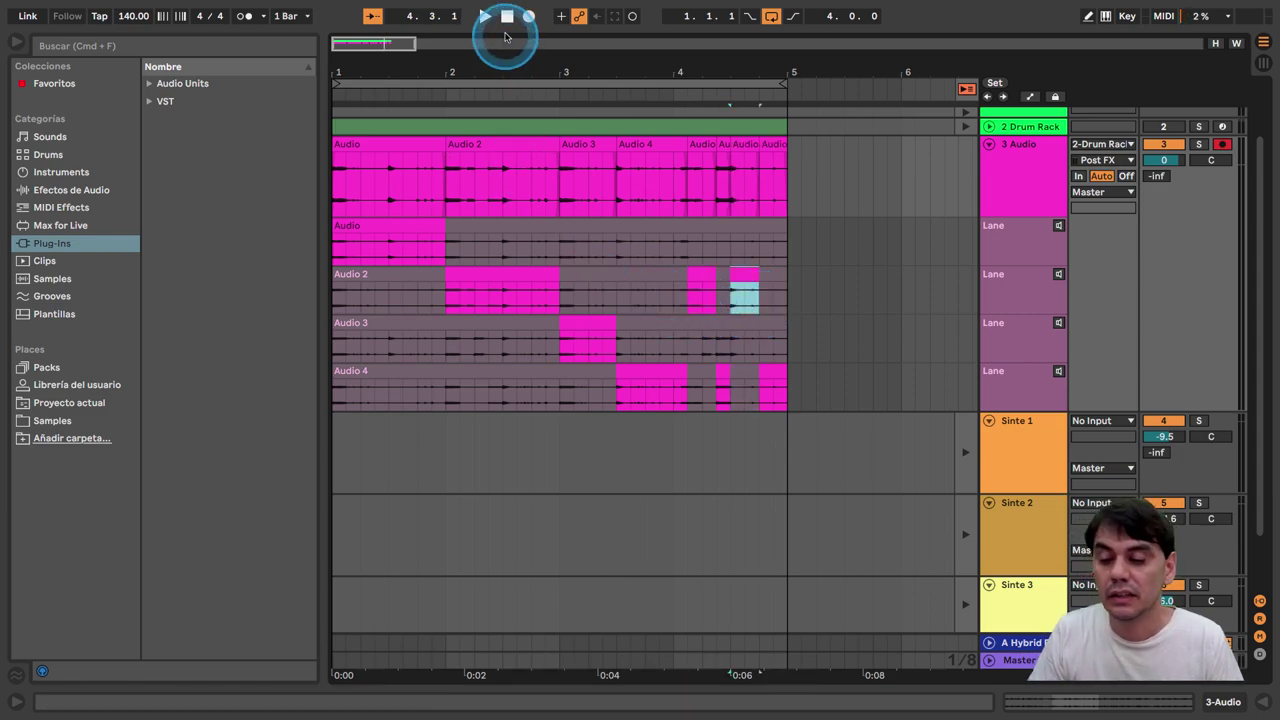
{"action": "left_click", "coordinate": [507, 16]}
Step: Play the comped take in the Arrangement from bar 1
{"action": "key", "text": "Tab"}
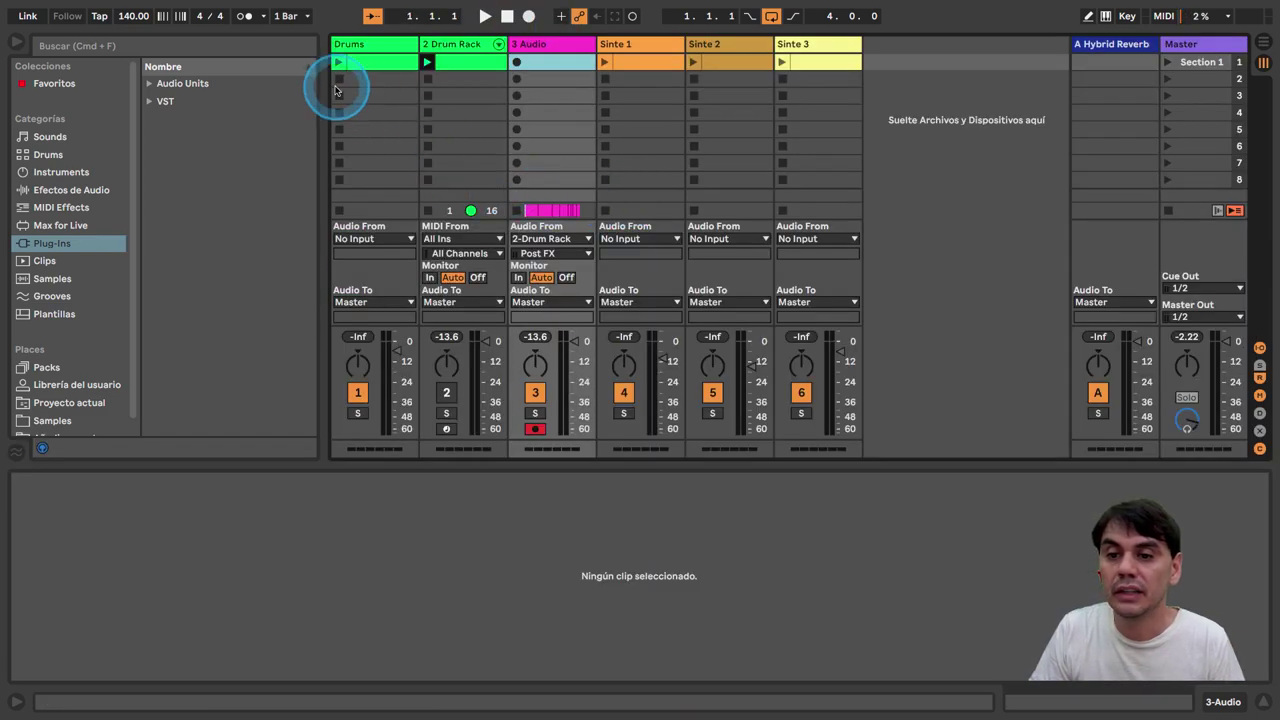
{"action": "key", "text": "Tab"}
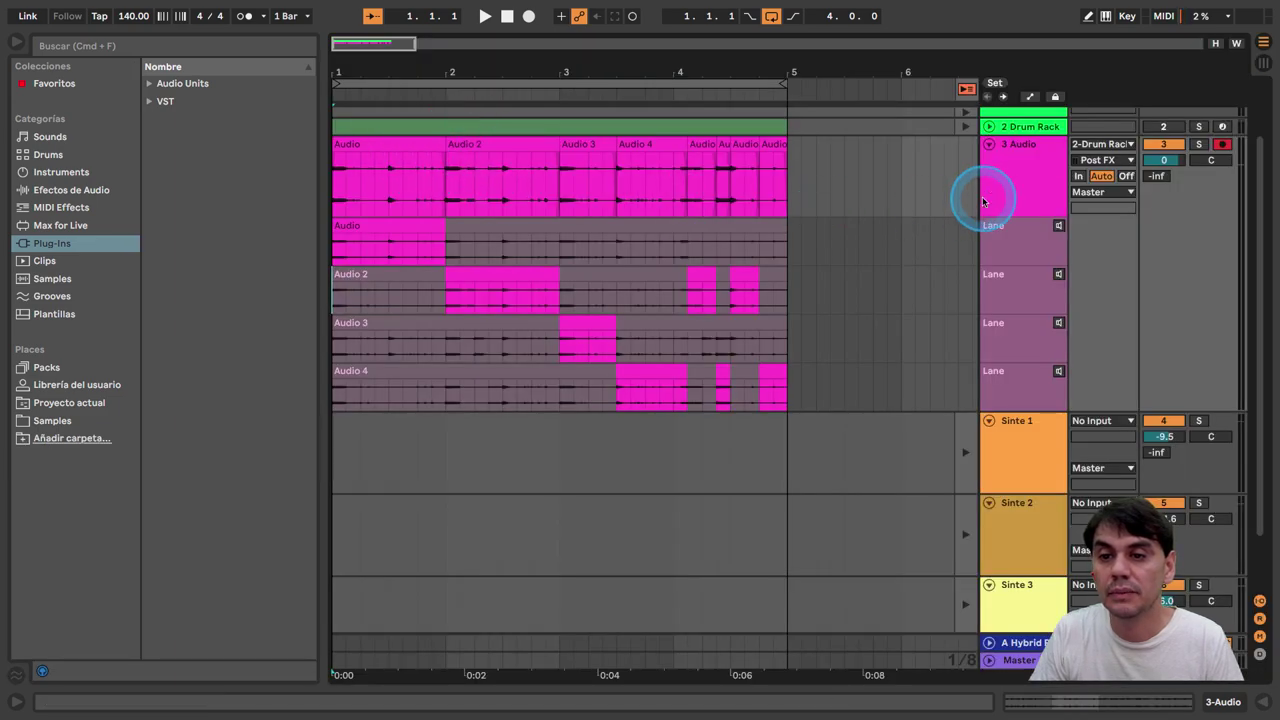
{"action": "left_click", "coordinate": [496, 17]}
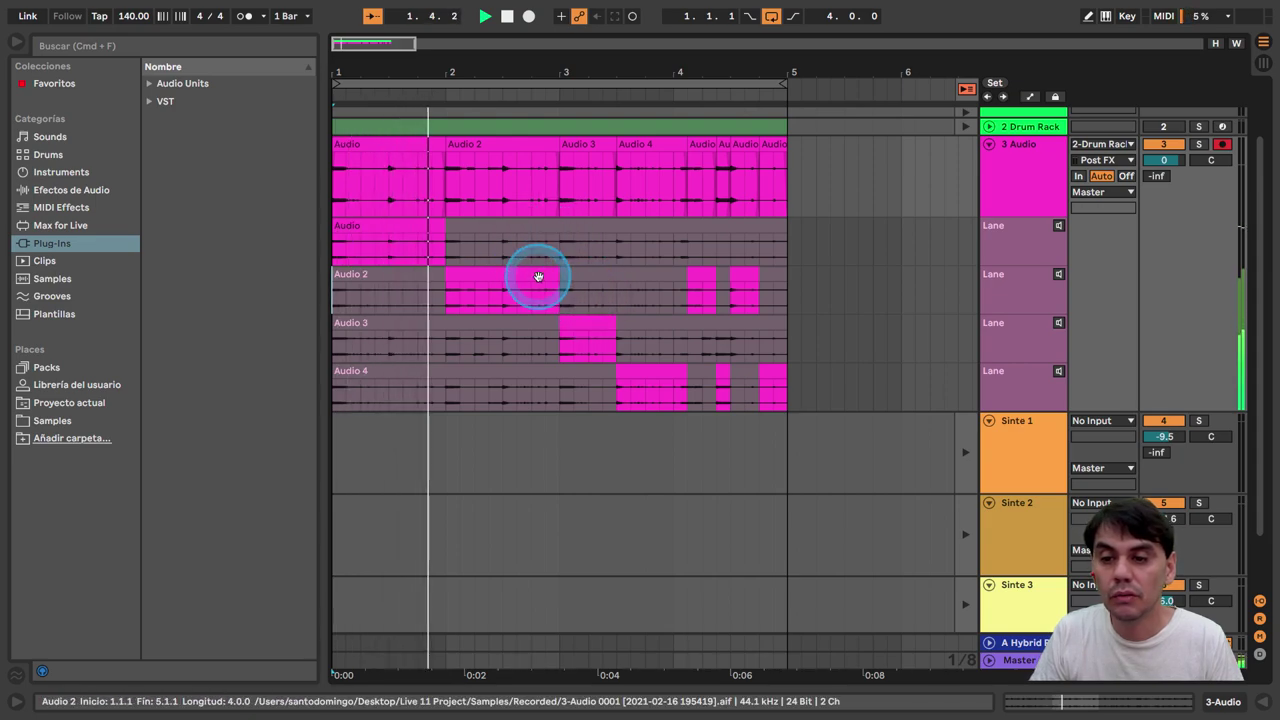
Step: Select all the comped clips on the 3 Audio track and consolidate them into one clip
{"action": "left_click", "coordinate": [409, 140]}
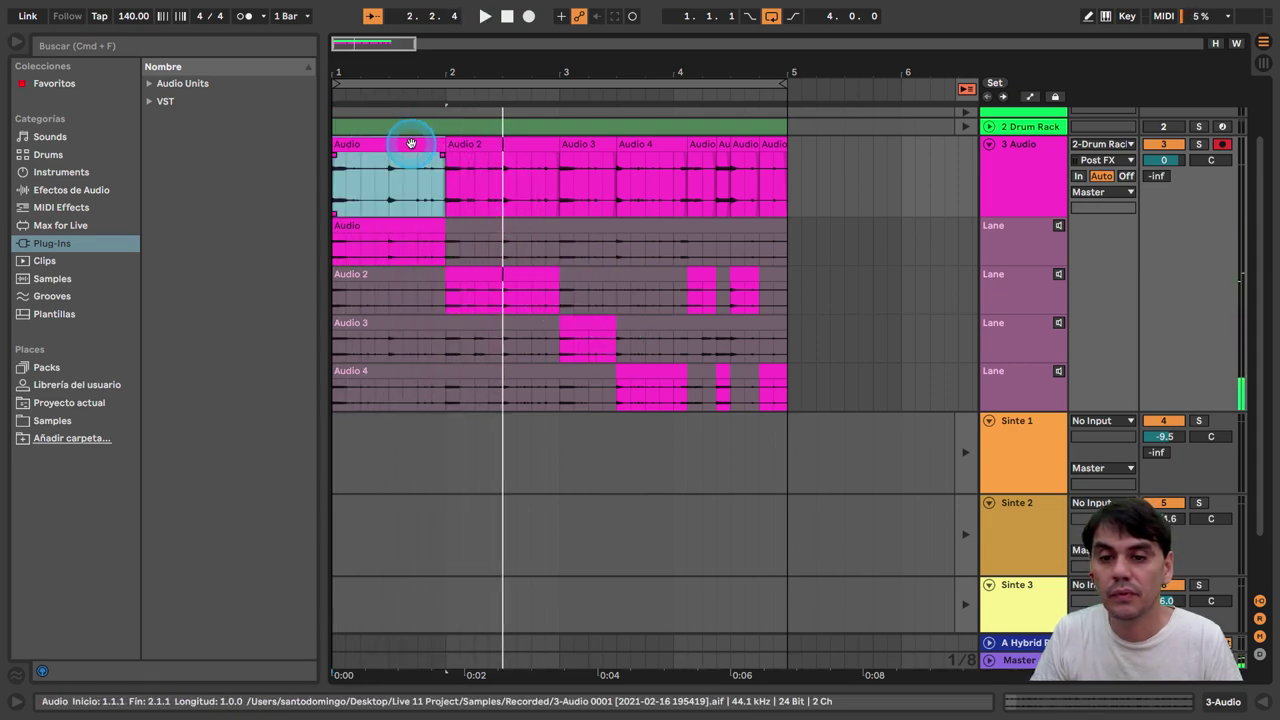
{"action": "left_click", "coordinate": [771, 145], "text": "shift"}
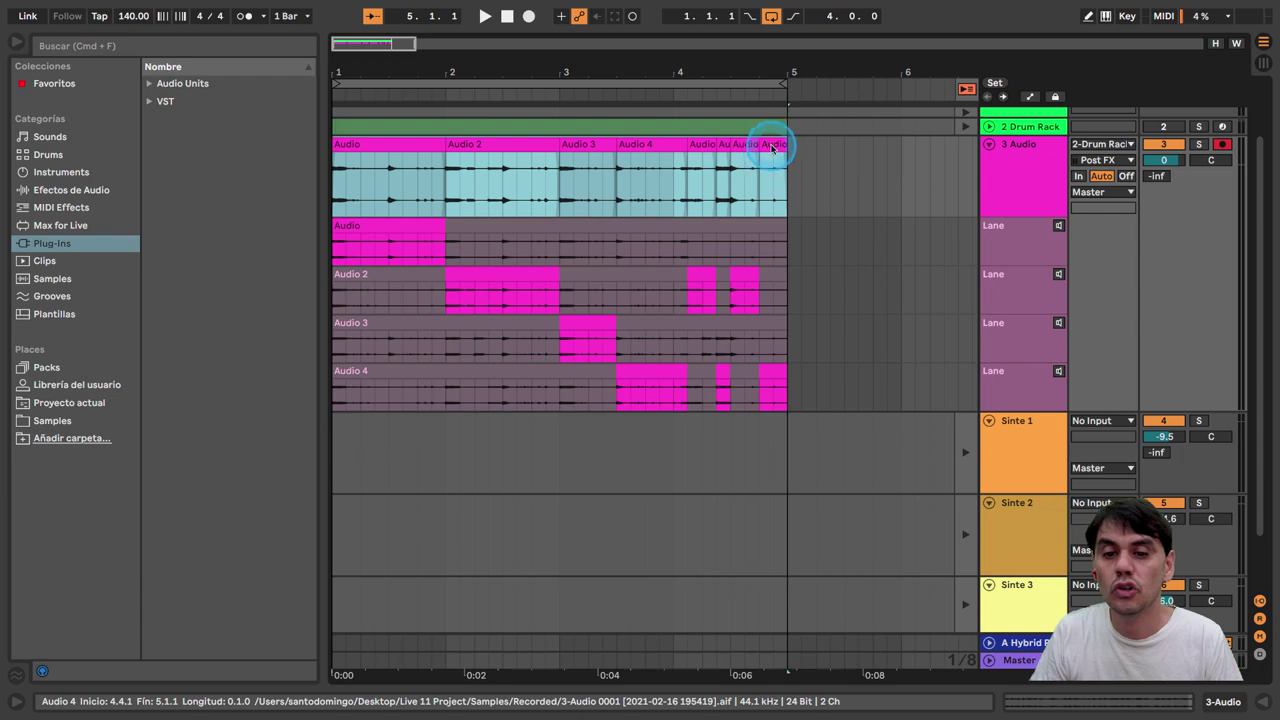
{"action": "right_click", "coordinate": [771, 148]}
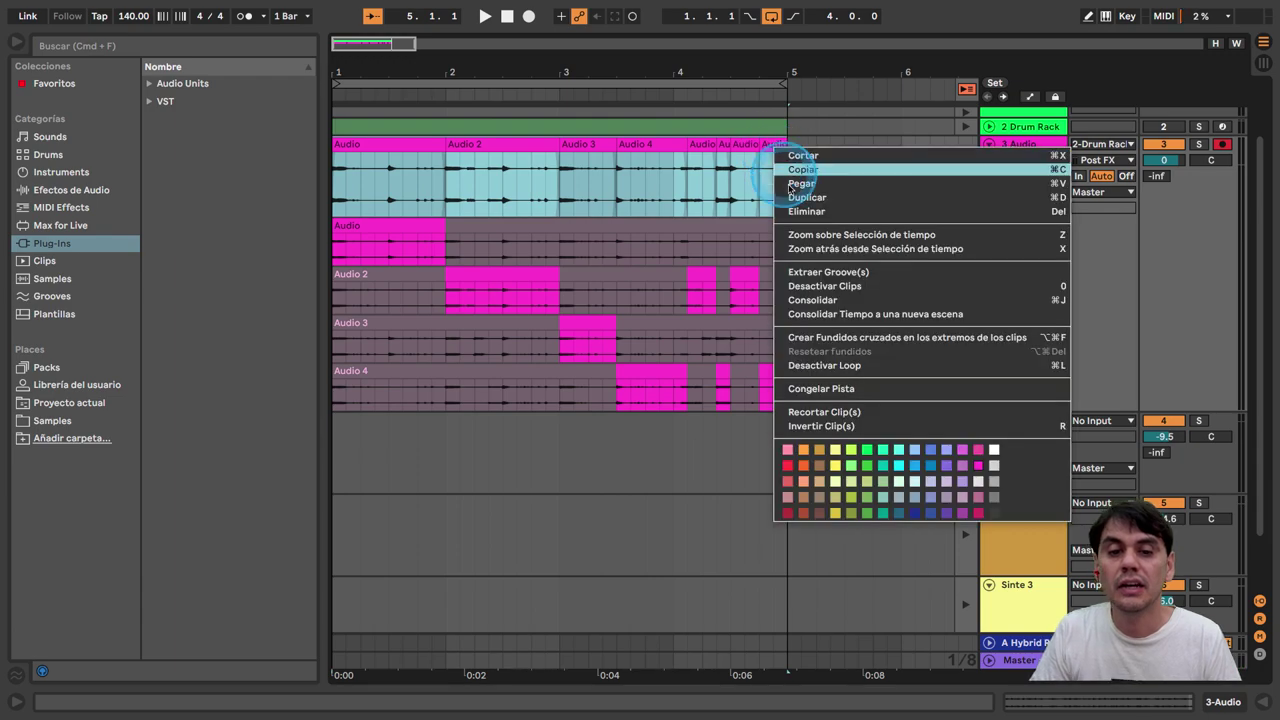
{"action": "left_click", "coordinate": [829, 303]}
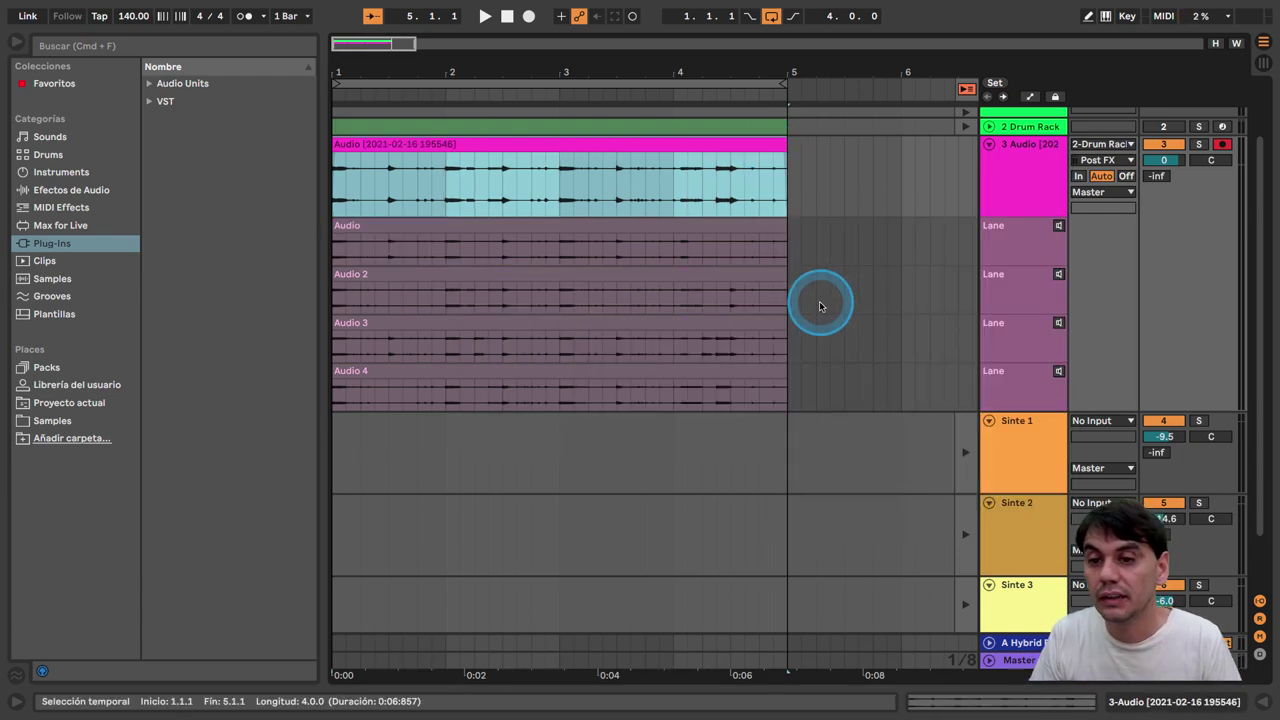
Step: Copy the consolidated clip to position 5.3.1 on the same track and rename the copy Sample 1
{"action": "left_click_drag", "start_coordinate": [432, 77], "coordinate": [733, 187]}
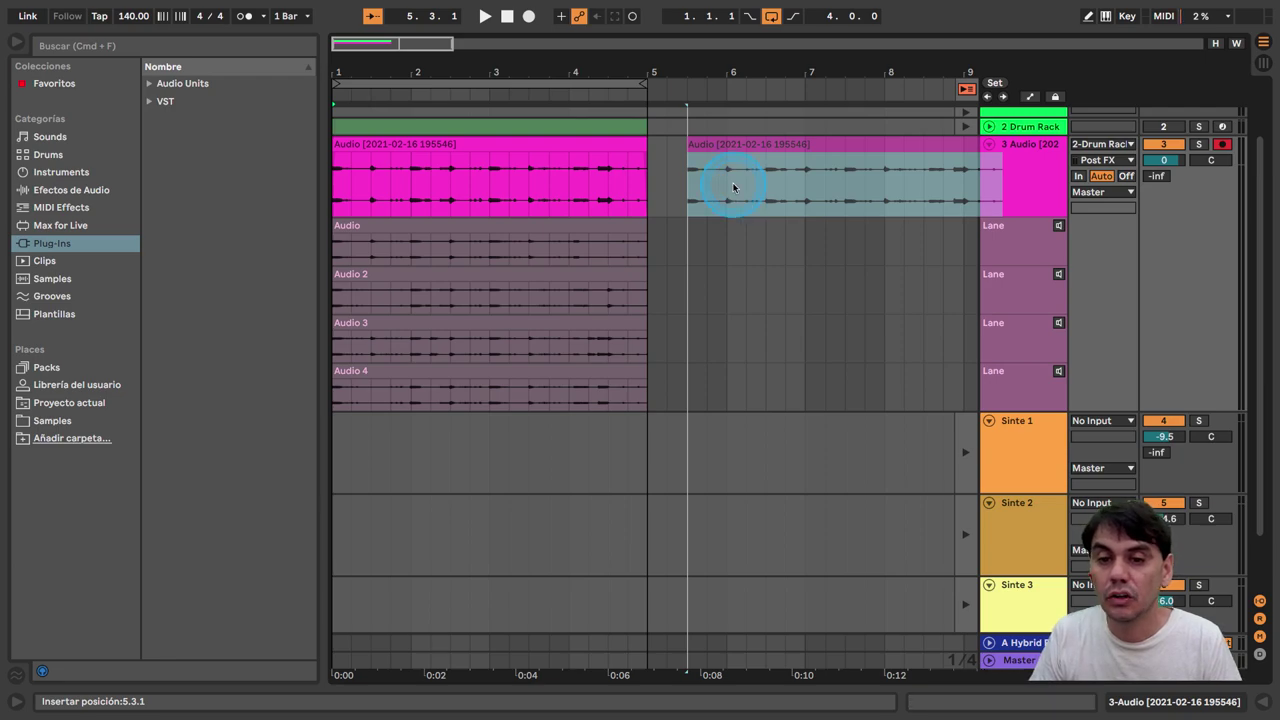
{"action": "left_click_drag", "start_coordinate": [733, 187], "coordinate": [736, 183]}
{"action": "right_click", "coordinate": [717, 145]}
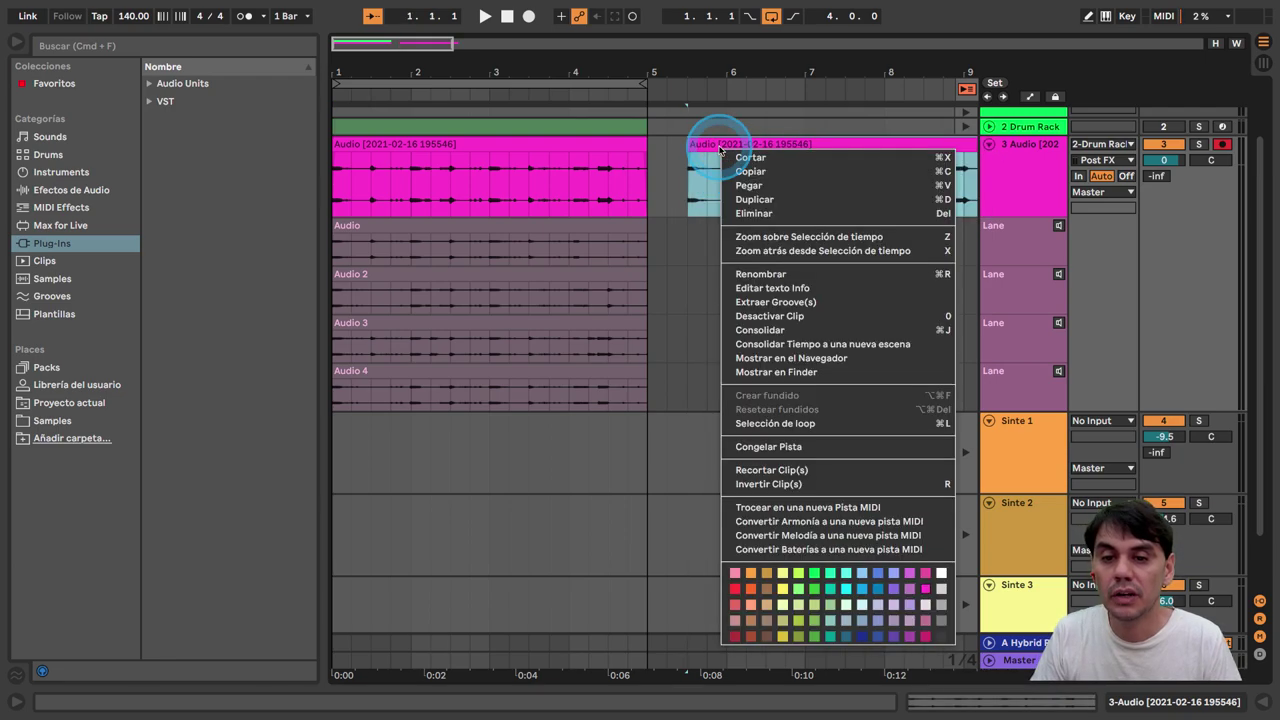
{"action": "left_click", "coordinate": [762, 275]}
{"action": "type", "text": "Samp"}
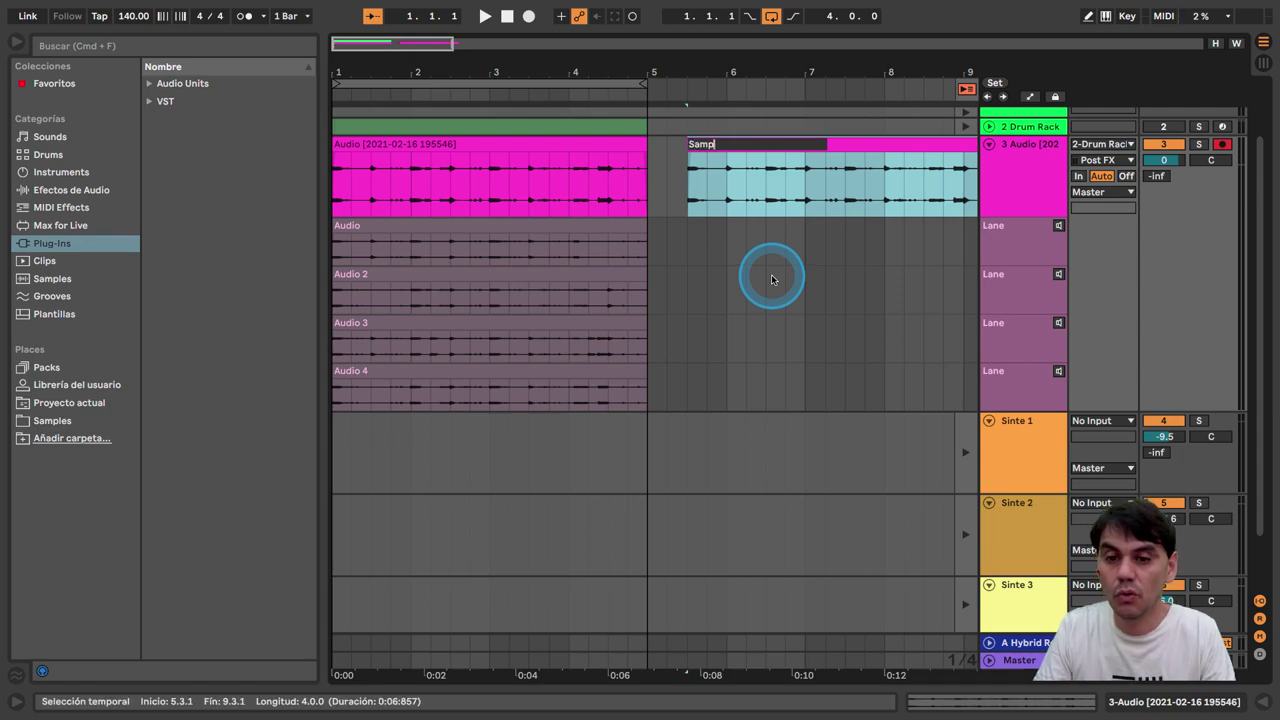
{"action": "type", "text": "les"}
{"action": "key", "text": "BackSpace"}
{"action": "type", "text": "1"}
{"action": "key", "text": "Return"}
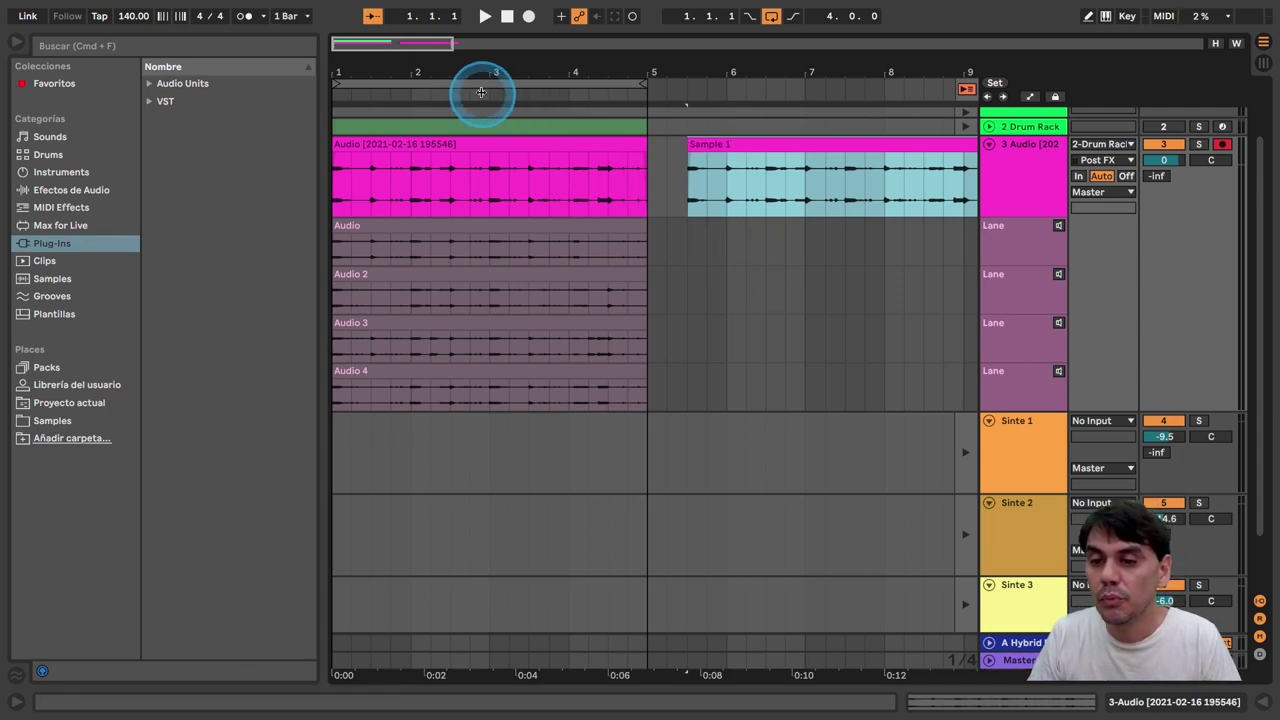
Step: Build a second comp from the Audio take, swapping in Audio 2 at 2.1–2.3 and for short fragments in bars 3 and 4
{"action": "left_click", "coordinate": [380, 238]}
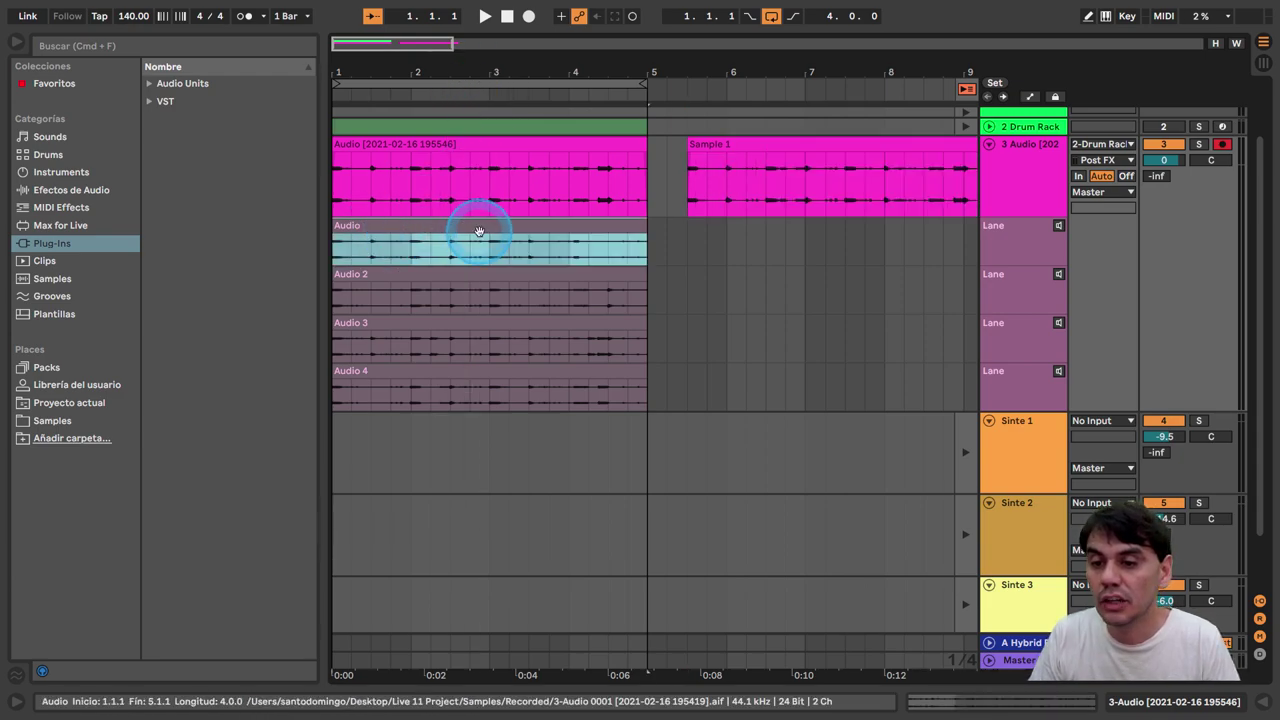
{"action": "left_click_drag", "start_coordinate": [417, 300], "coordinate": [448, 303]}
{"action": "key", "text": "Return"}
{"action": "left_click_drag", "start_coordinate": [486, 294], "coordinate": [606, 304]}
{"action": "key", "text": "Return"}
{"action": "key", "text": "Return"}
{"action": "key", "text": "Return"}
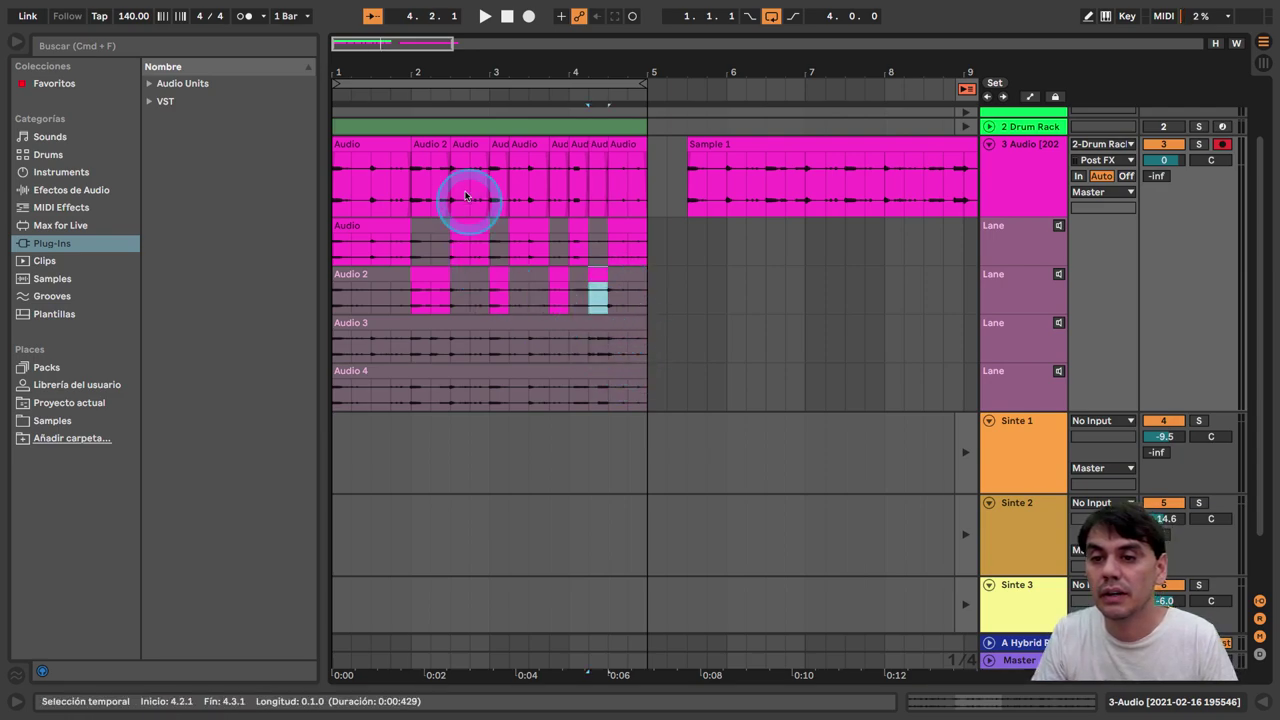
Step: Play the second comp and swap in Audio 2 from 1.3.1 to 2.1.1 and Audio 4 from 2.2.1 to 2.4.1
{"action": "left_click", "coordinate": [486, 17]}
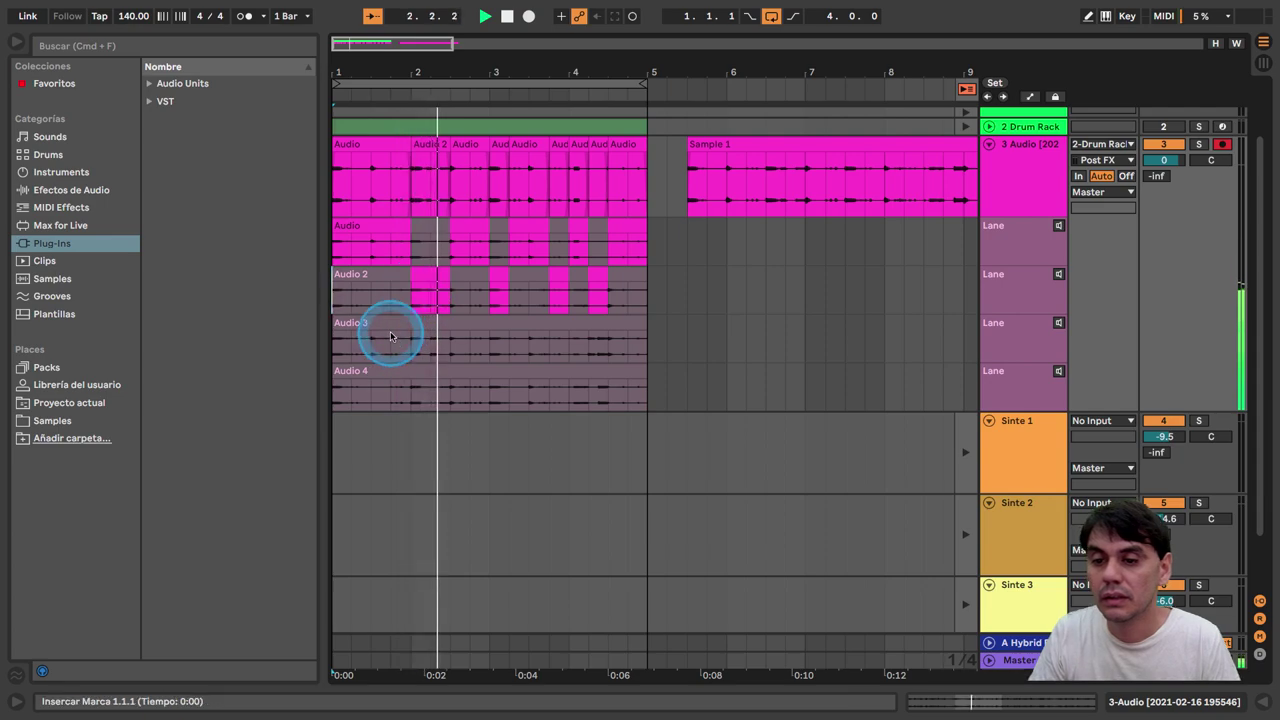
{"action": "left_click_drag", "start_coordinate": [371, 294], "coordinate": [426, 293]}
{"action": "left_click", "coordinate": [426, 293]}
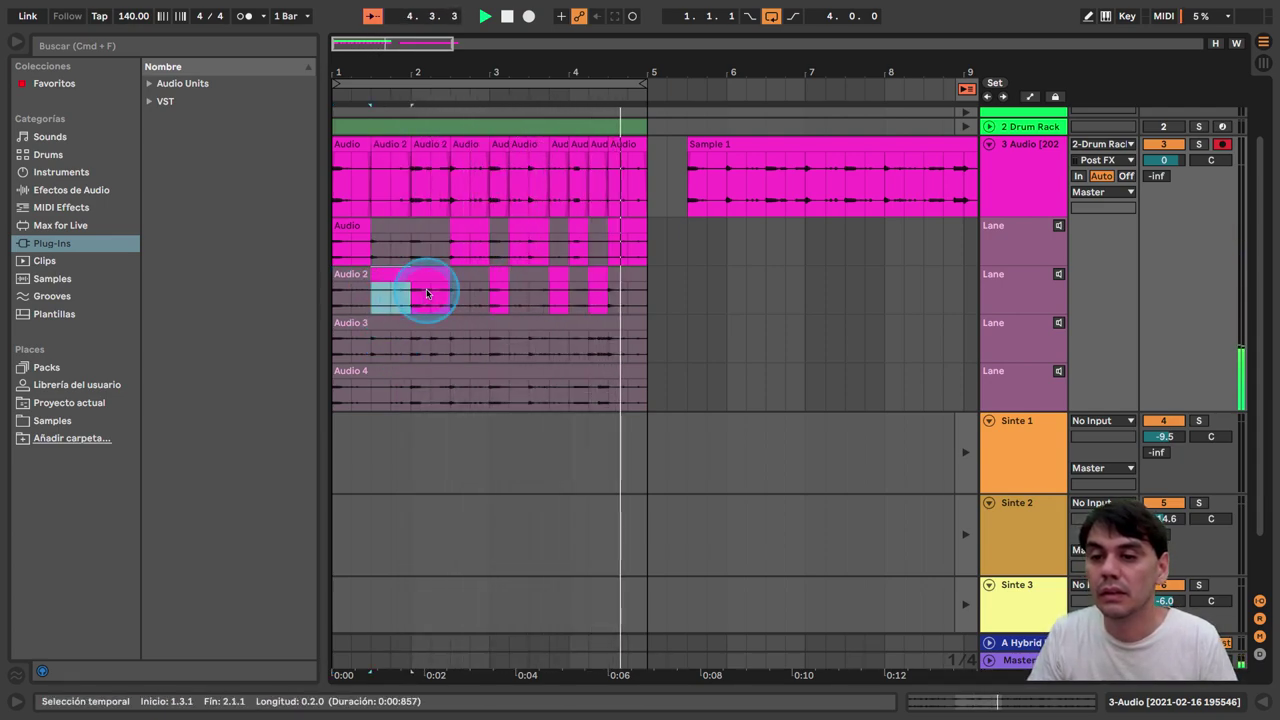
{"action": "left_click", "coordinate": [412, 292]}
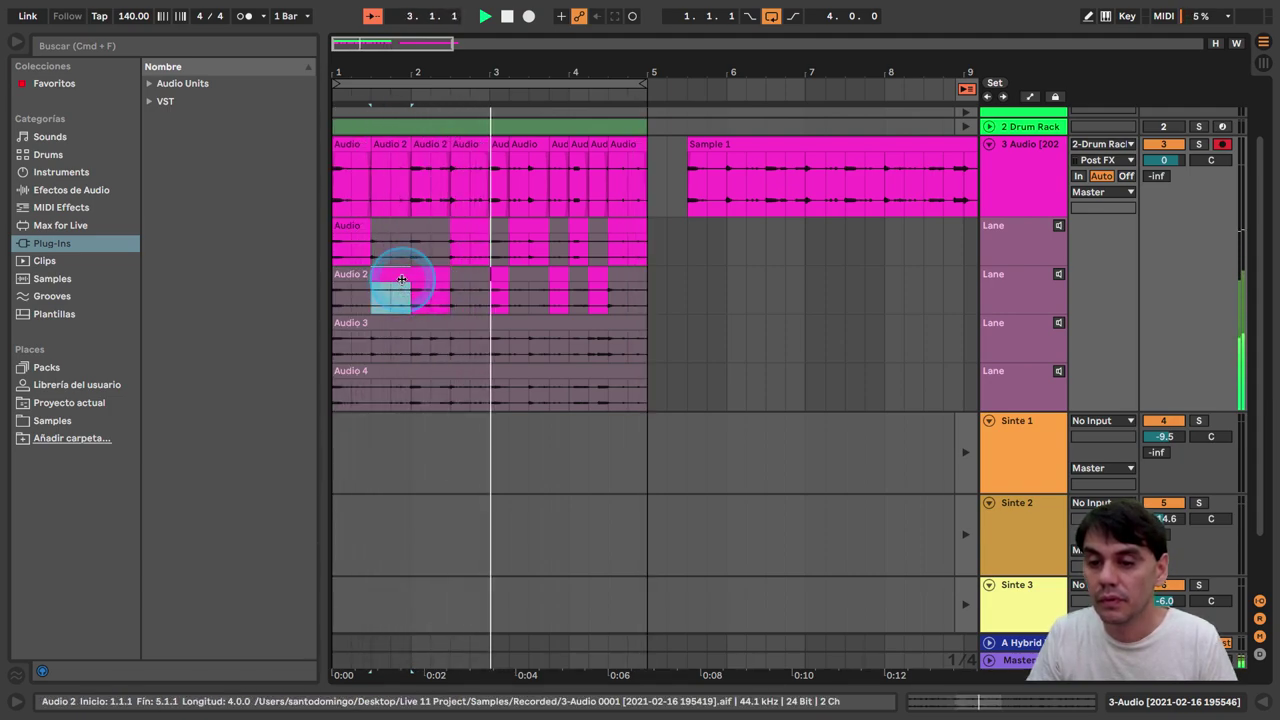
{"action": "left_click_drag", "start_coordinate": [428, 398], "coordinate": [462, 398]}
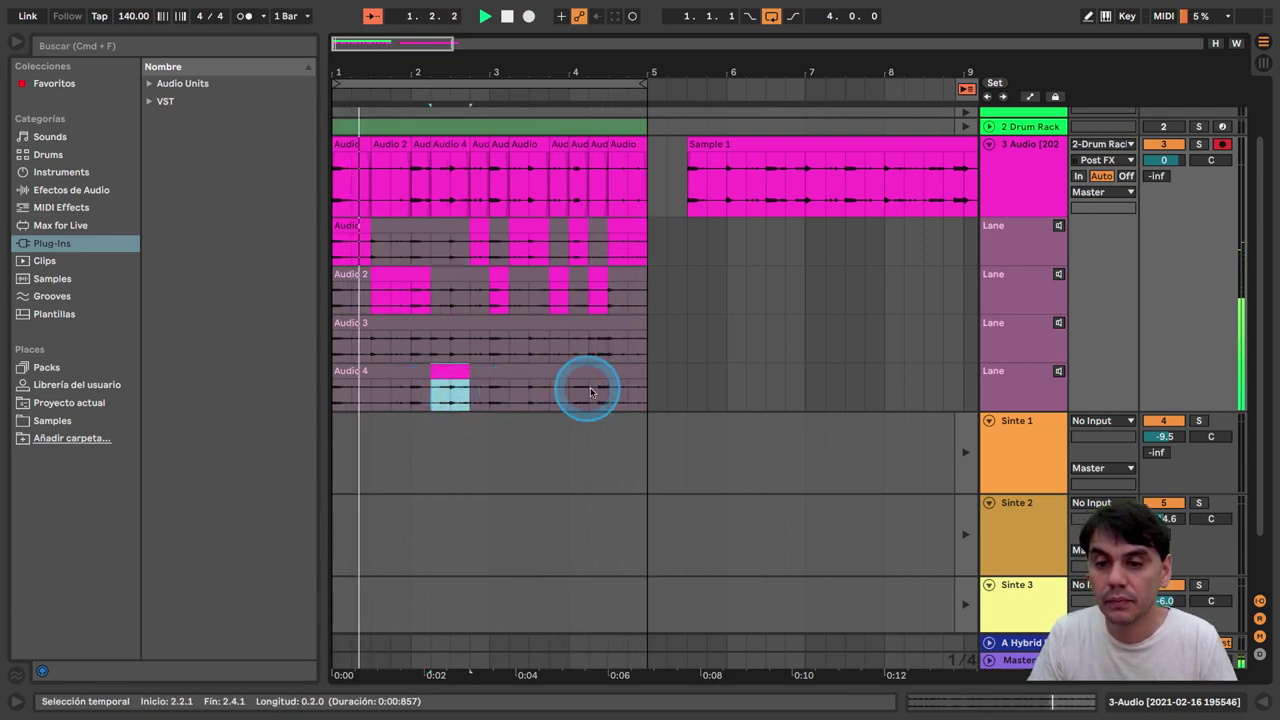
Step: Swap Audio 3 into the comp from 4.2.1 to 4.3.1 and Audio 4 from 1.4.1 to 2.1.1
{"action": "left_click", "coordinate": [597, 349]}
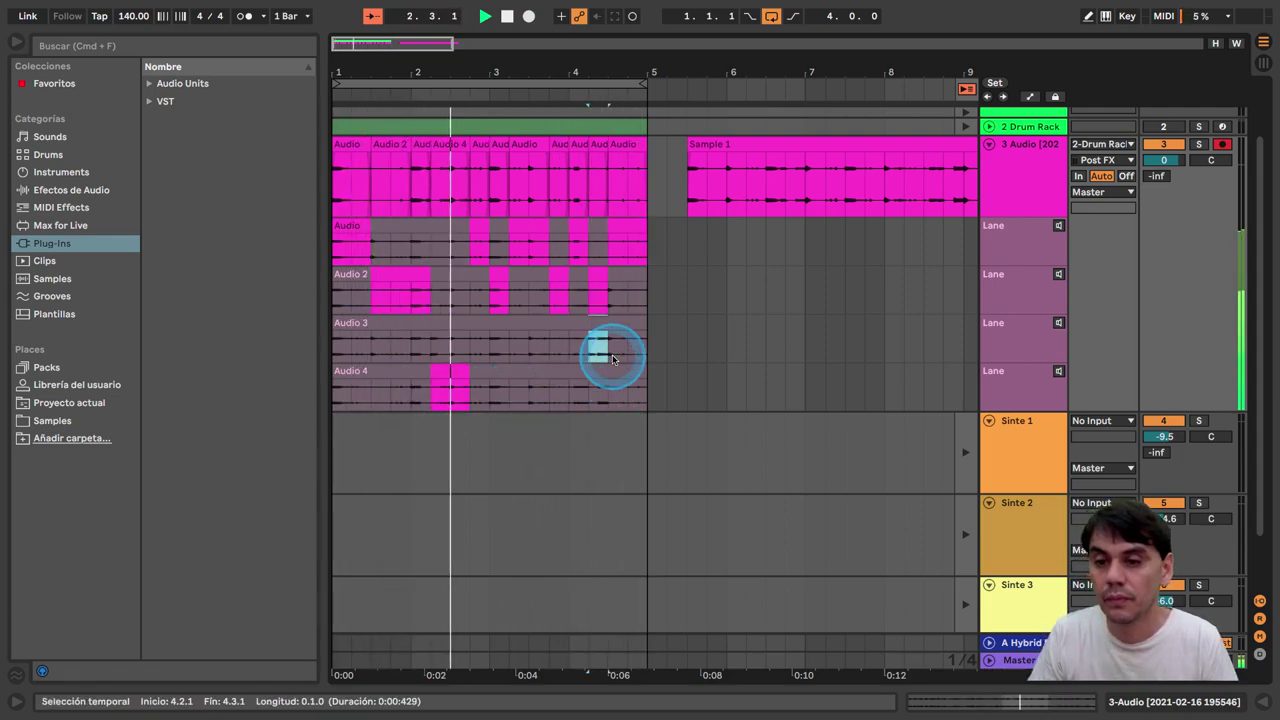
{"action": "left_click", "coordinate": [493, 371]}
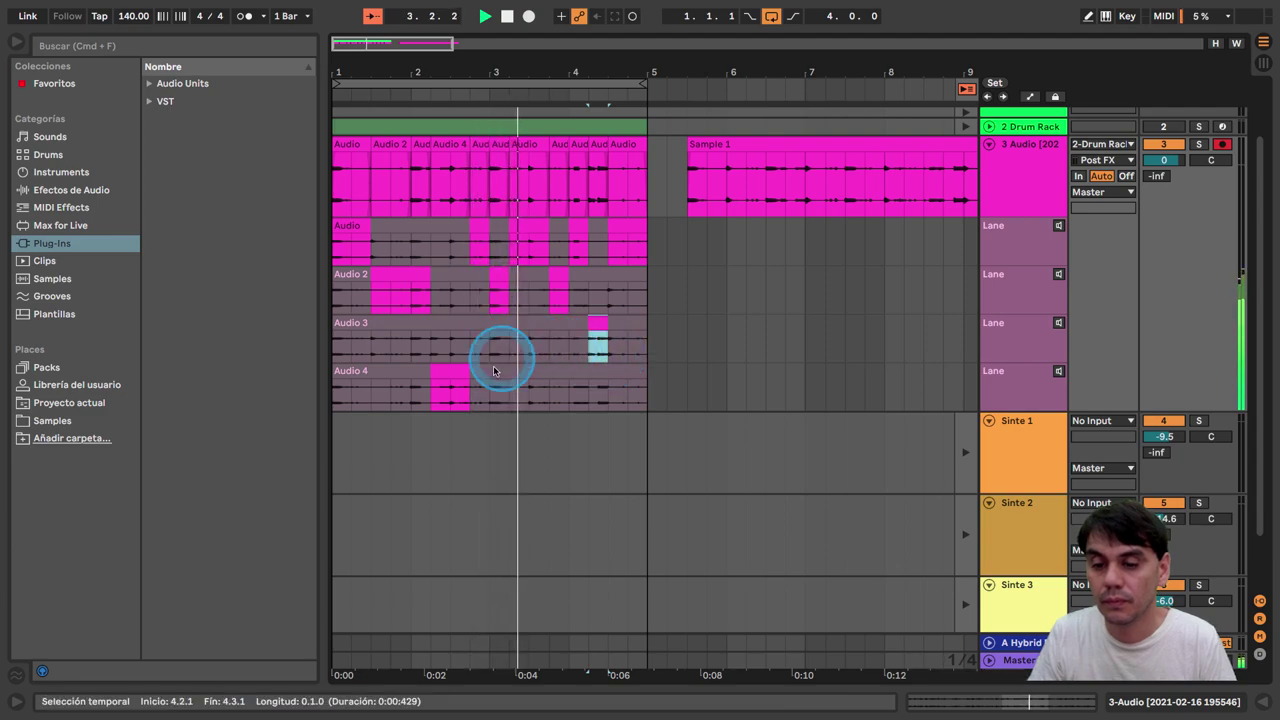
{"action": "left_click", "coordinate": [403, 392]}
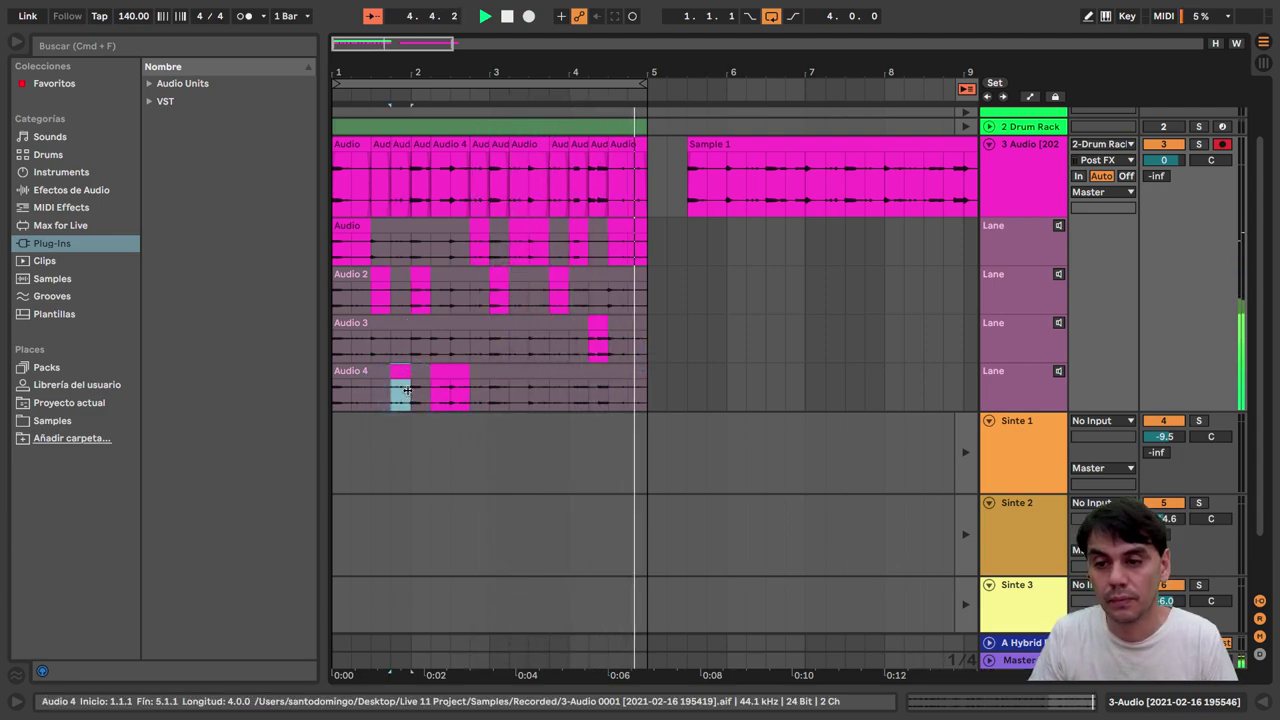
{"action": "left_click", "coordinate": [397, 376]}
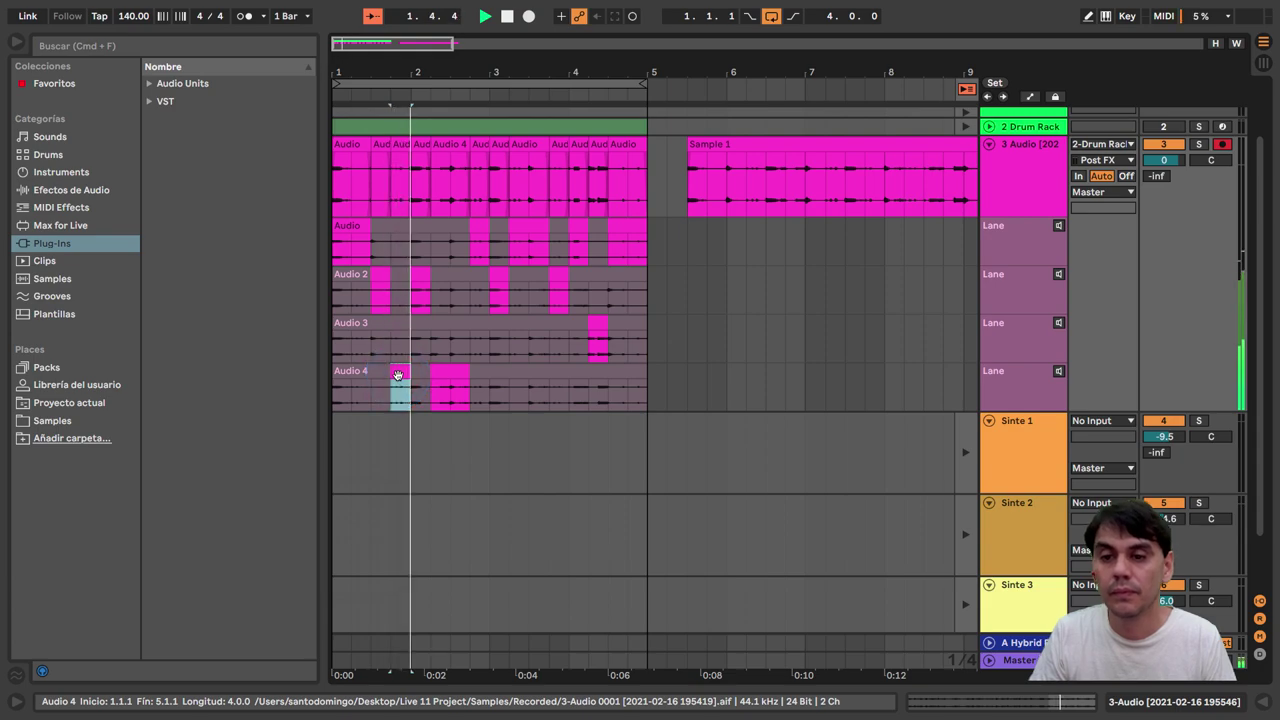
{"action": "left_click", "coordinate": [404, 377]}
{"action": "left_click", "coordinate": [413, 374]}
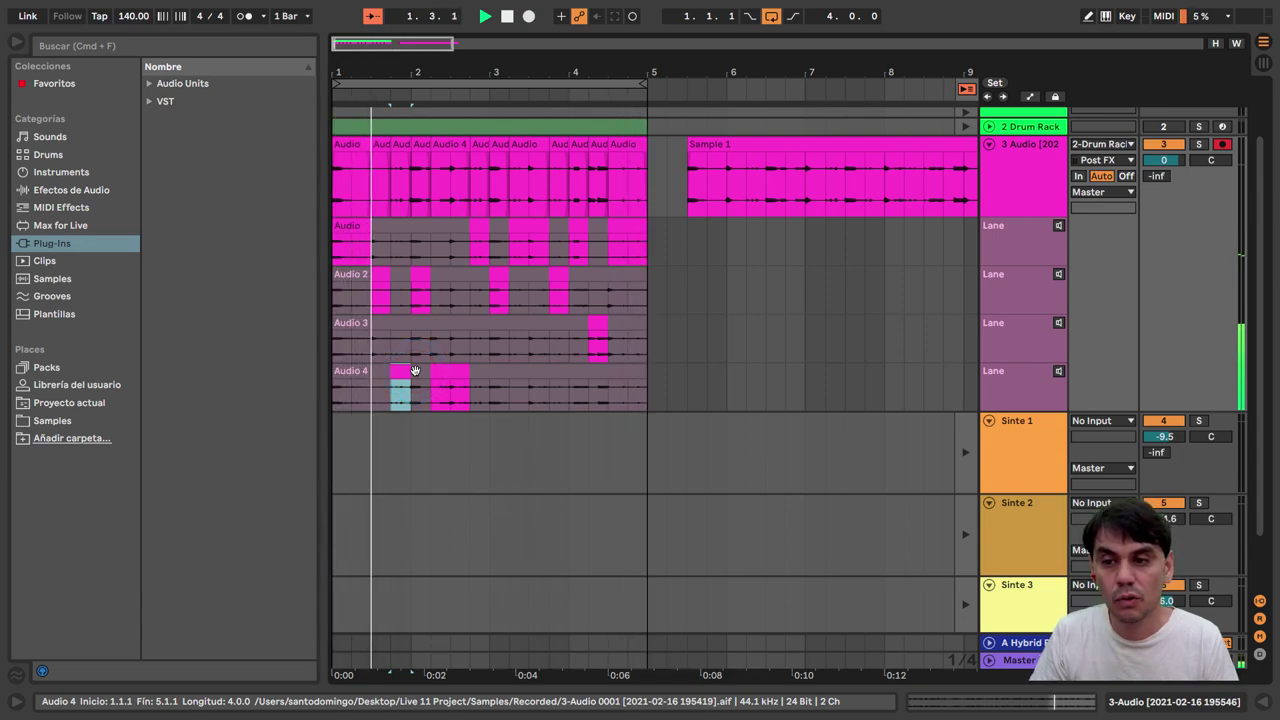
Step: Stop playback, select all comped clips in bars 1–4 of the 3 Audio track and consolidate them into one clip
{"action": "left_click", "coordinate": [349, 143]}
{"action": "key", "text": "space"}
{"action": "left_click", "coordinate": [638, 147]}
{"action": "left_click", "coordinate": [631, 145], "text": "shift"}
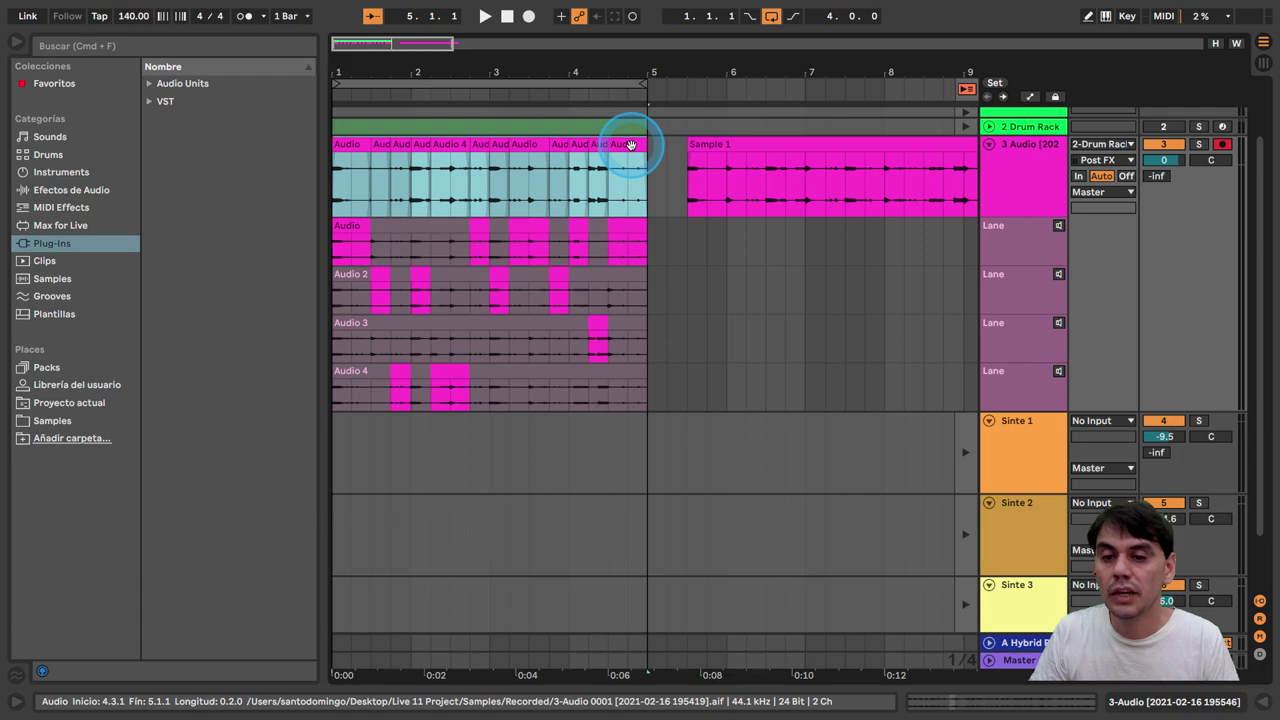
{"action": "right_click", "coordinate": [631, 145]}
{"action": "left_click", "coordinate": [687, 300]}
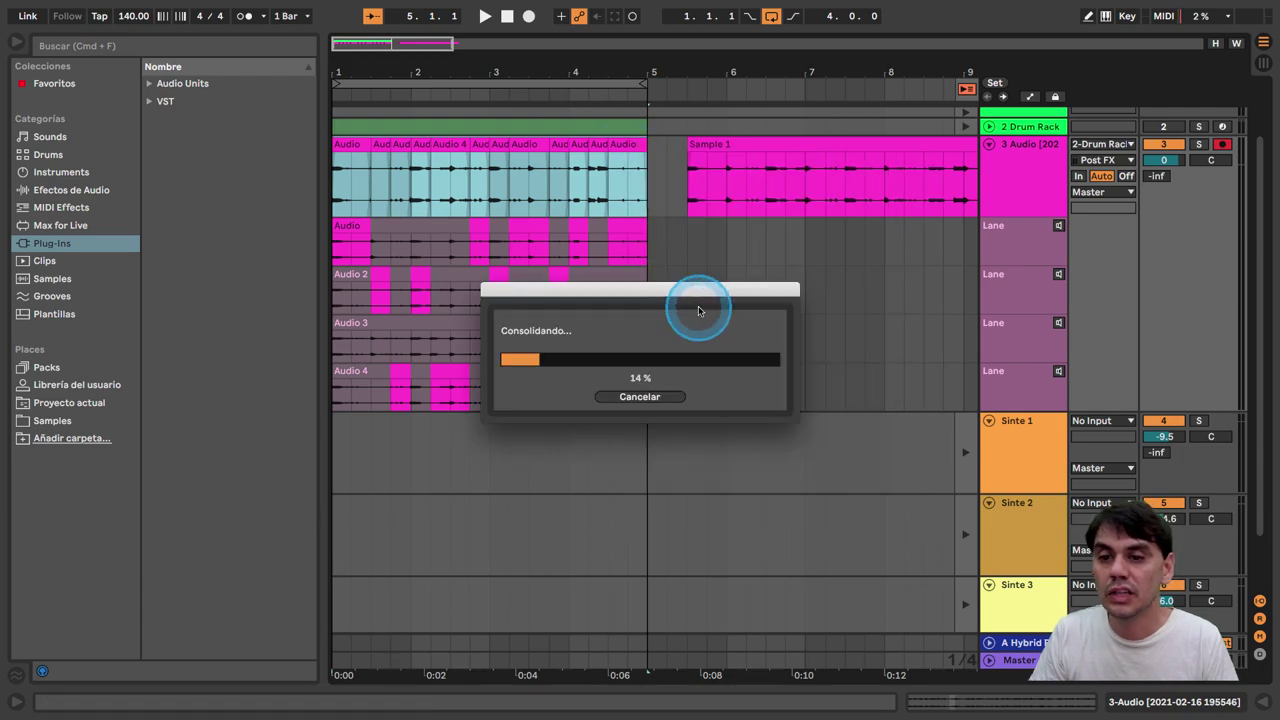
Step: Copy the newly consolidated clip to position 12.1.1 on the same track and rename the copy Sample 2
{"action": "left_click_drag", "start_coordinate": [449, 63], "coordinate": [705, 172]}
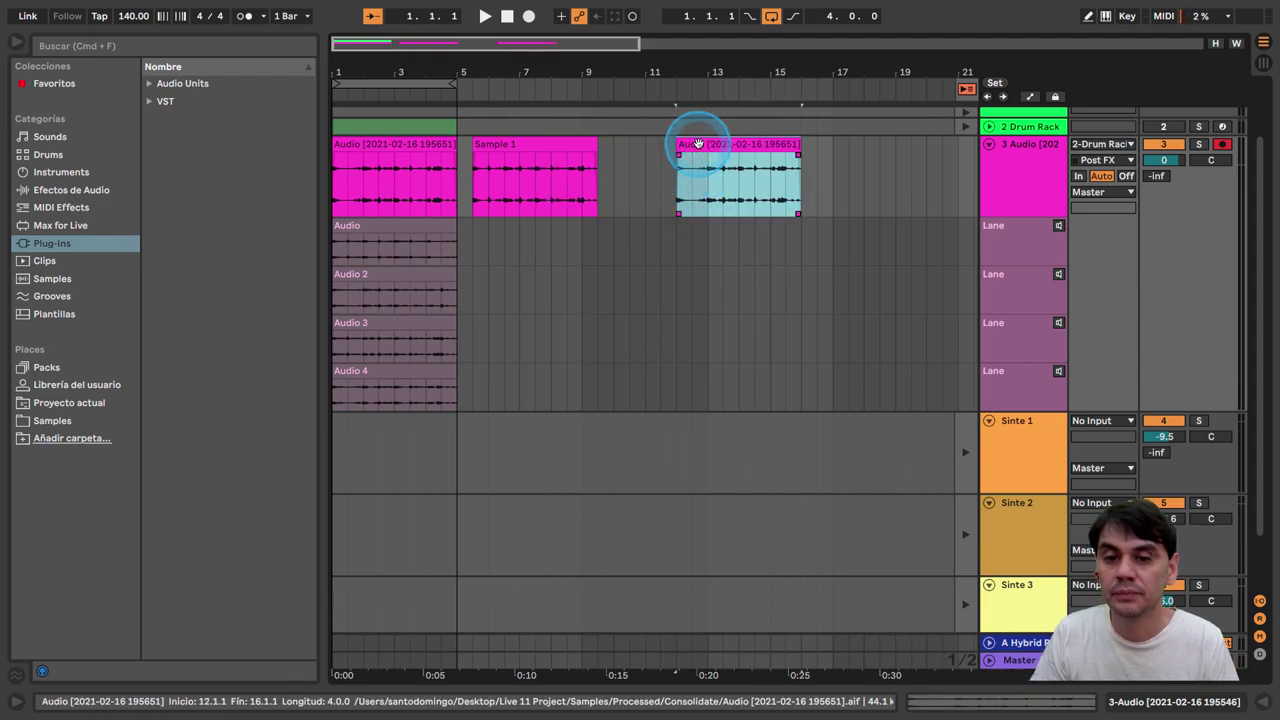
{"action": "right_click", "coordinate": [700, 145]}
{"action": "left_click", "coordinate": [744, 272]}
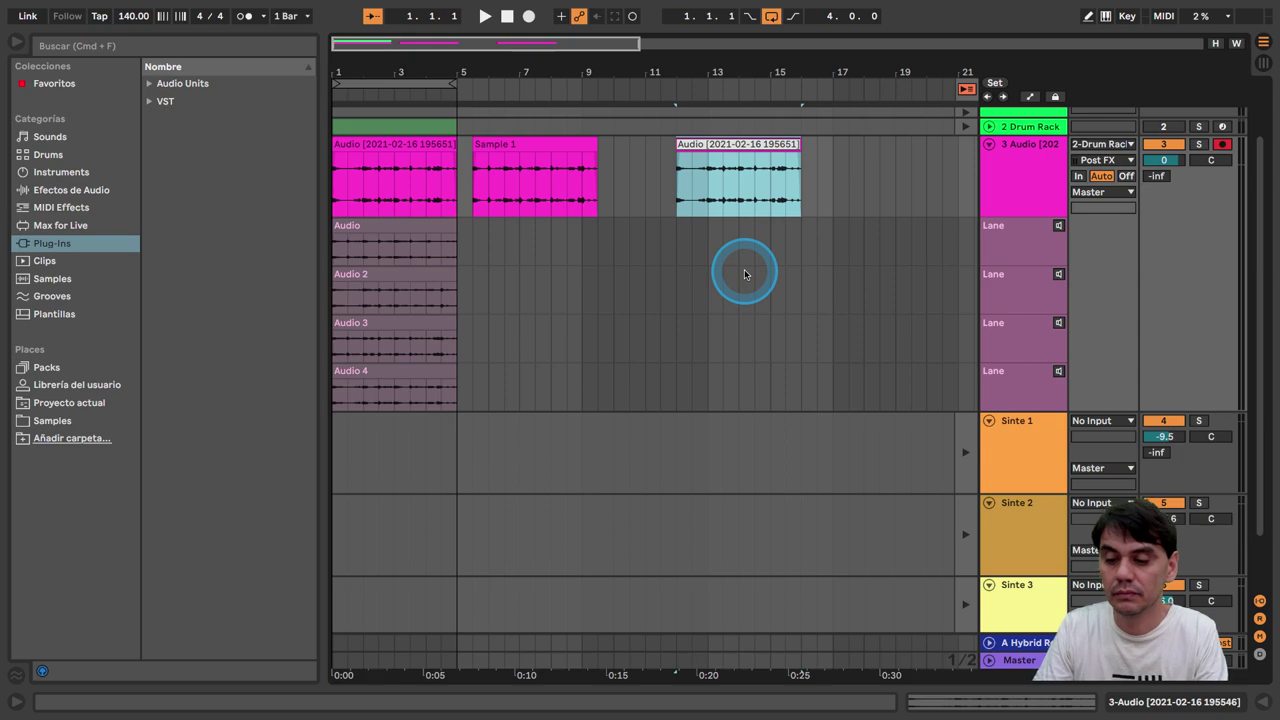
{"action": "type", "text": "Sa"}
{"action": "left_click", "coordinate": [744, 270]}
{"action": "left_click", "coordinate": [692, 278]}
{"action": "key", "text": "Tab"}
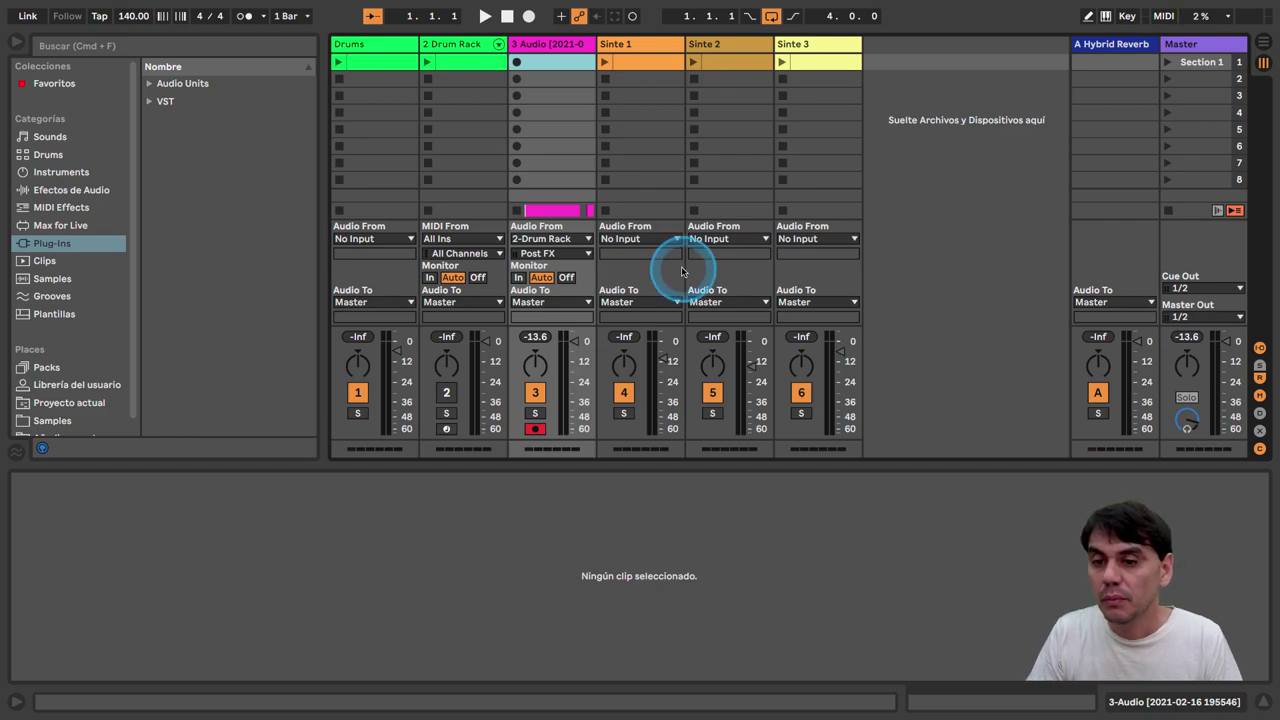
{"action": "key", "text": "Tab"}
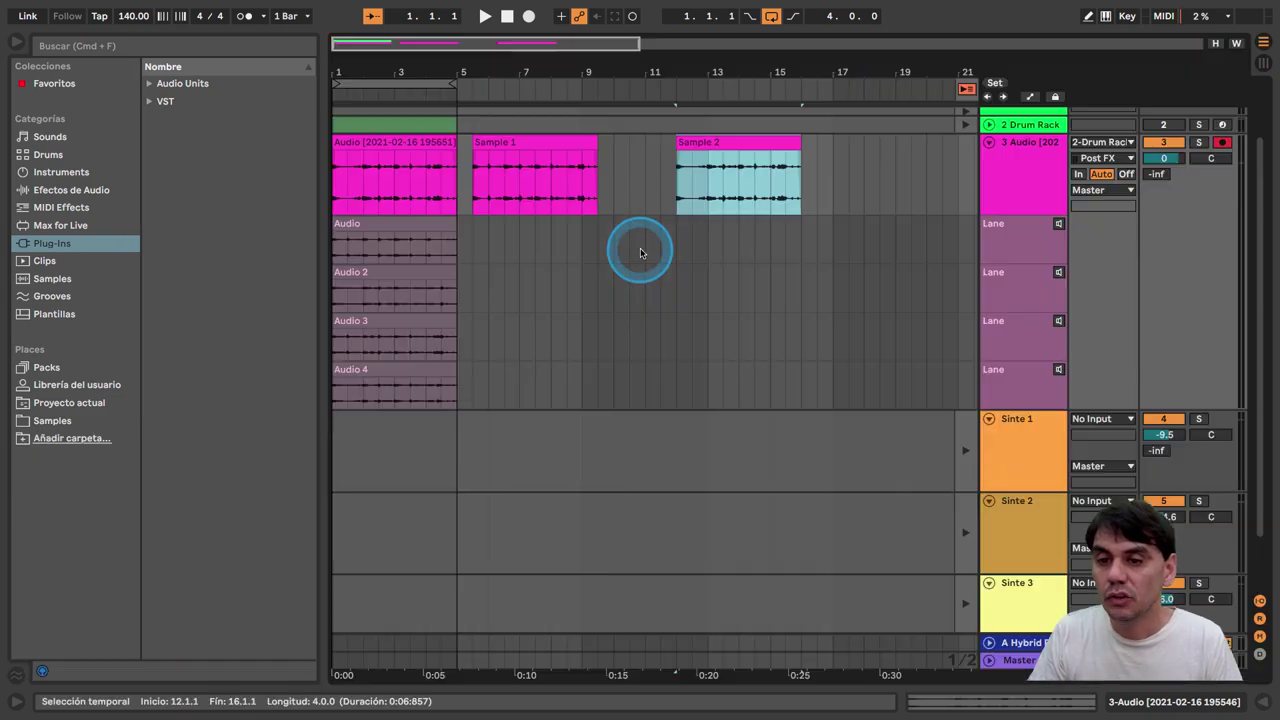
Step: Delete all four take lanes of the 3 Audio track
{"action": "left_click", "coordinate": [356, 154]}
{"action": "left_click", "coordinate": [800, 343]}
{"action": "left_click", "coordinate": [1023, 246]}
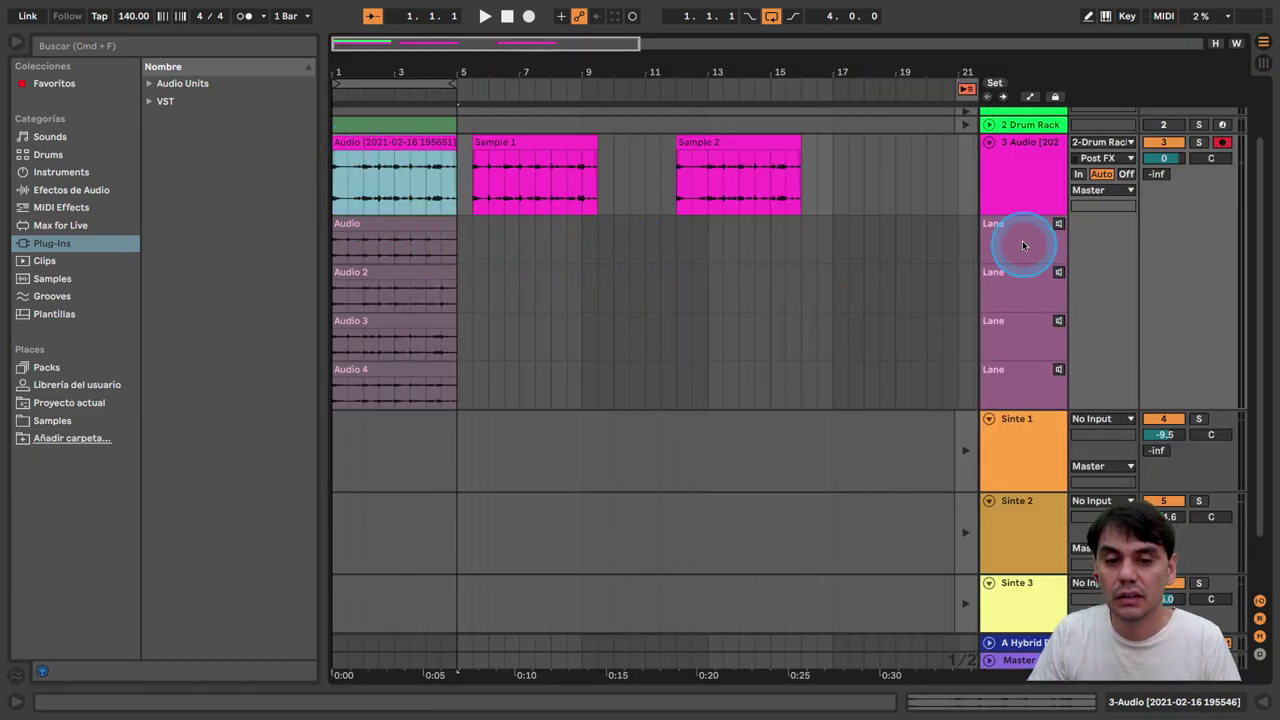
{"action": "left_click", "coordinate": [1035, 360], "text": "shift"}
{"action": "right_click", "coordinate": [1032, 385]}
{"action": "left_click", "coordinate": [1050, 429]}
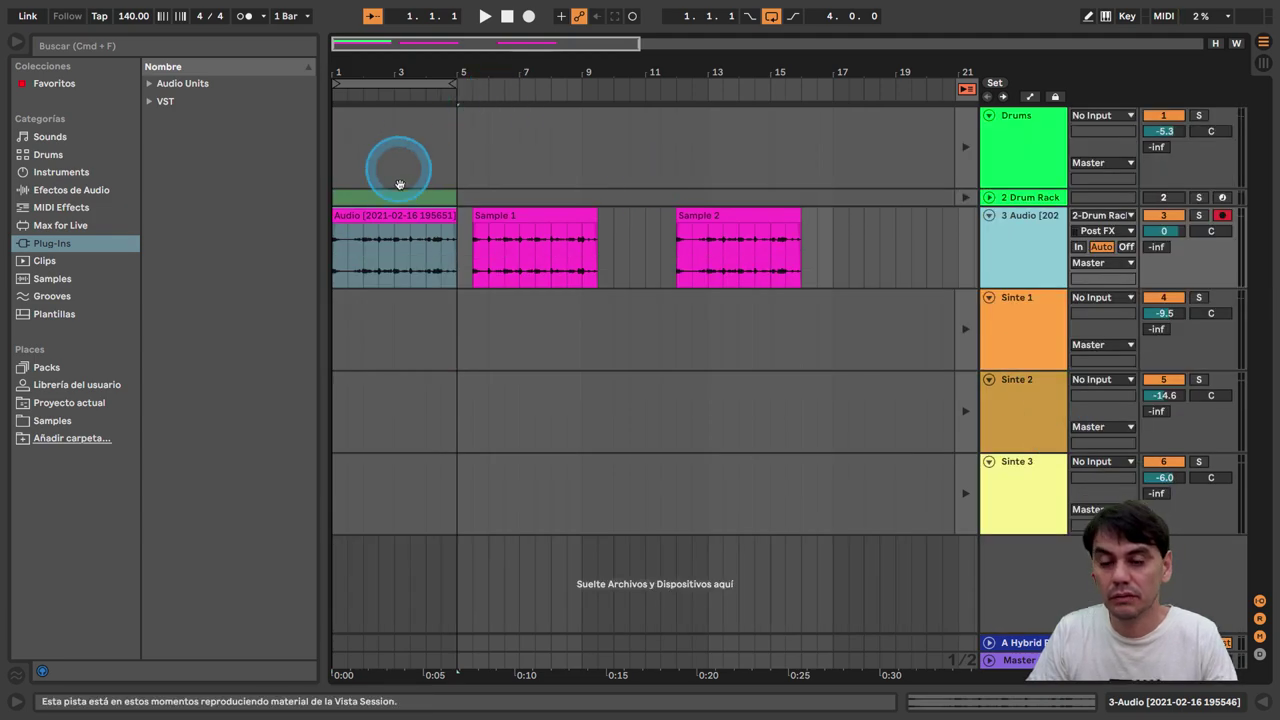
Step: Delete the consolidated clip at the start of the 3 Audio track, keeping only Sample 1 and Sample 2
{"action": "left_click", "coordinate": [403, 214]}
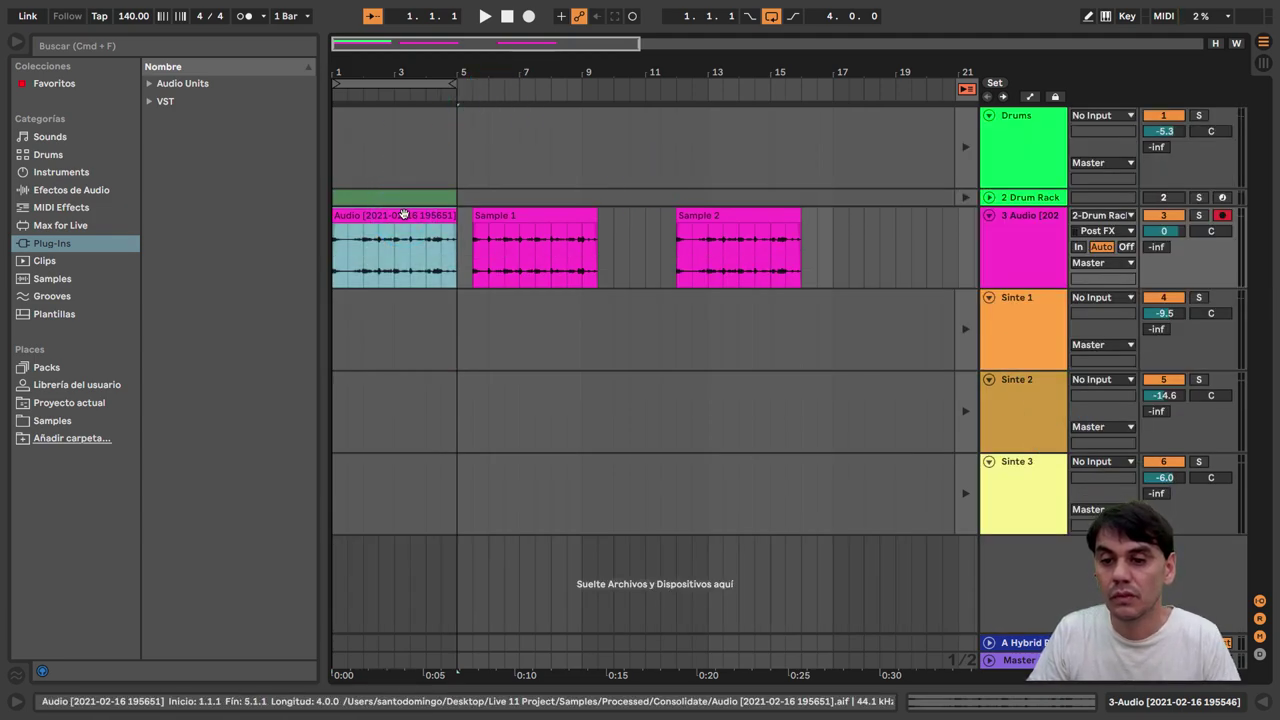
{"action": "key", "text": "Delete"}
{"action": "left_click", "coordinate": [480, 212]}
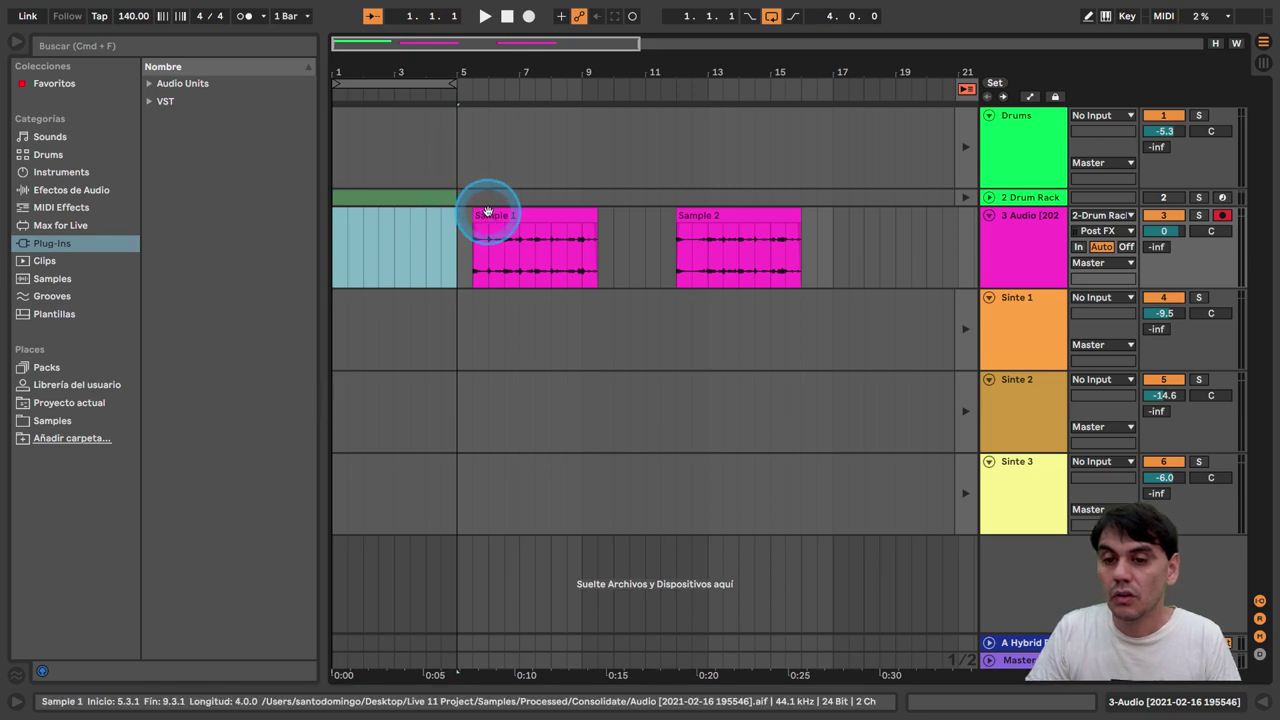
{"action": "left_click_drag", "start_coordinate": [491, 213], "coordinate": [865, 263]}
Step: In Session View, show the macro variations of the 2 Drum Rack track's Drum Rack and store the current macros as a new variation
{"action": "key", "text": "Tab"}
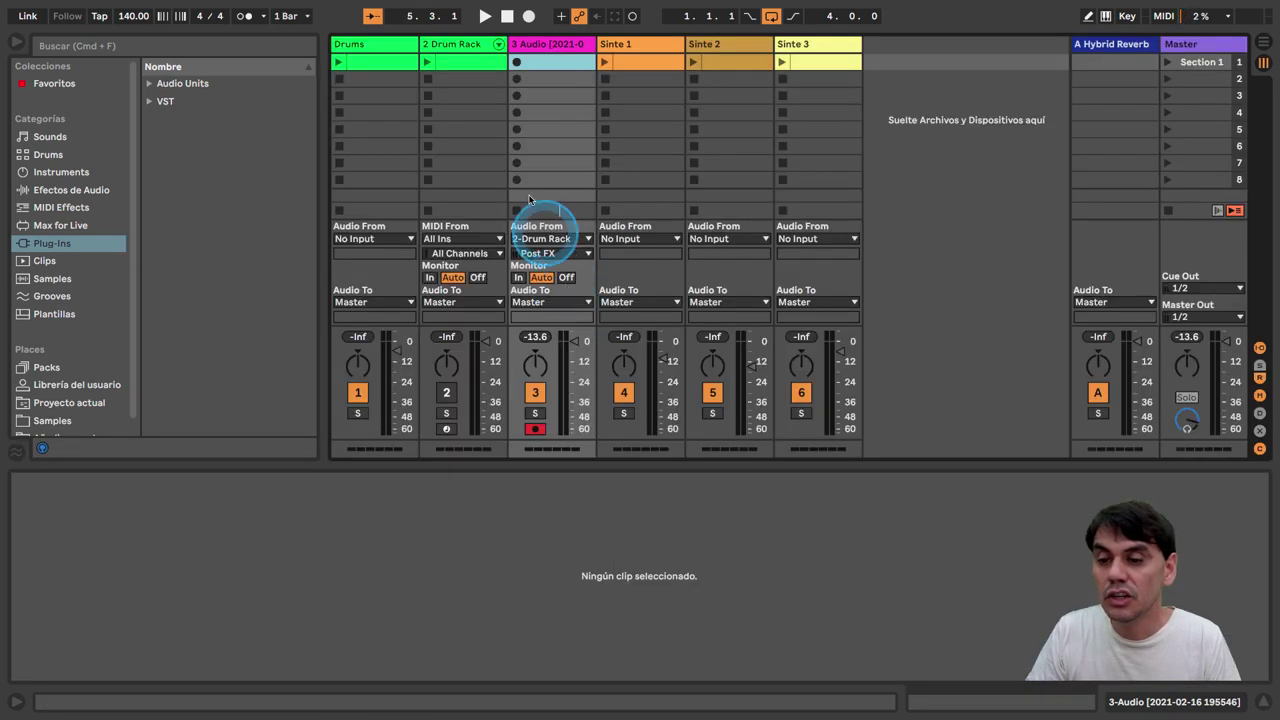
{"action": "double_click", "coordinate": [470, 44]}
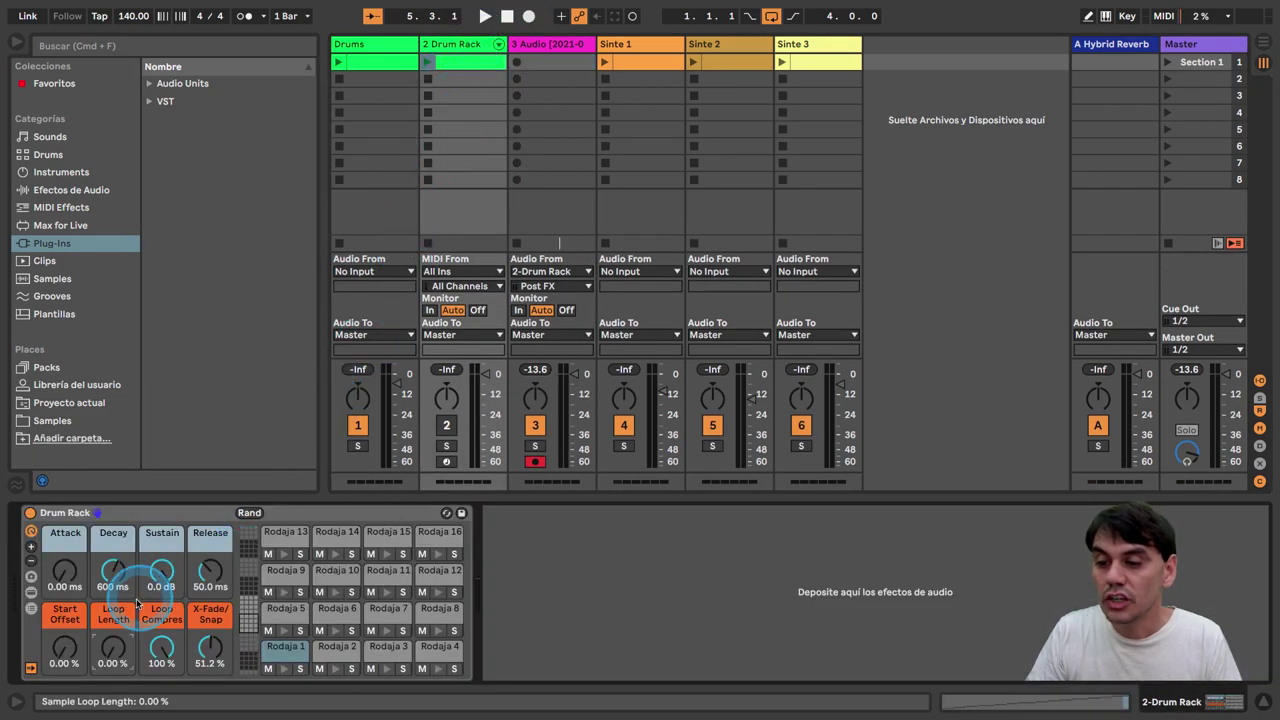
{"action": "left_click", "coordinate": [30, 576]}
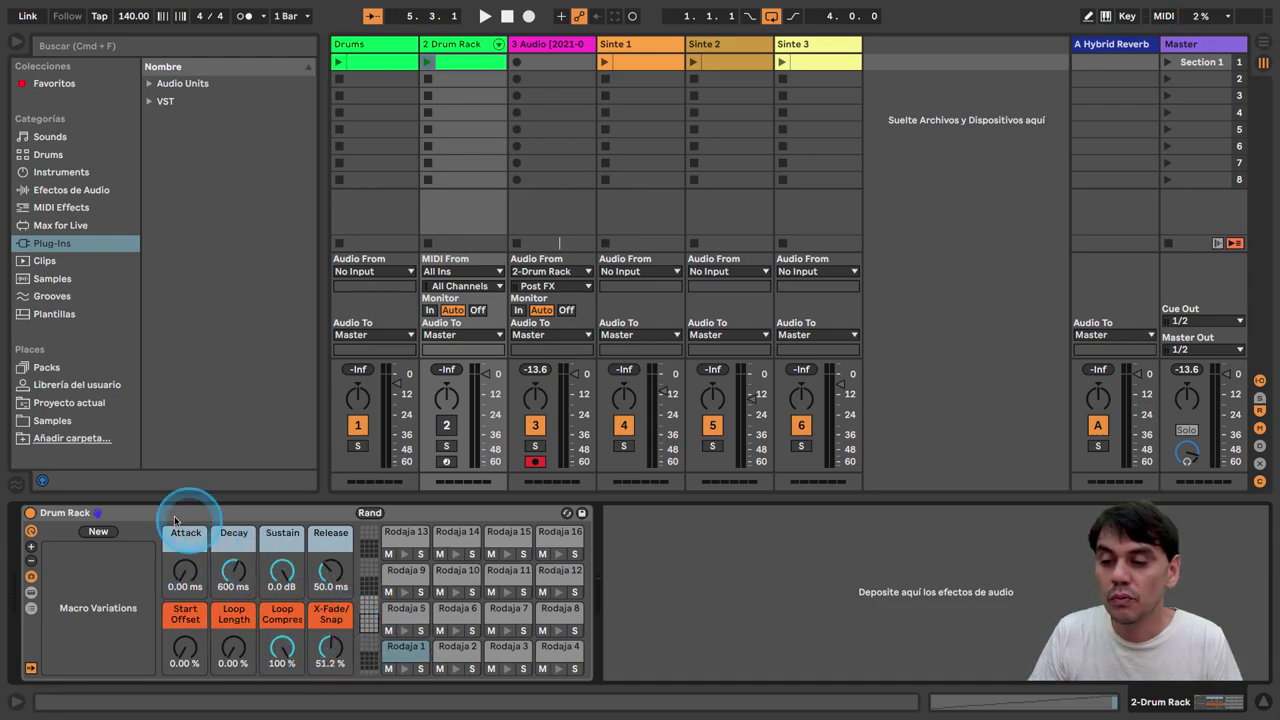
{"action": "left_click", "coordinate": [98, 532]}
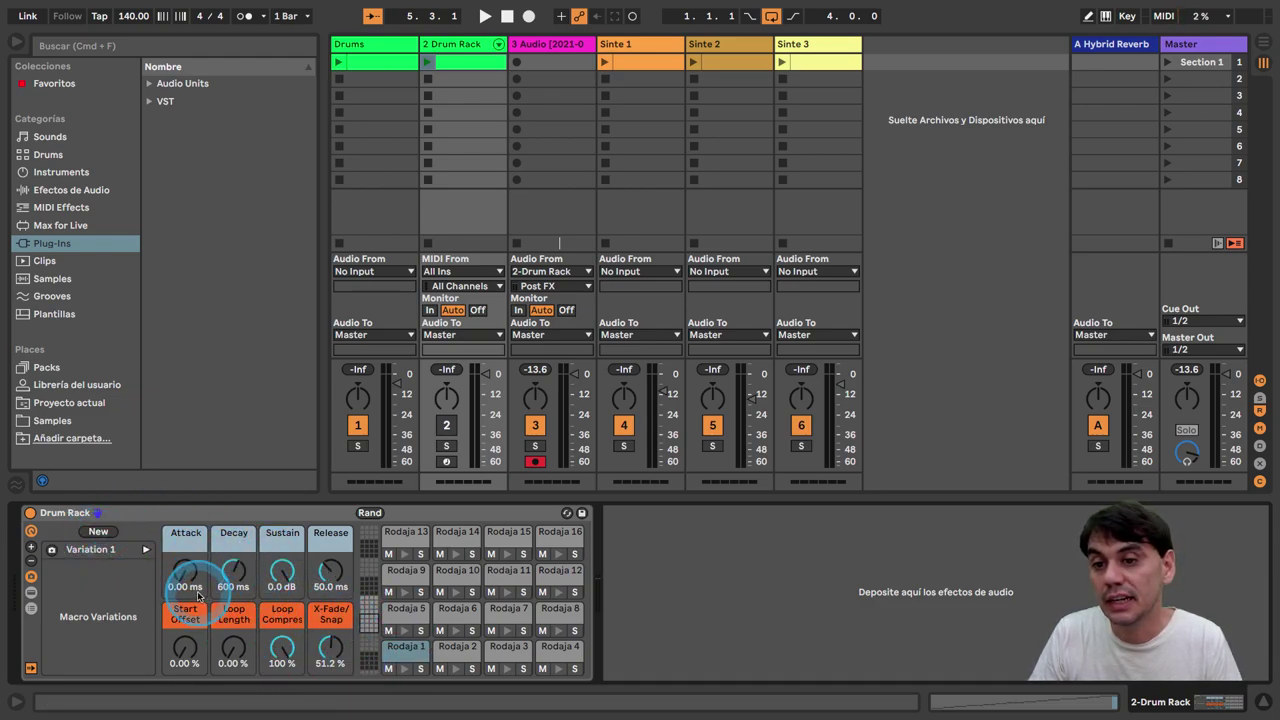
Step: Play the 2 Drum Rack clip, set Start Offset to 26.5 %, Loop Length to 24.1 % and Loop Compres to 46.5 %, and store a second variation
{"action": "left_click", "coordinate": [426, 63]}
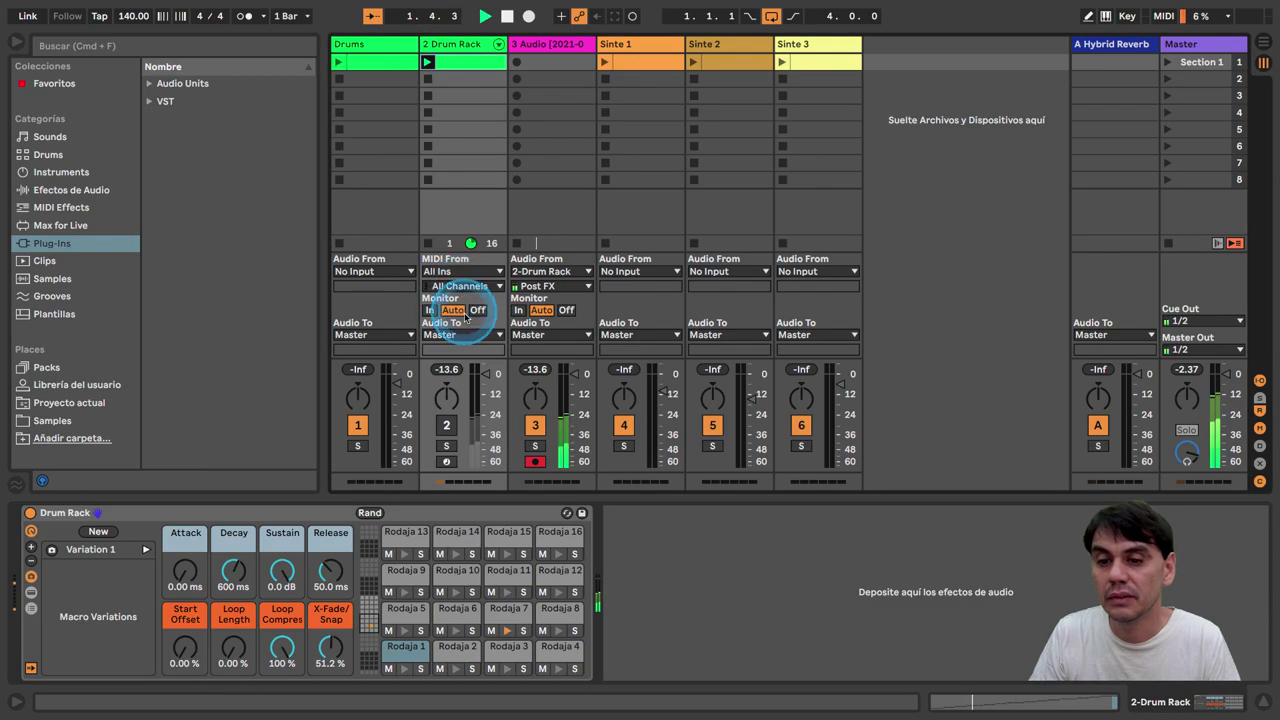
{"action": "left_click_drag", "start_coordinate": [228, 636], "coordinate": [232, 655]}
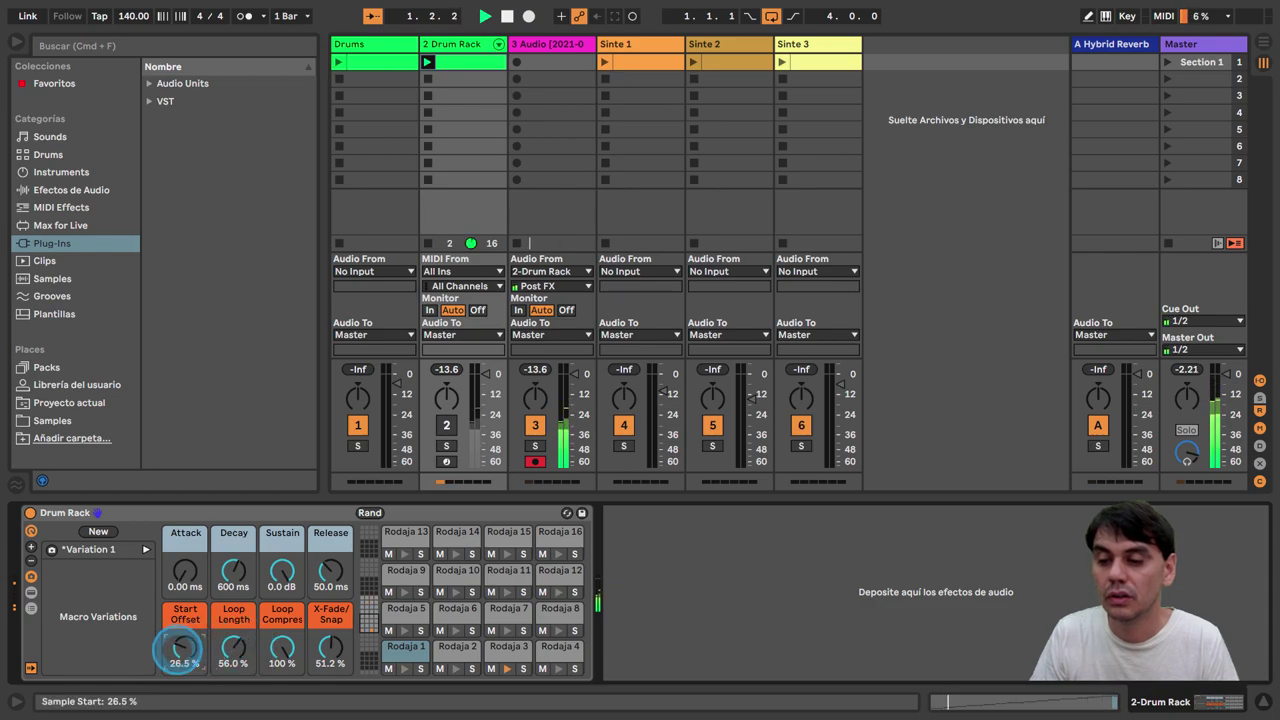
{"action": "mouse_move", "coordinate": [280, 648]}
{"action": "left_mouse_down"}
{"action": "mouse_move", "coordinate": [280, 668]}
{"action": "mouse_move", "coordinate": [281, 645]}
{"action": "left_mouse_up"}
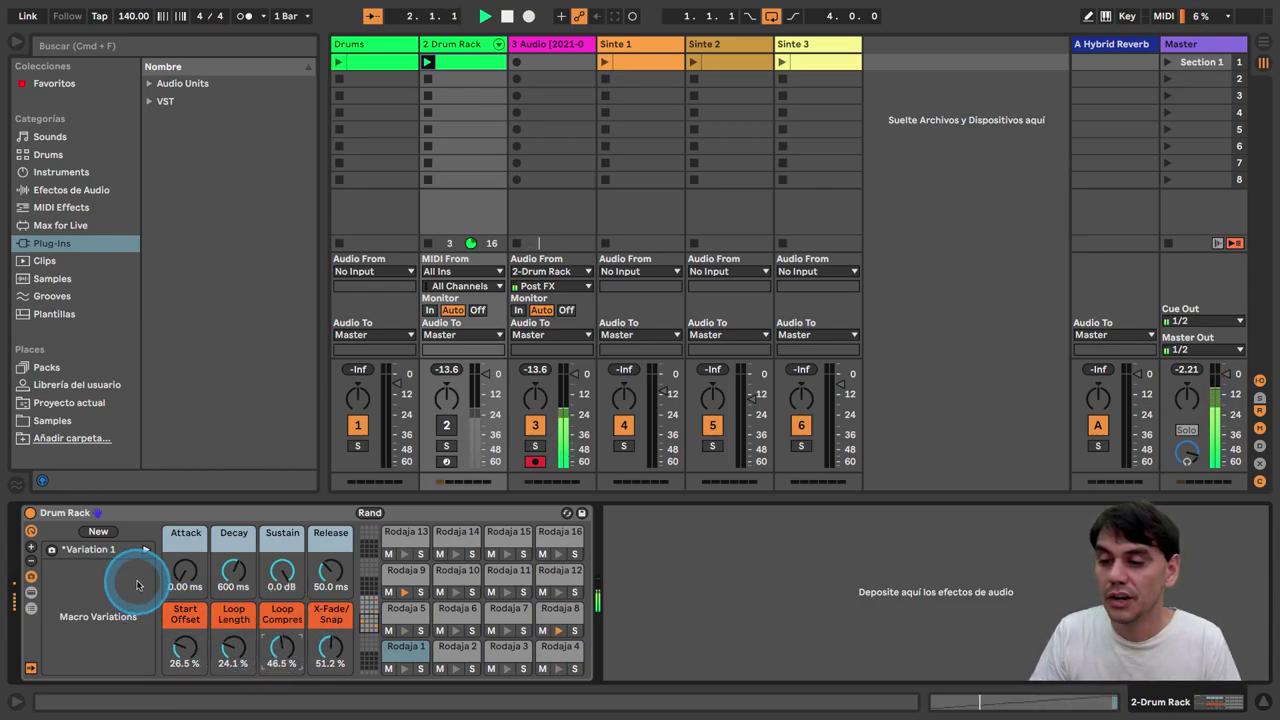
{"action": "left_click", "coordinate": [100, 532]}
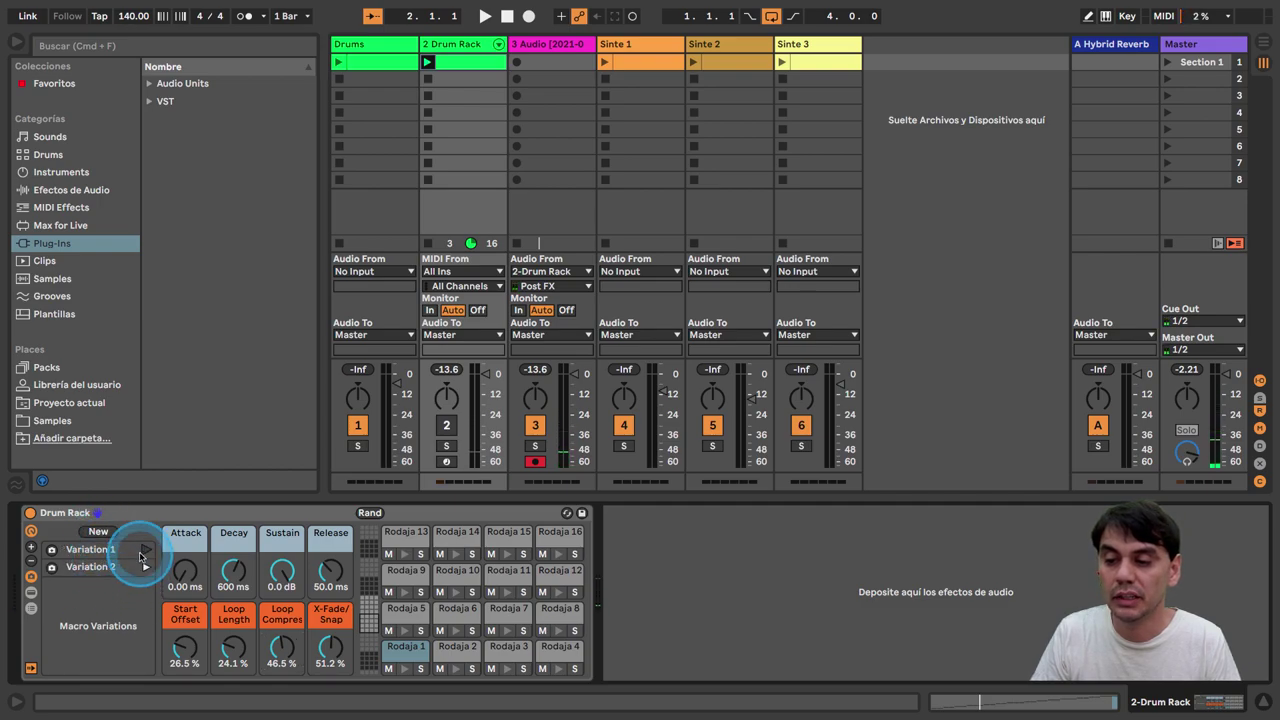
Step: From Variation 1, set Start Offset 35.9 %, Loop Length 70.9 %, Loop Compres 26.8 % and Sustain -4.7 dB, and store them as a third variation
{"action": "left_click", "coordinate": [143, 553]}
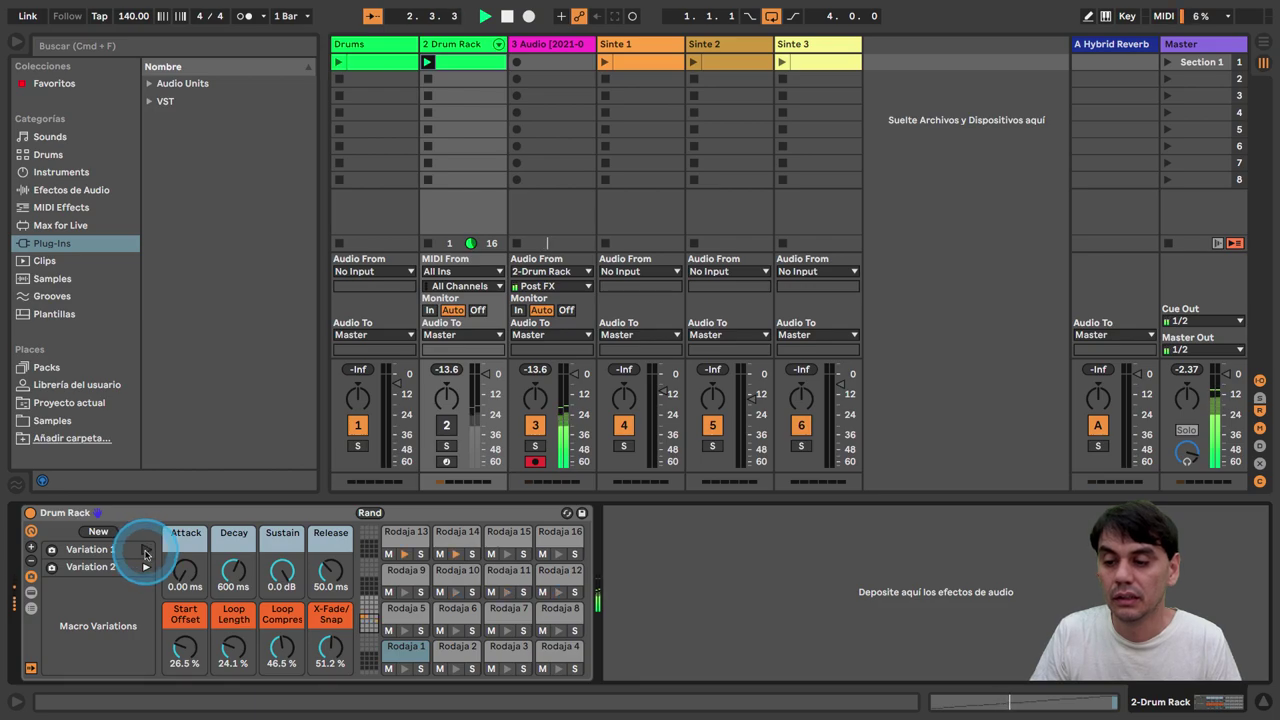
{"action": "left_click", "coordinate": [145, 551]}
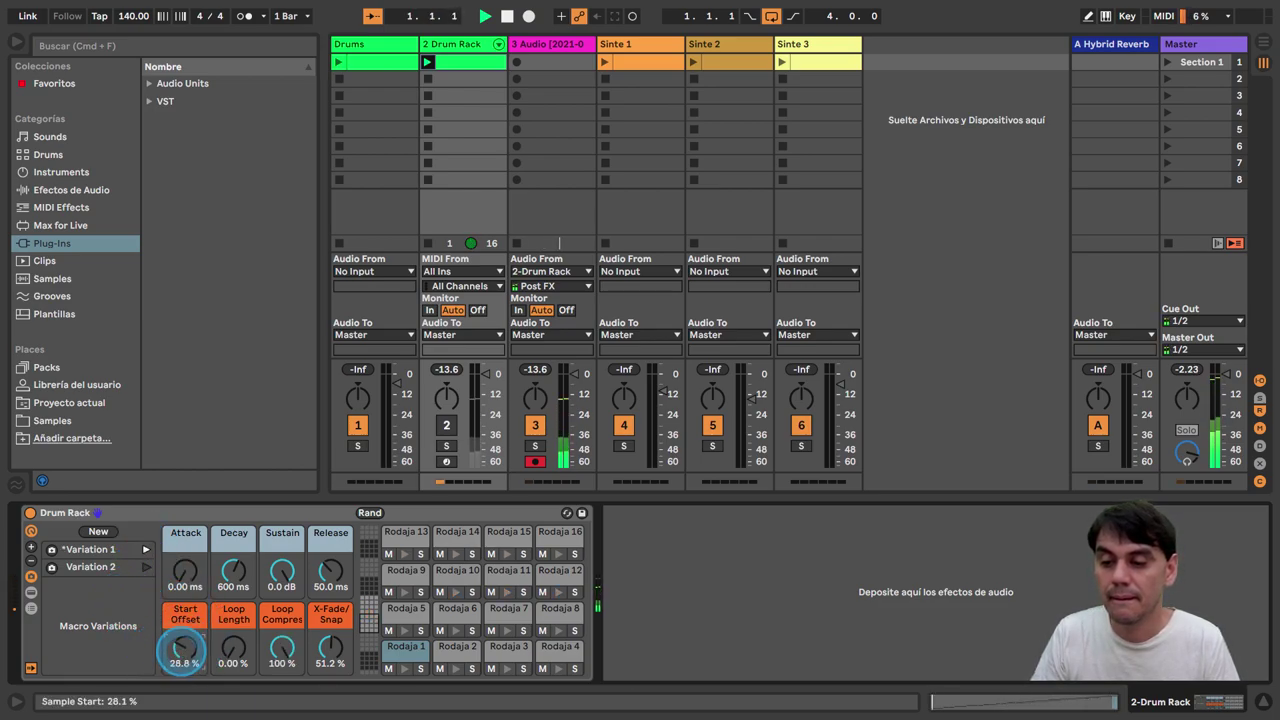
{"action": "left_click", "coordinate": [220, 640]}
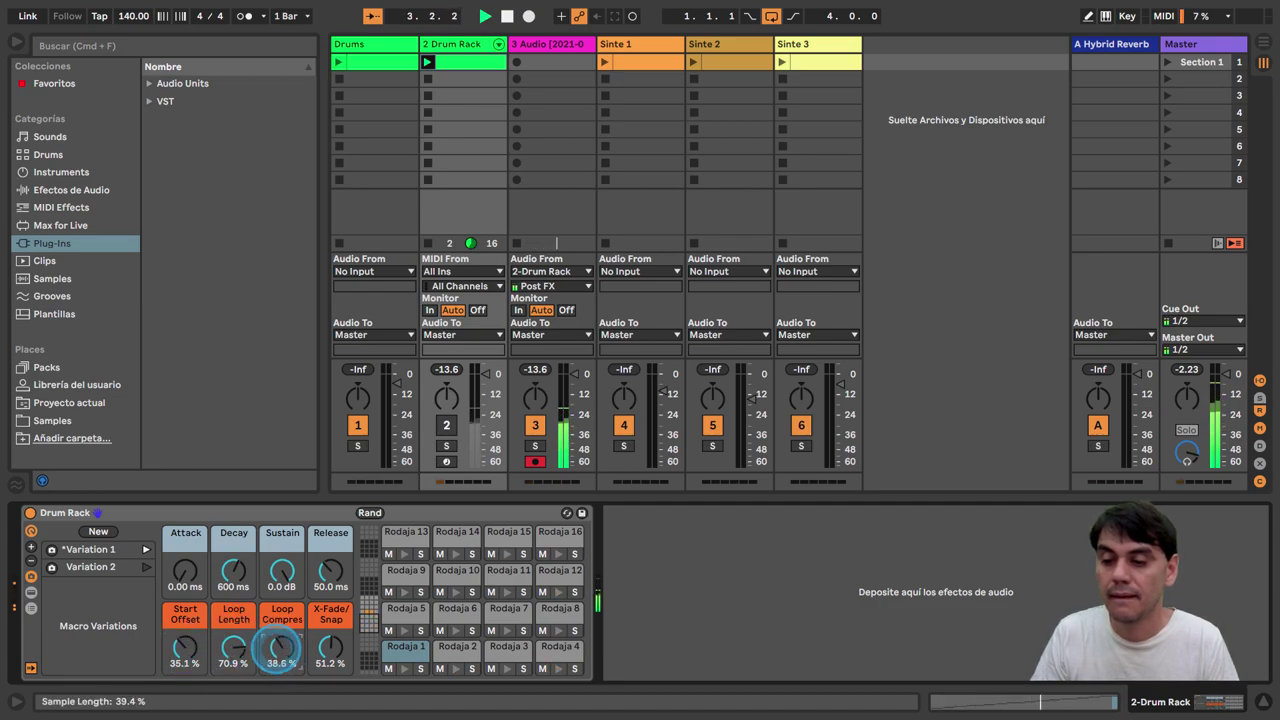
{"action": "left_click_drag", "start_coordinate": [184, 645], "coordinate": [184, 652]}
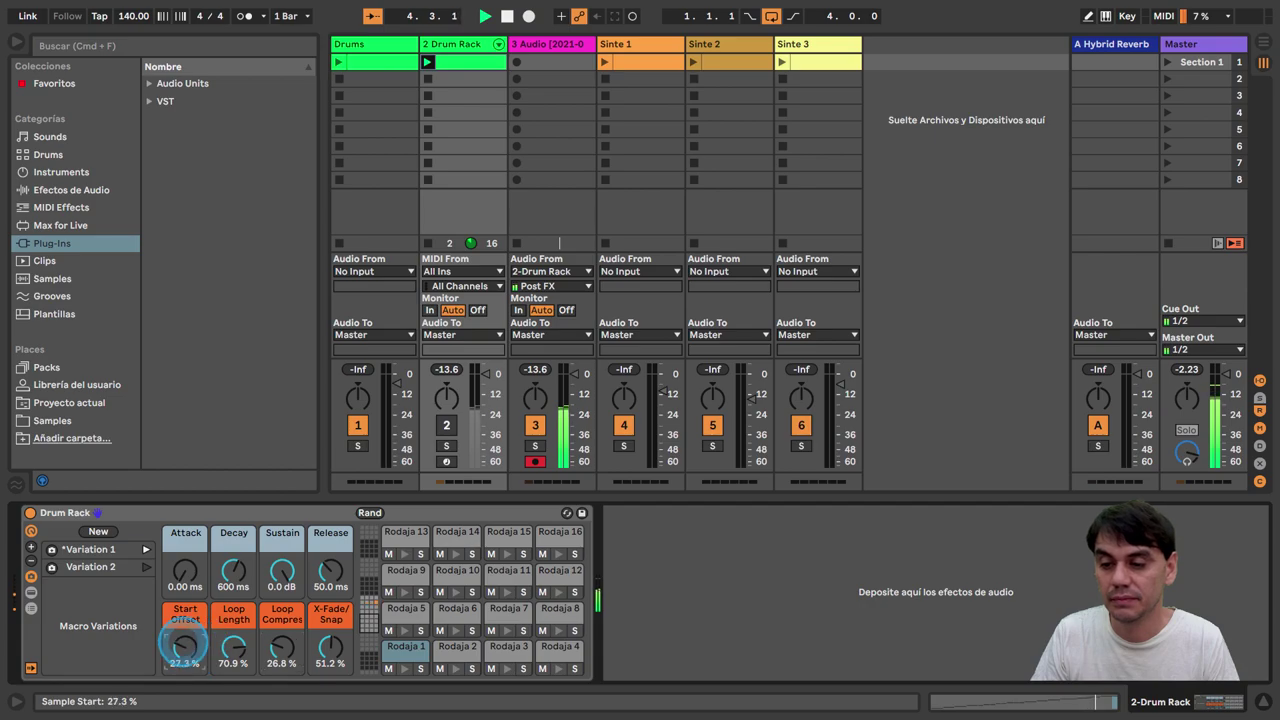
{"action": "left_click", "coordinate": [185, 640]}
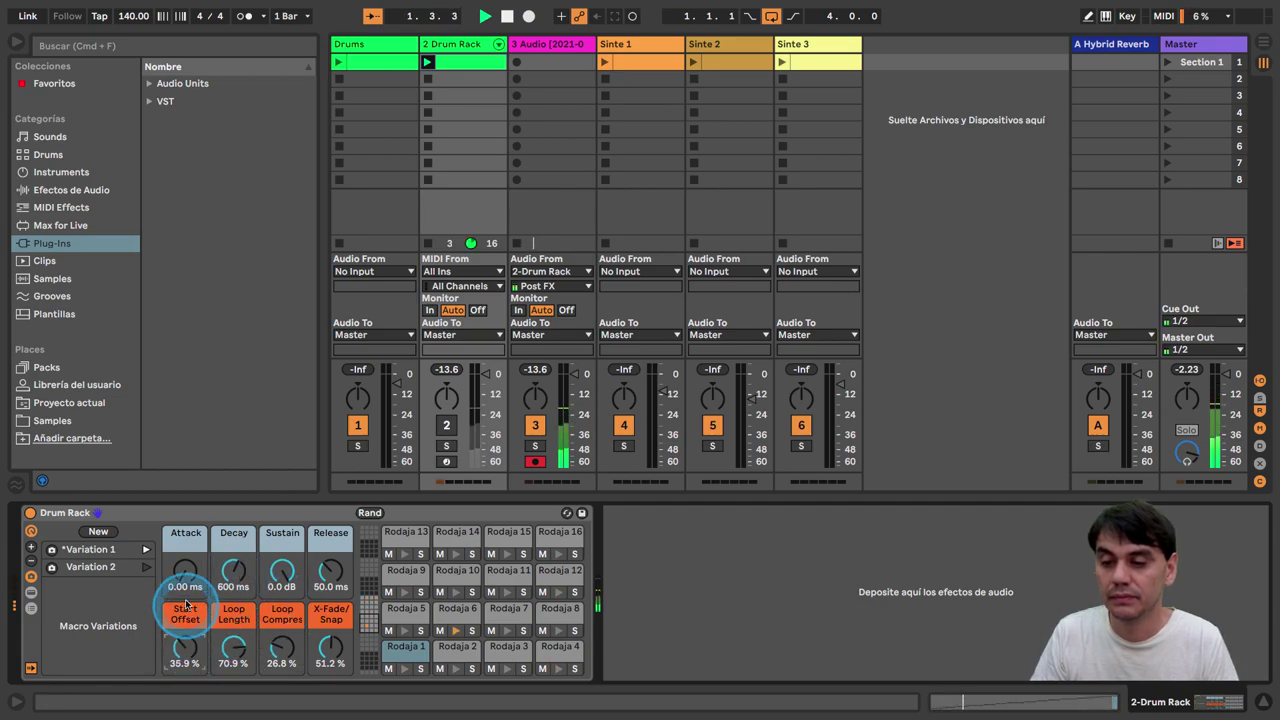
{"action": "left_click_drag", "start_coordinate": [283, 572], "coordinate": [315, 560]}
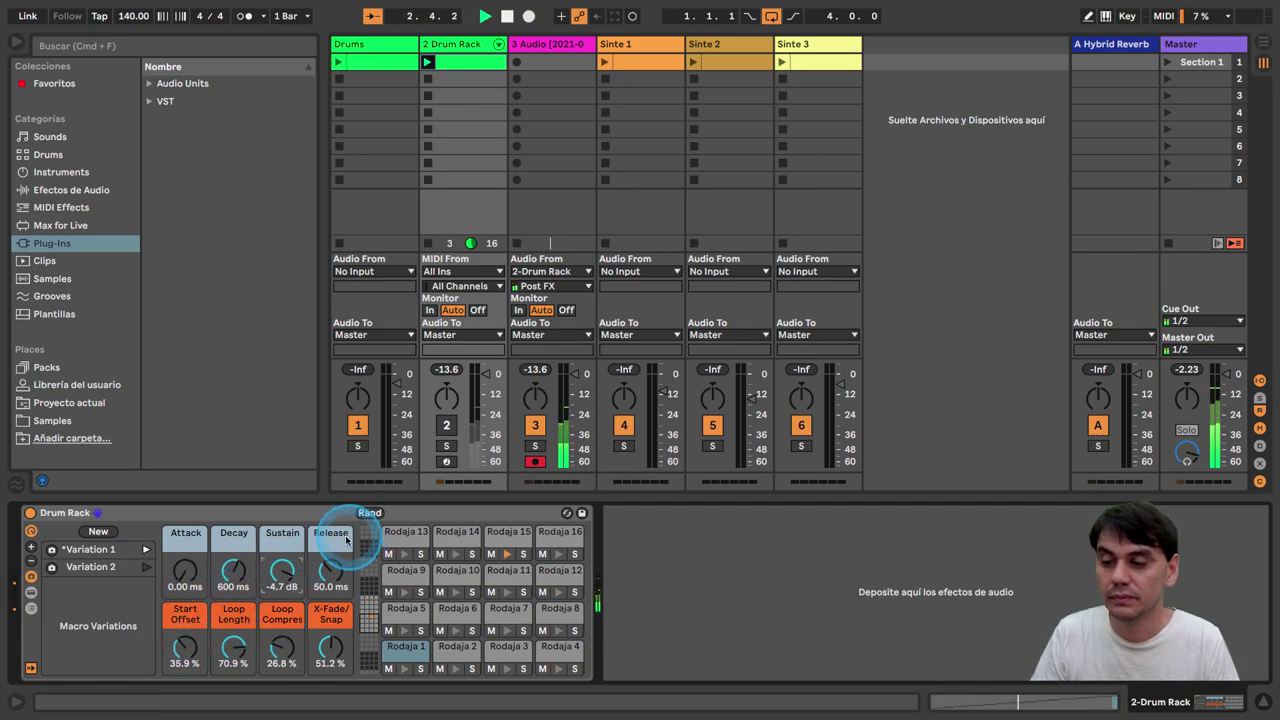
{"action": "left_click", "coordinate": [98, 531]}
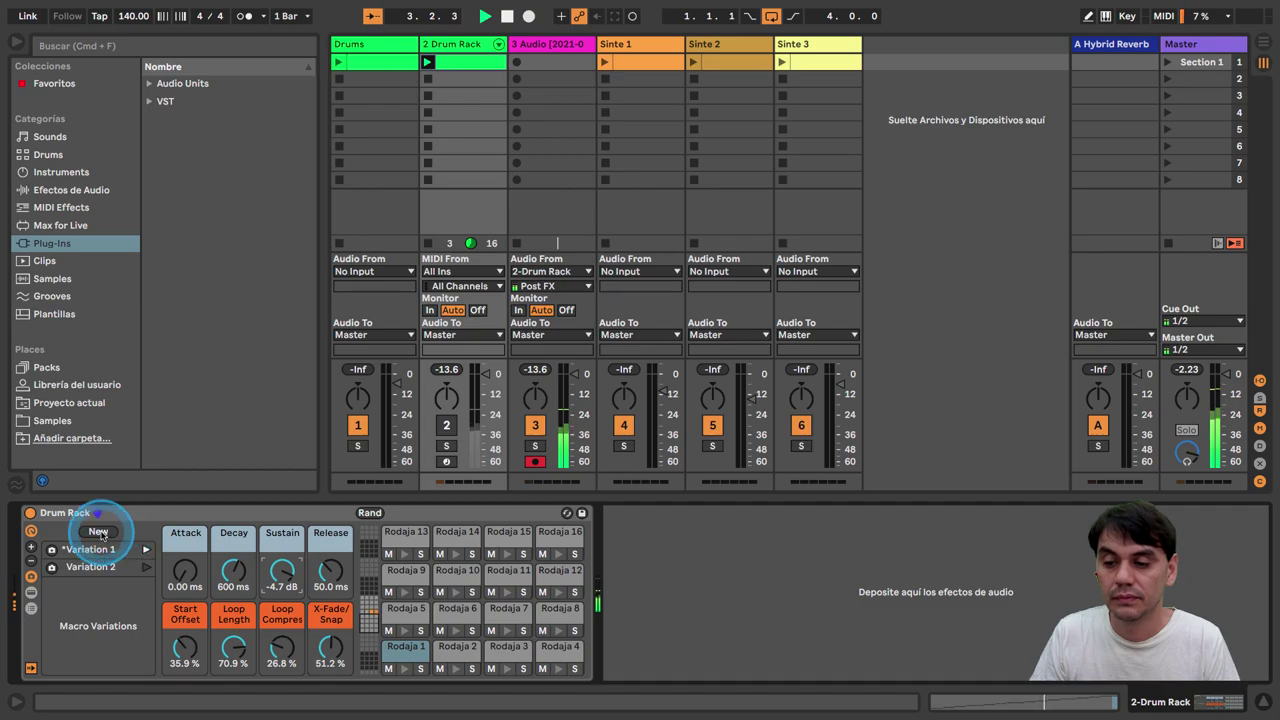
Step: Randomize the Drum Rack macros during playback and store the result as a fourth macro variation
{"action": "left_click", "coordinate": [371, 514]}
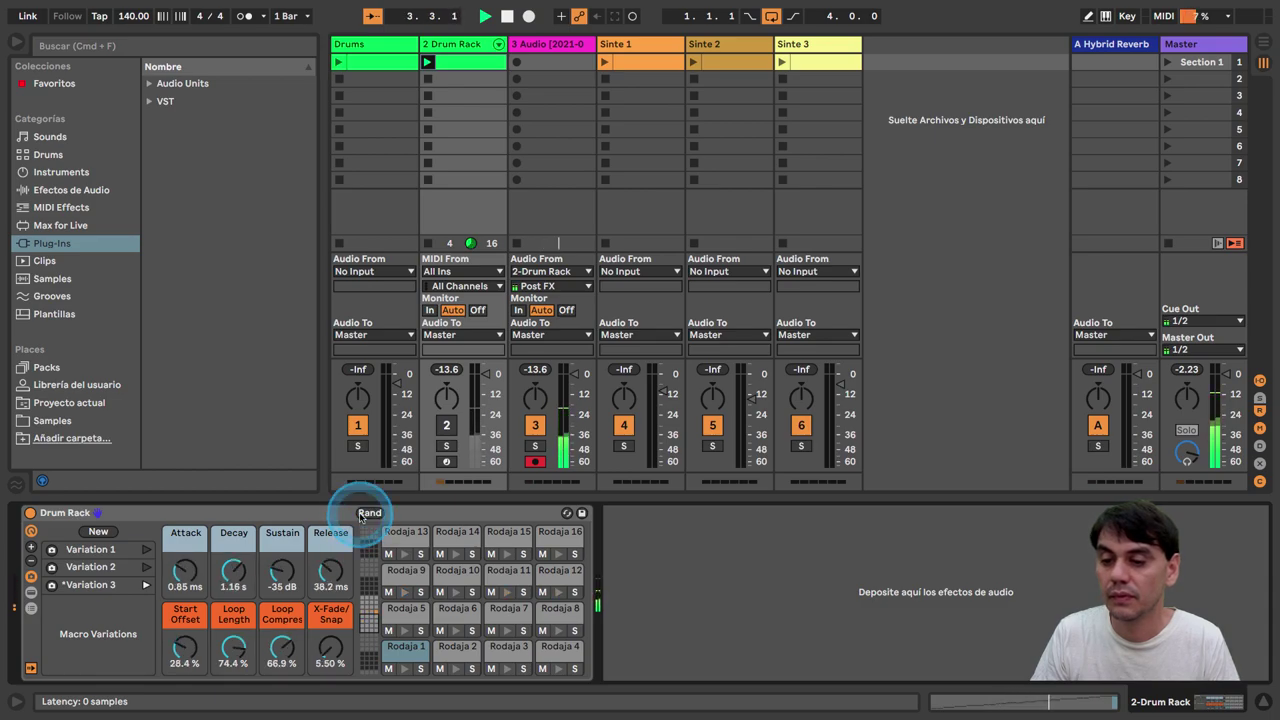
{"action": "left_click", "coordinate": [368, 513]}
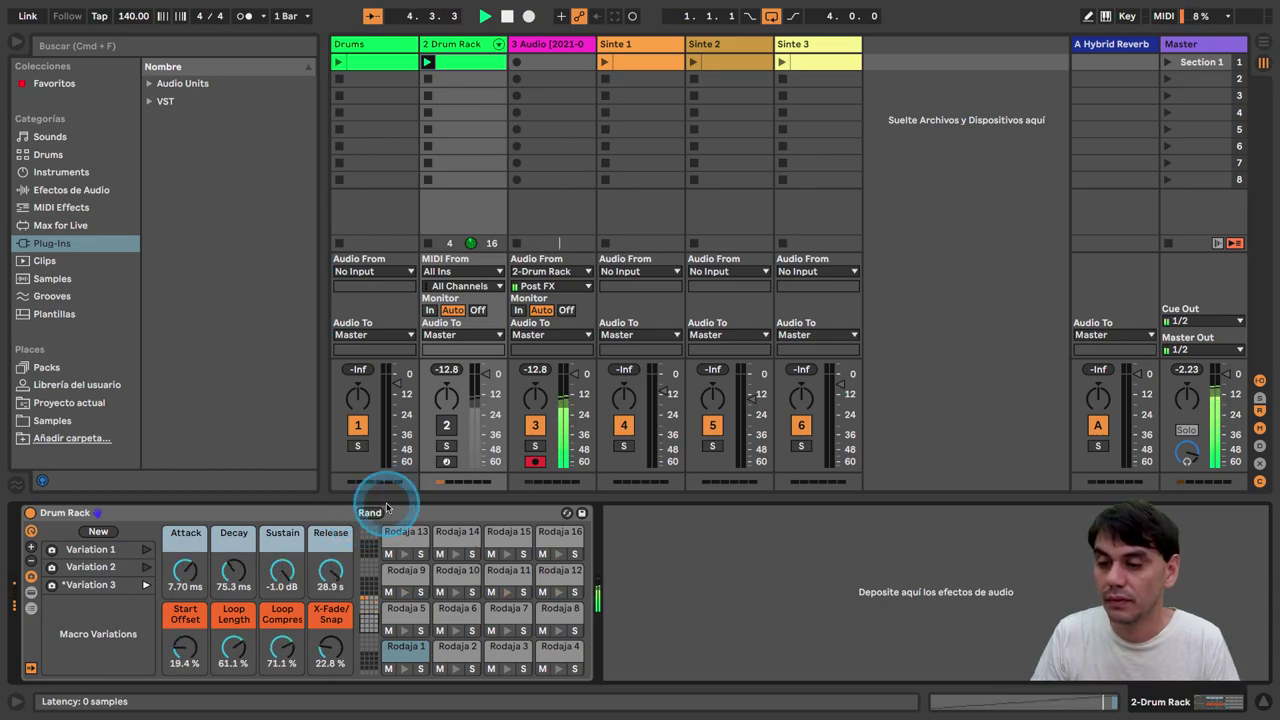
{"action": "left_click", "coordinate": [98, 532]}
Step: Audition the stored macro variations during playback by switching between Variations 1, 3 and 4, ending on Variation 1
{"action": "left_click", "coordinate": [145, 549]}
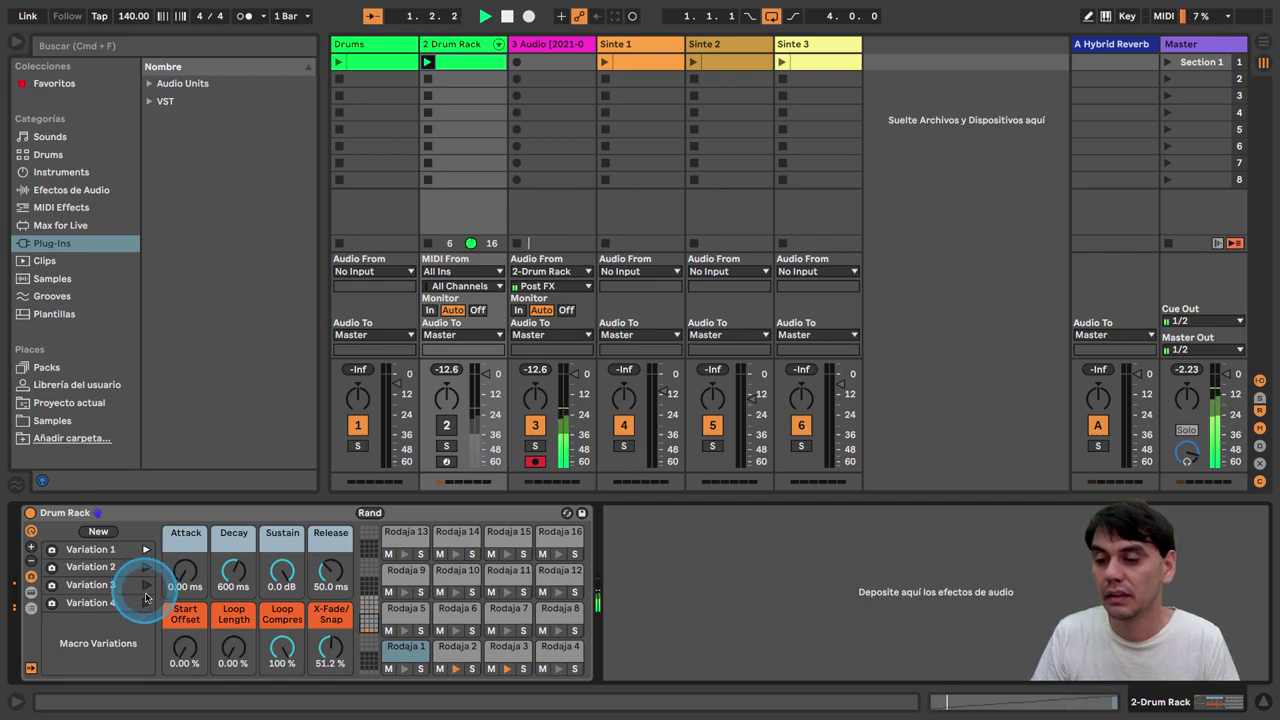
{"action": "left_click", "coordinate": [145, 585]}
{"action": "left_click", "coordinate": [145, 603]}
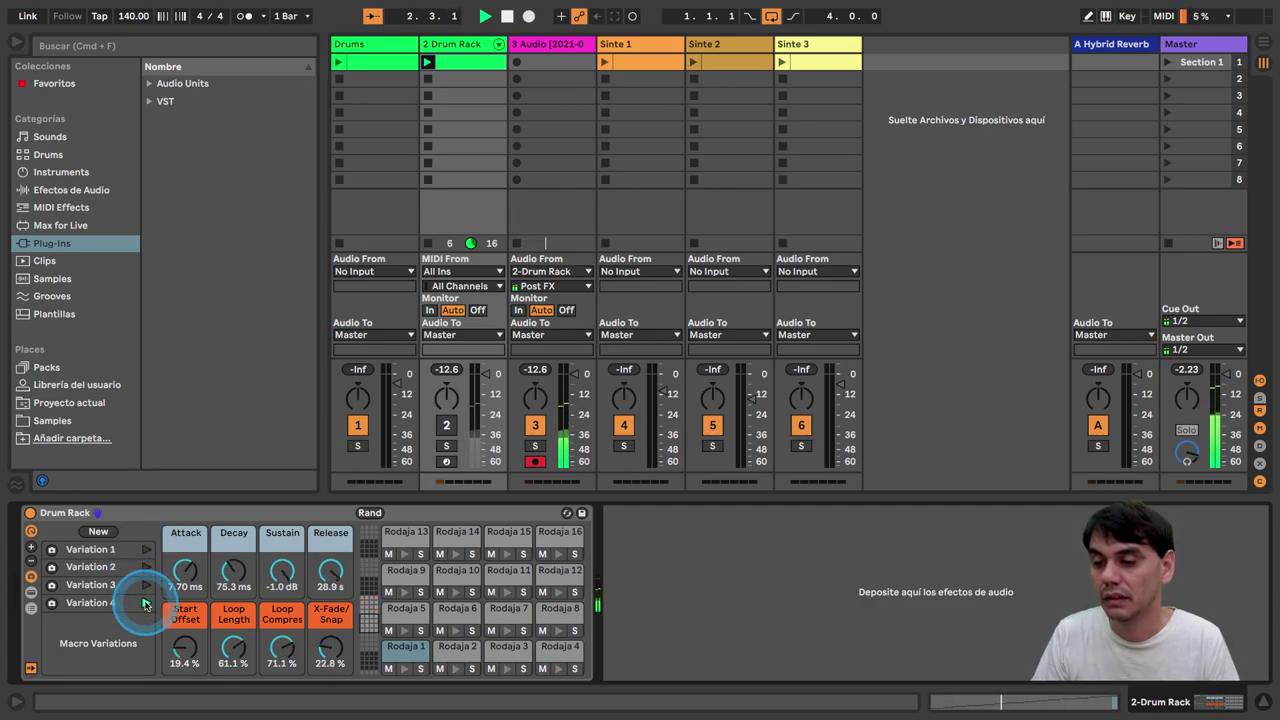
{"action": "left_click", "coordinate": [145, 549]}
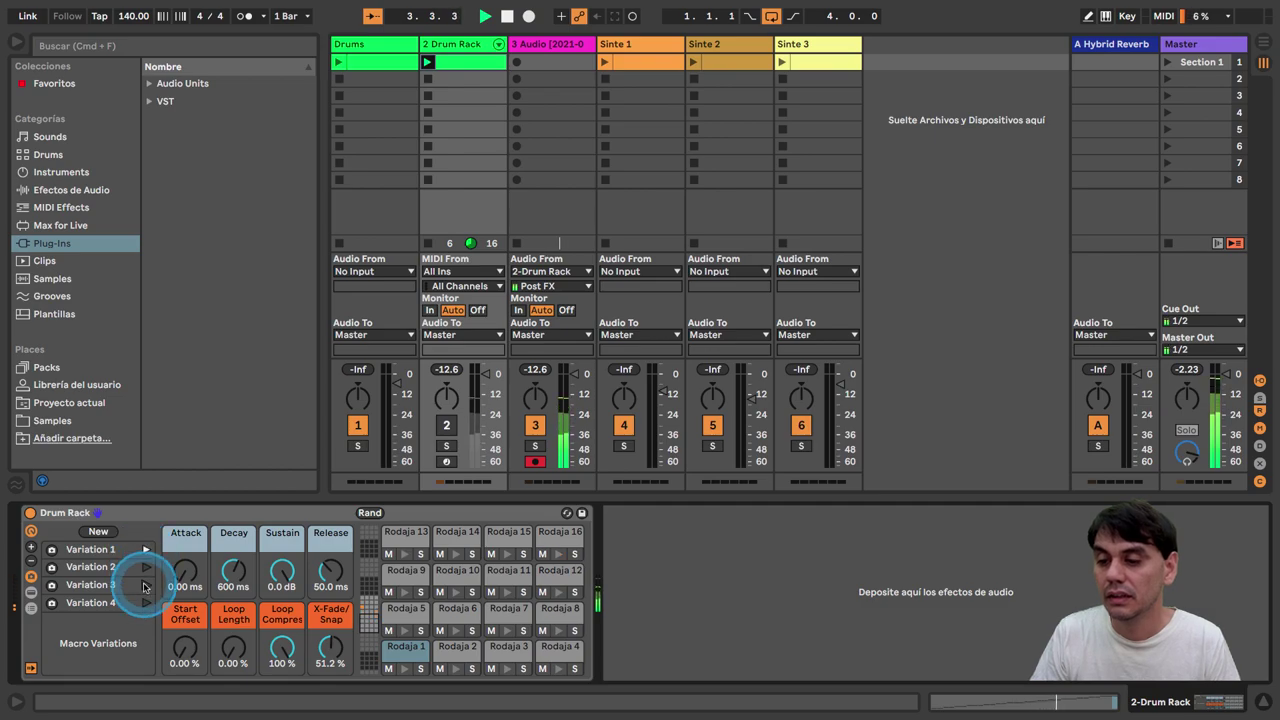
Step: Recall Variation 1 and prepare the arrangement for recording, with playback stopped and the playhead at bar 1
{"action": "left_click", "coordinate": [145, 549]}
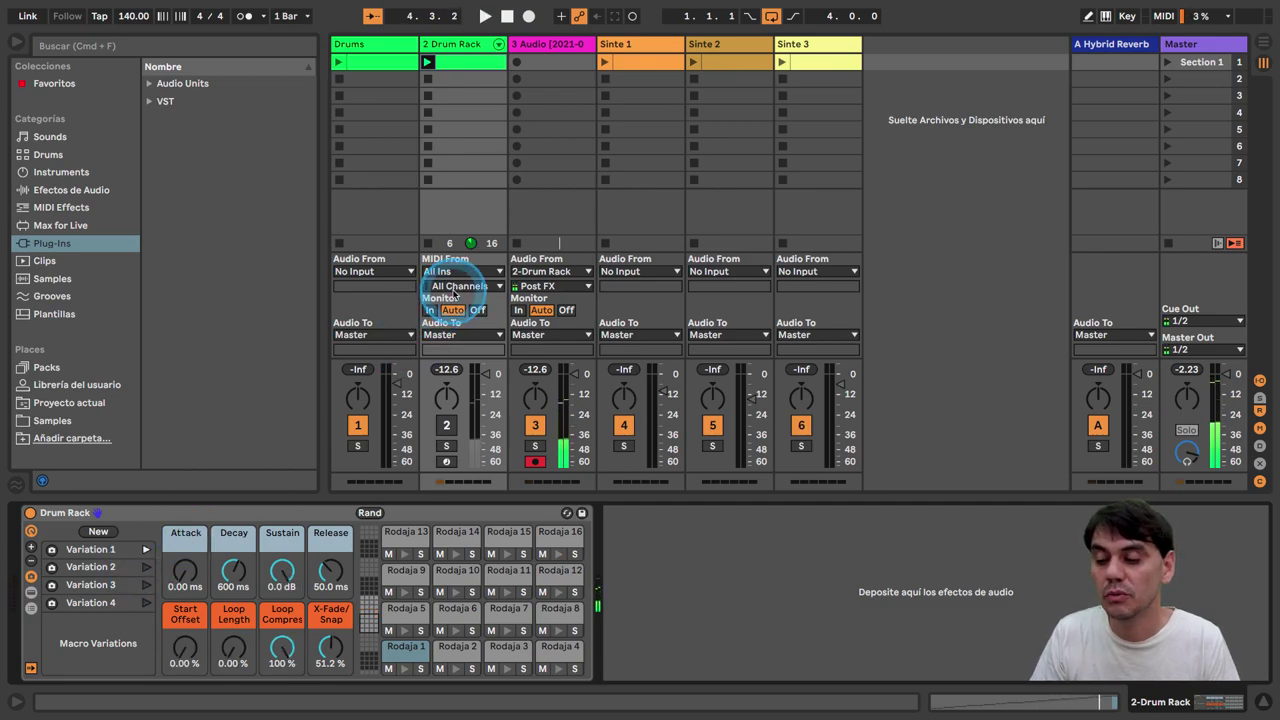
{"action": "key", "text": "Tab"}
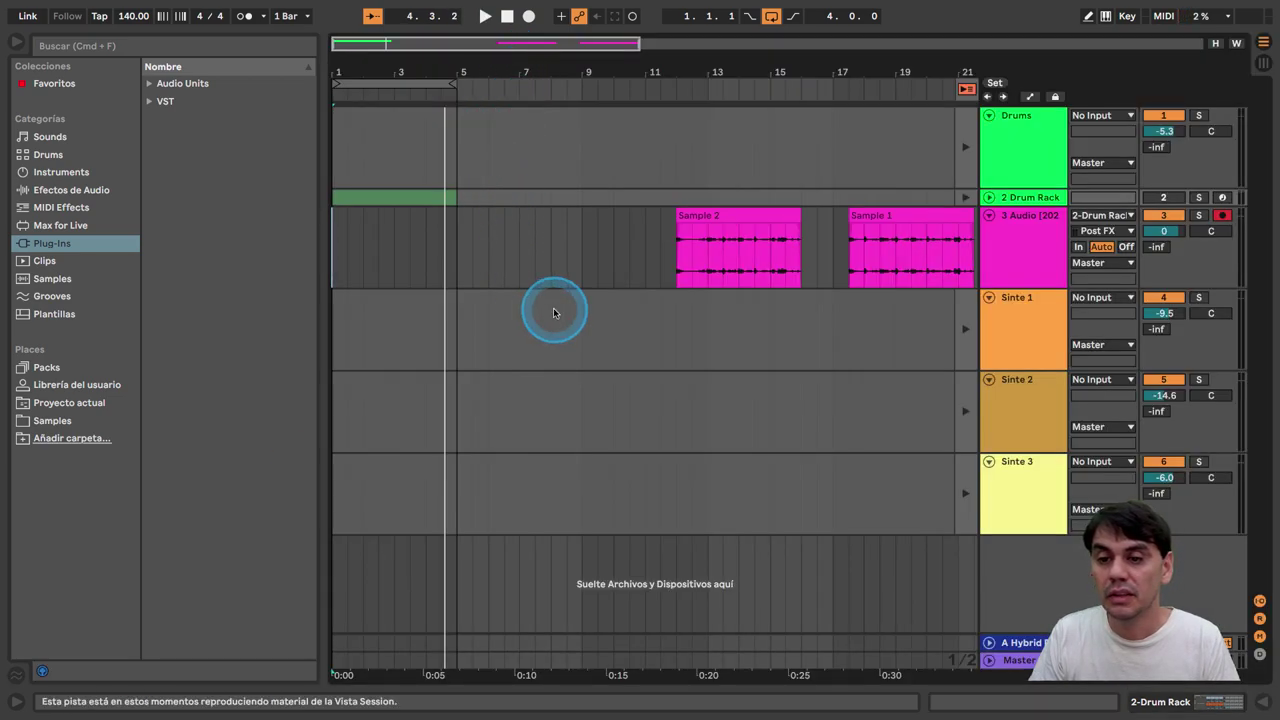
{"action": "left_click_drag", "start_coordinate": [403, 69], "coordinate": [406, 63]}
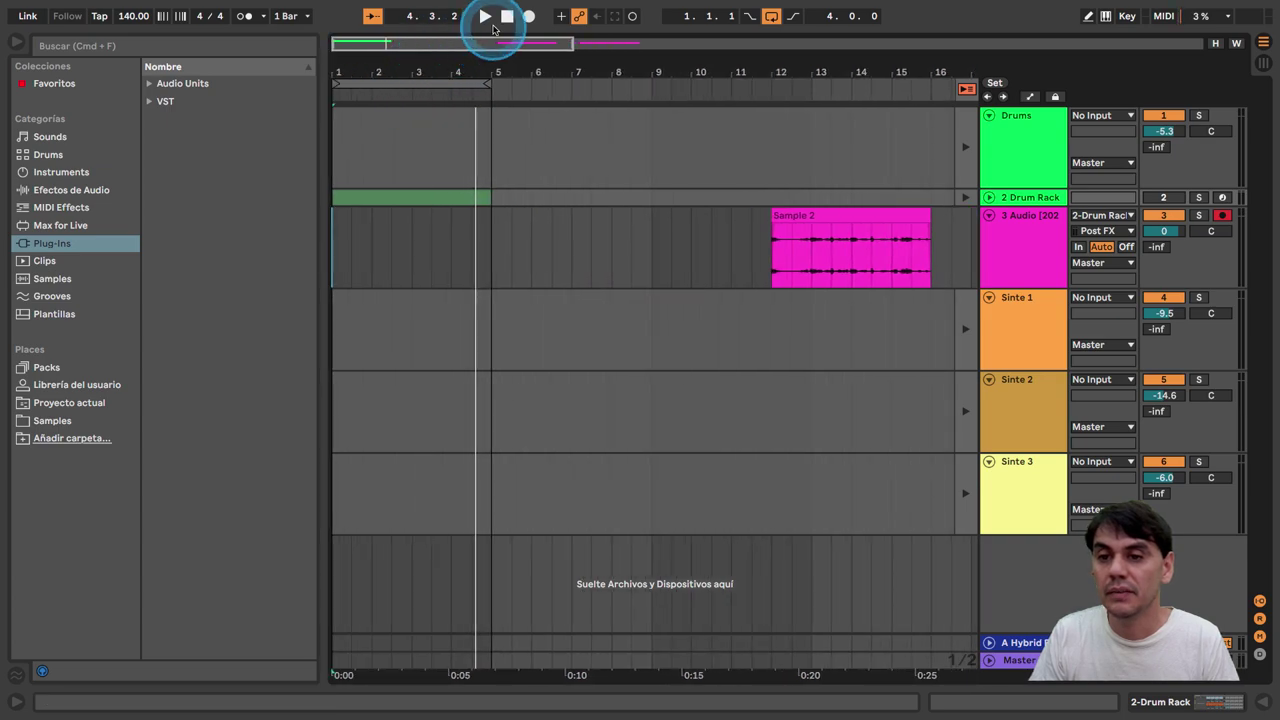
{"action": "left_click", "coordinate": [507, 16]}
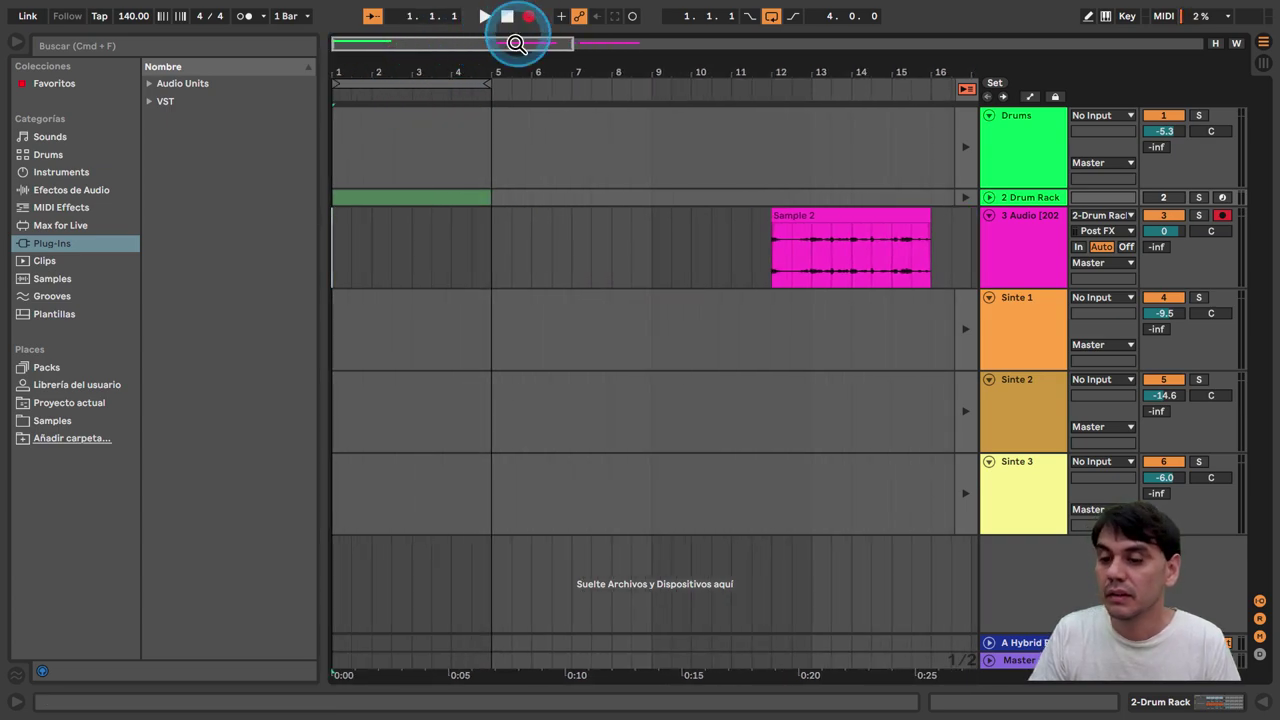
{"action": "key", "text": "Tab"}
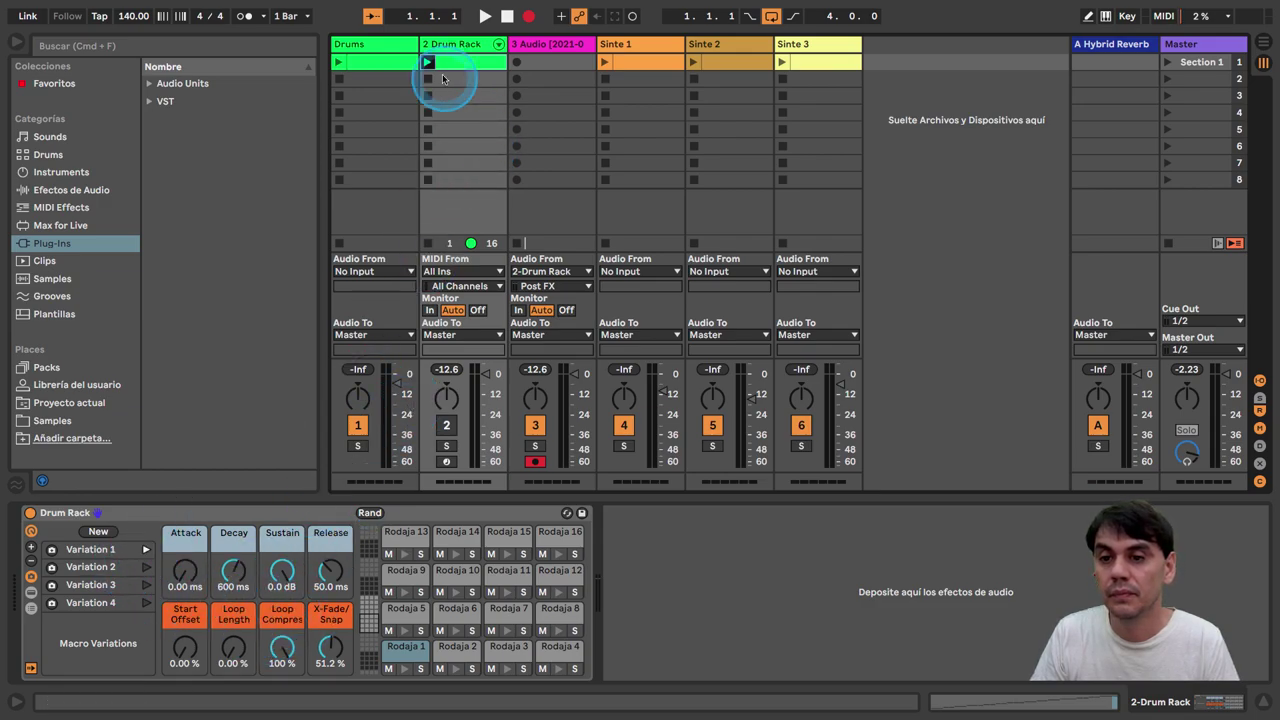
Step: Record looped takes of the Drum Rack onto the 3 Audio track while switching among Macro Variations 1 to 4
{"action": "left_click", "coordinate": [485, 16]}
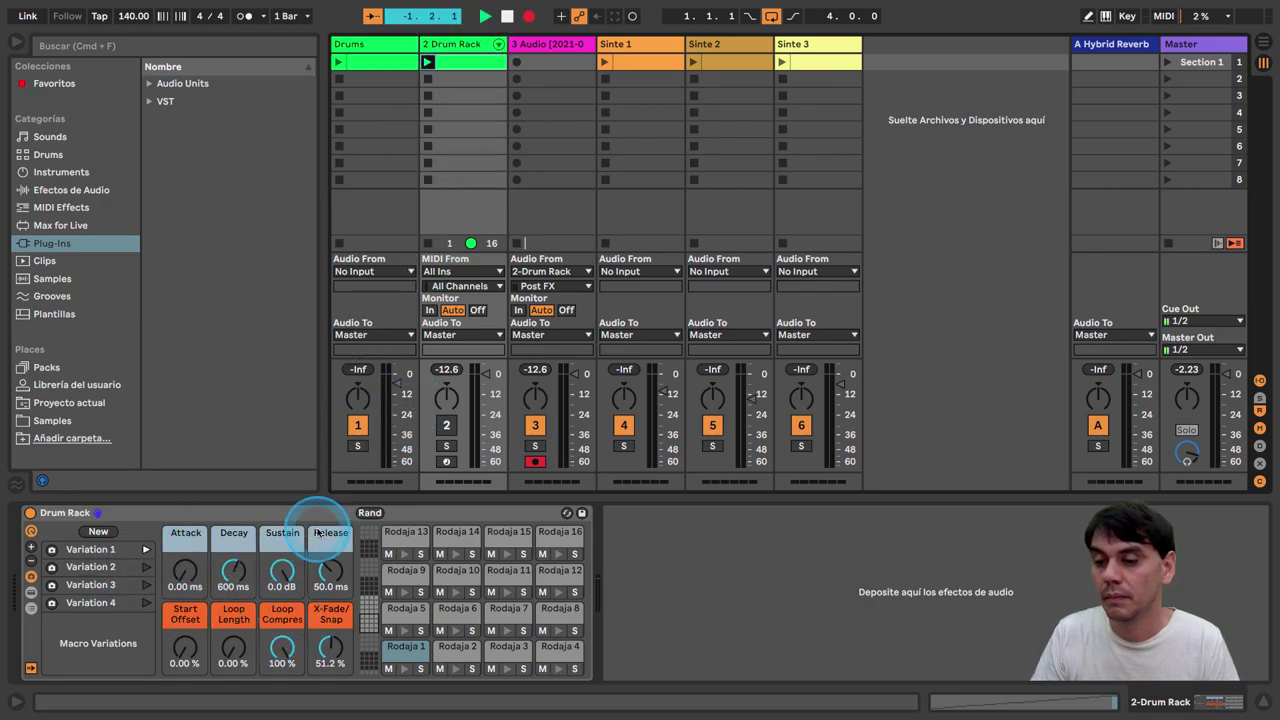
{"action": "left_click", "coordinate": [144, 605]}
{"action": "left_click", "coordinate": [146, 550]}
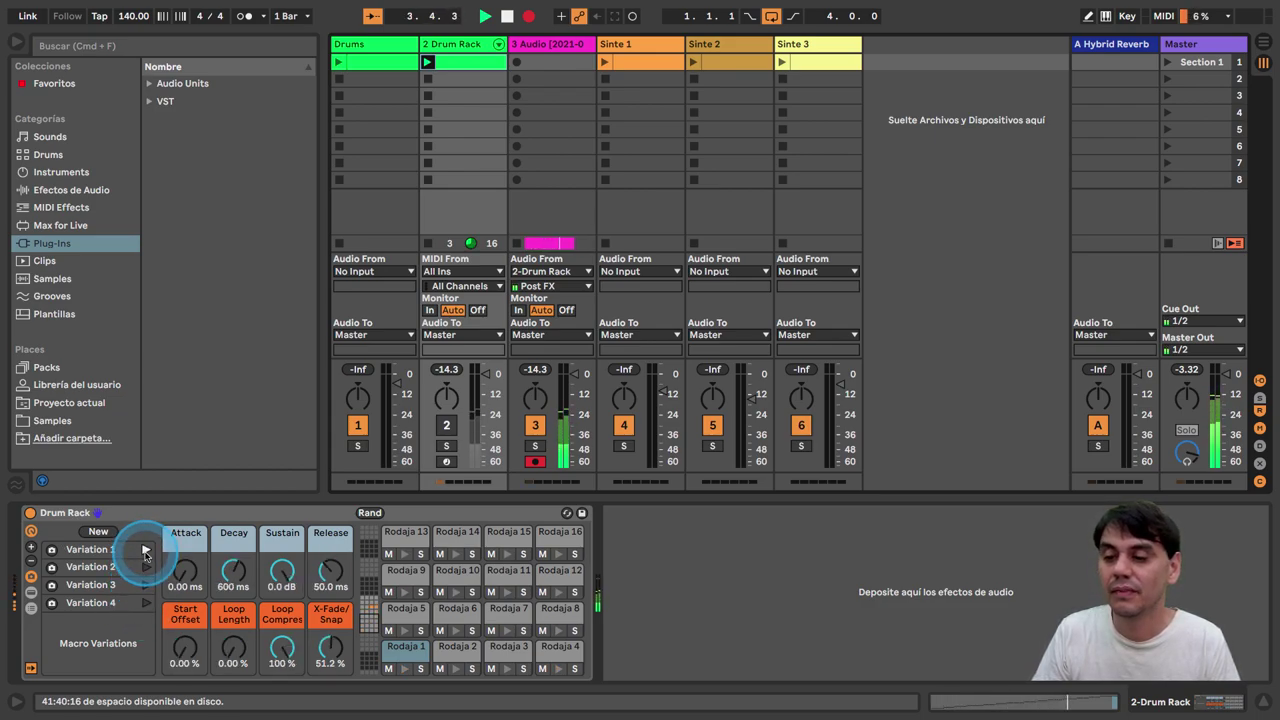
{"action": "left_click", "coordinate": [145, 567]}
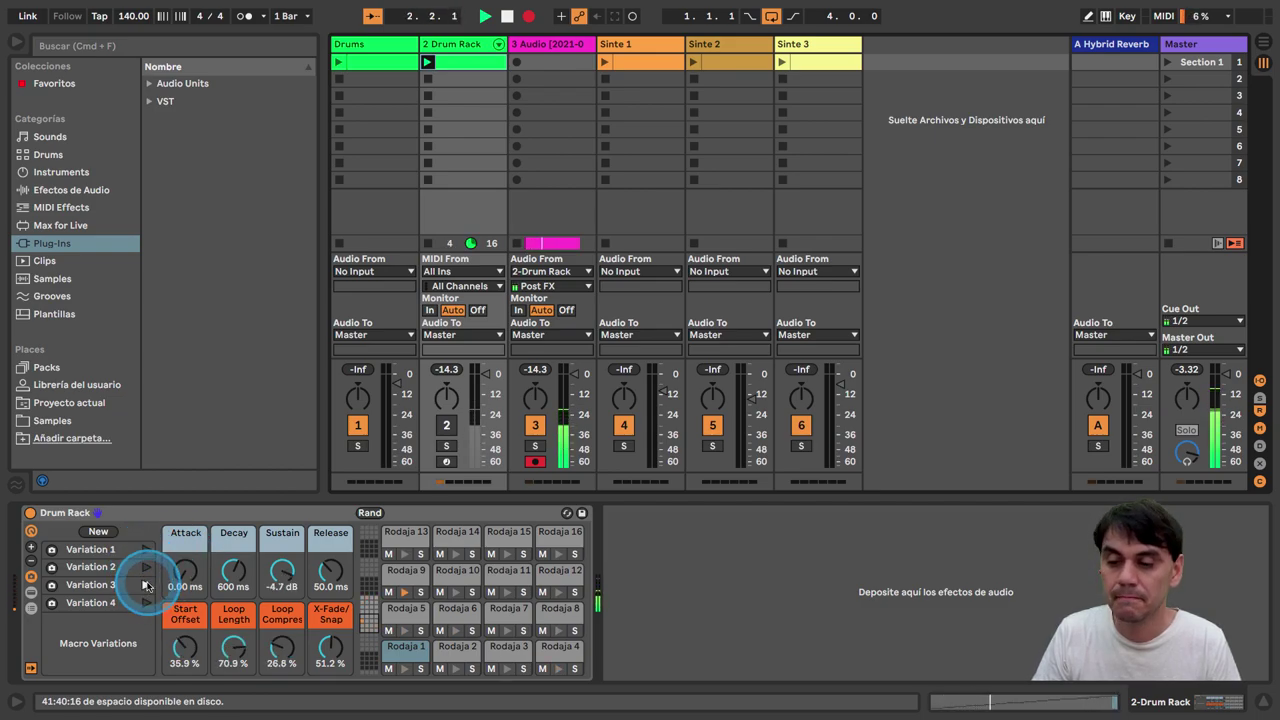
{"action": "left_click", "coordinate": [145, 585]}
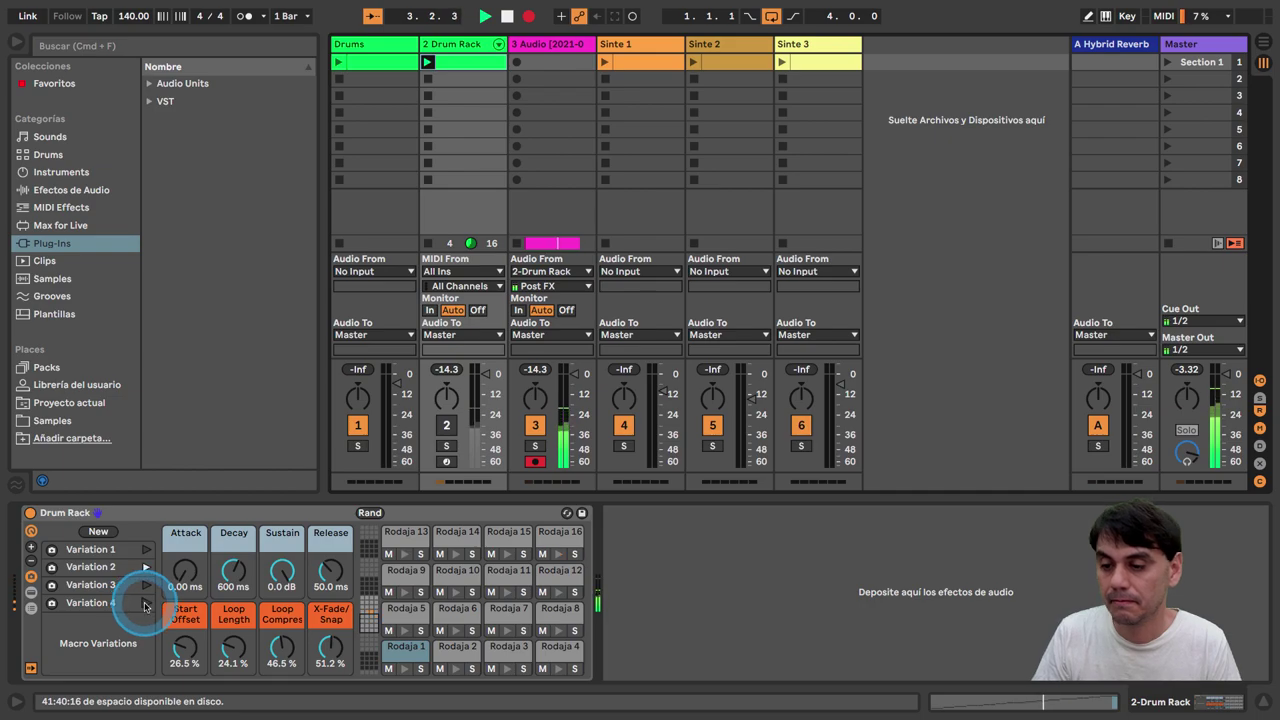
{"action": "left_click", "coordinate": [145, 604]}
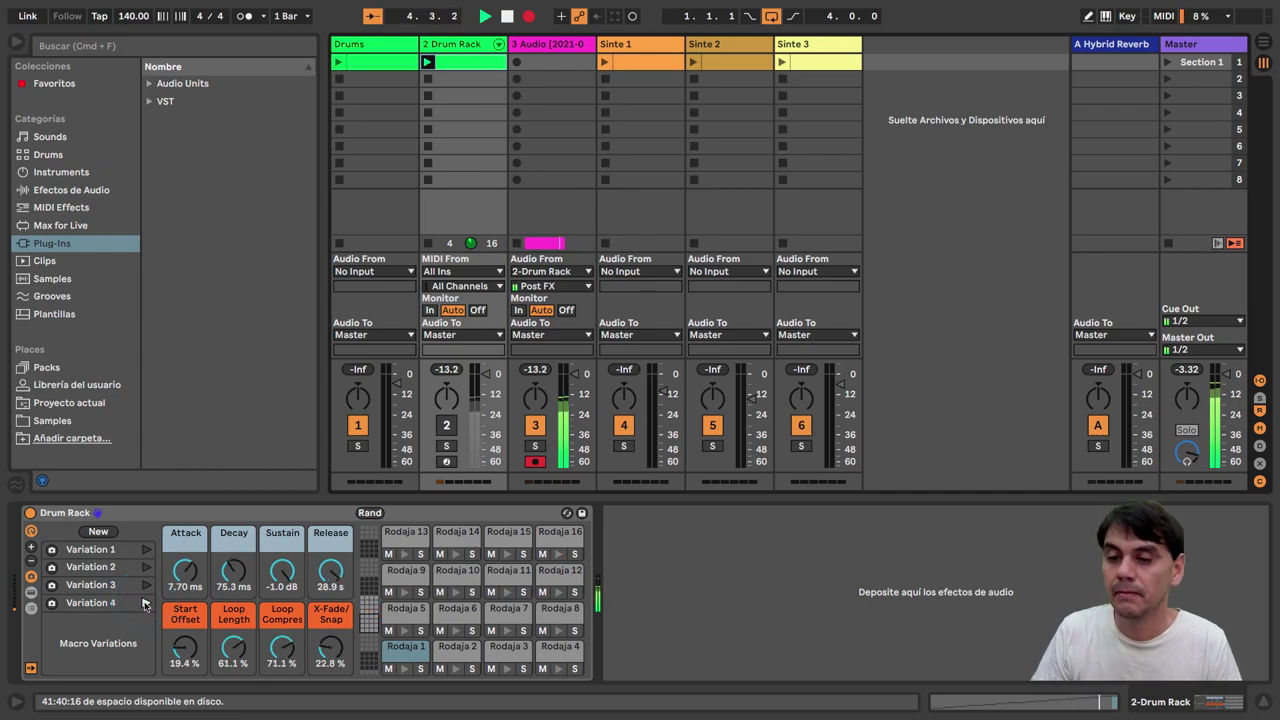
Step: In the arrangement's take lanes, comp the first half of each of bars 1 to 4 from the first take over take 4
{"action": "key", "text": "Tab"}
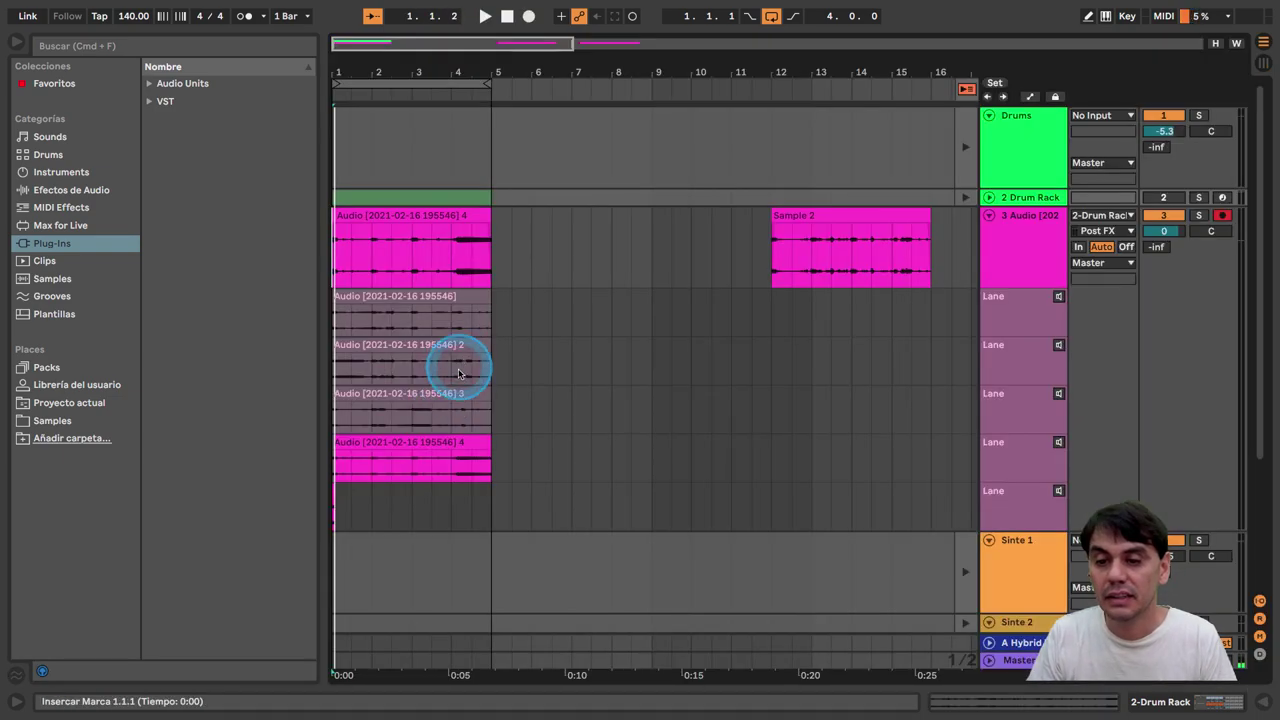
{"action": "left_click_drag", "start_coordinate": [393, 85], "coordinate": [360, 62]}
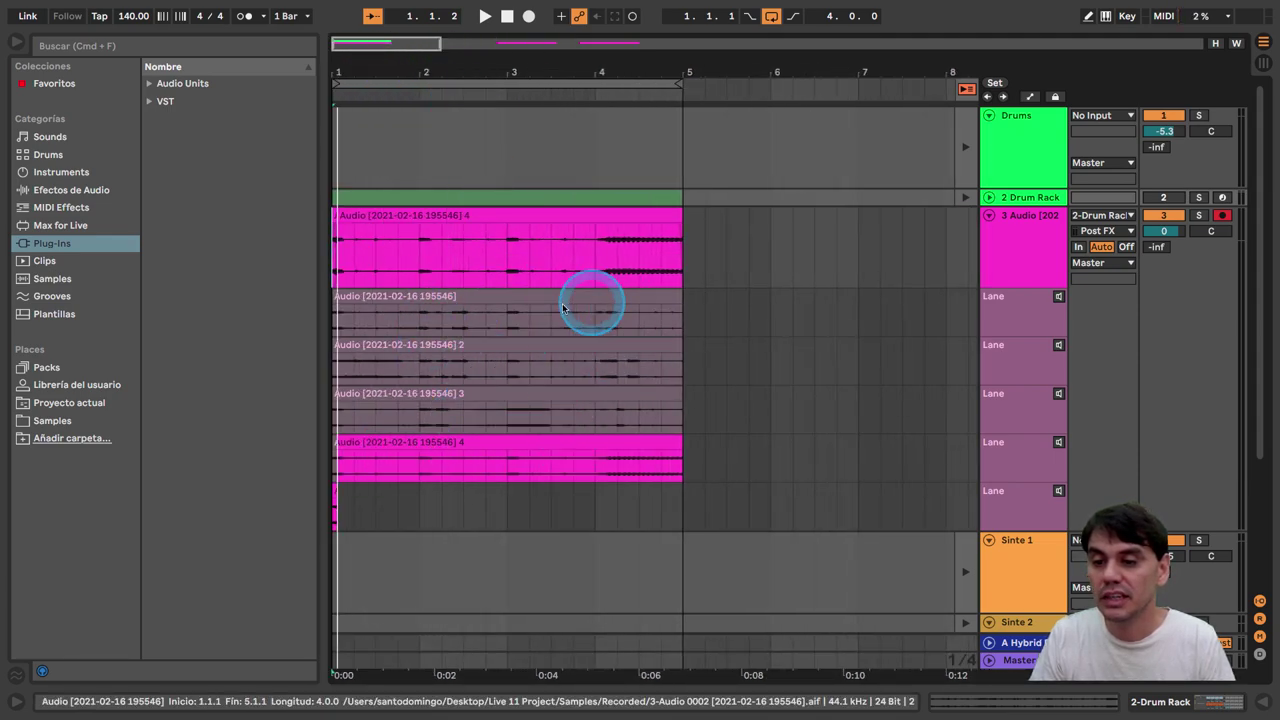
{"action": "left_click_drag", "start_coordinate": [343, 320], "coordinate": [631, 316]}
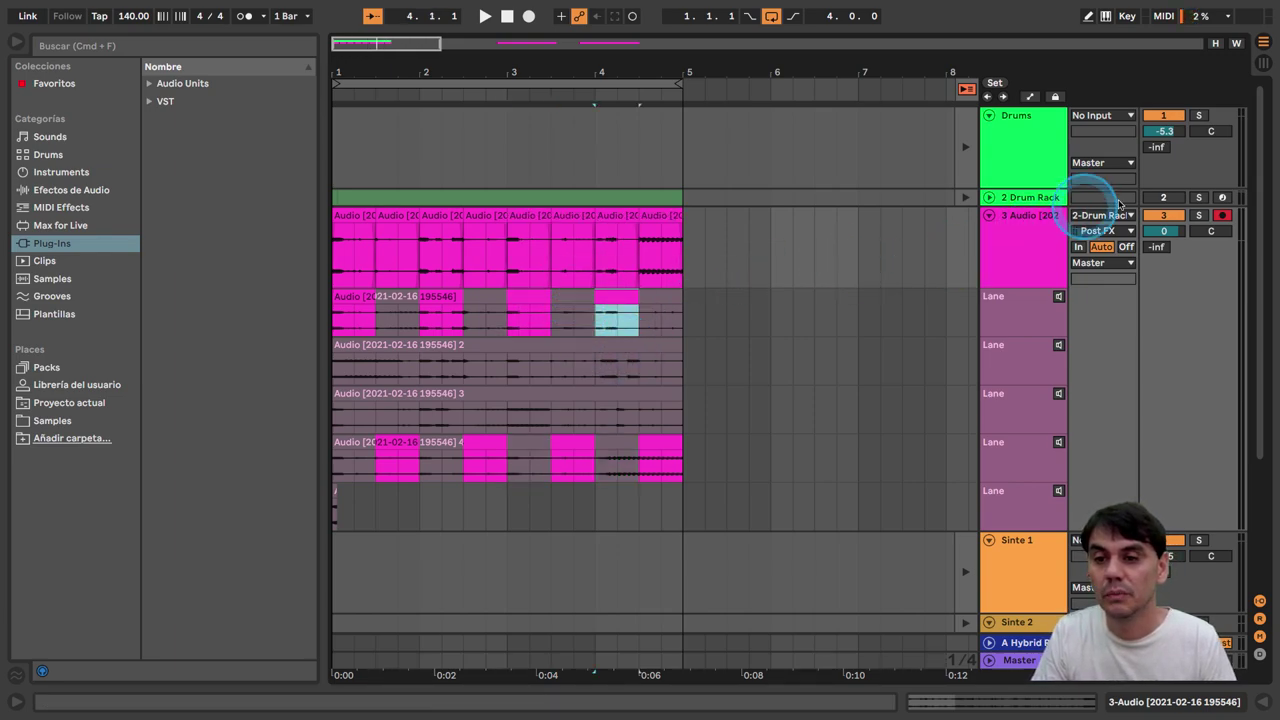
Step: During arrangement playback, comp one-beat segments from take 3 at 4.4.1, the first take at 1.4.1 and take 3 at 2.1.1
{"action": "key", "text": "Tab"}
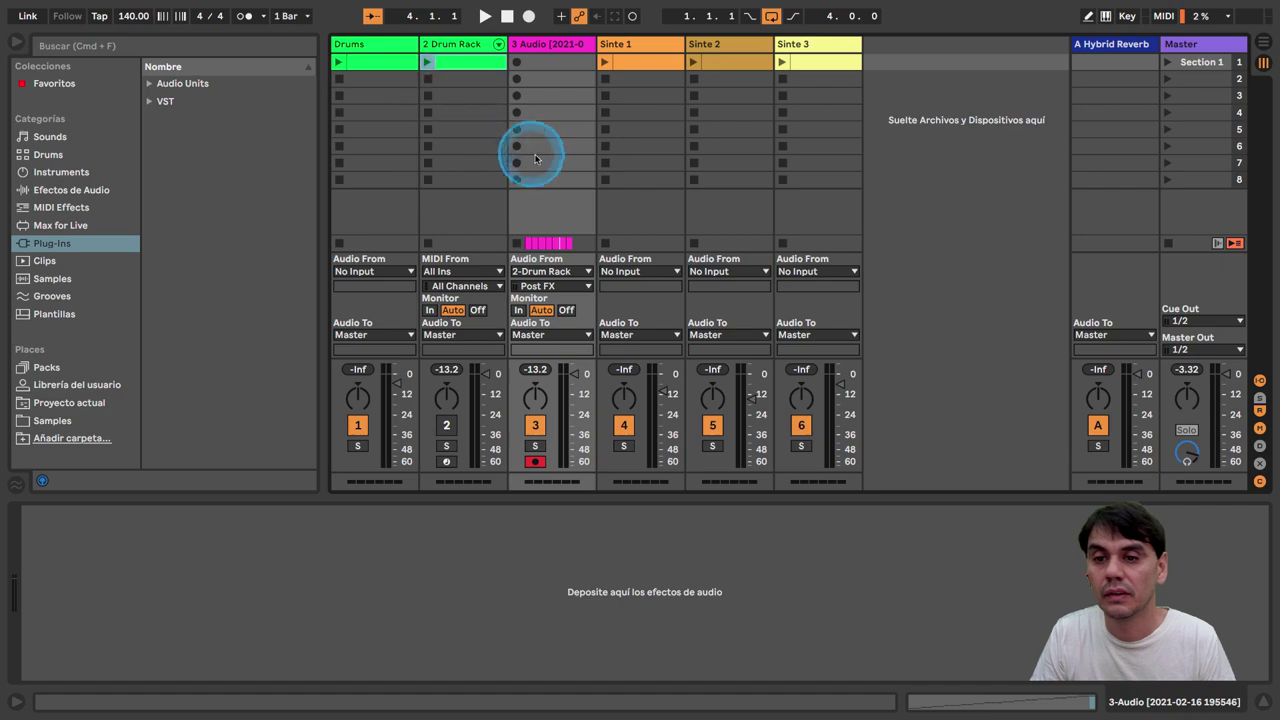
{"action": "key", "text": "Tab"}
{"action": "left_click", "coordinate": [486, 19]}
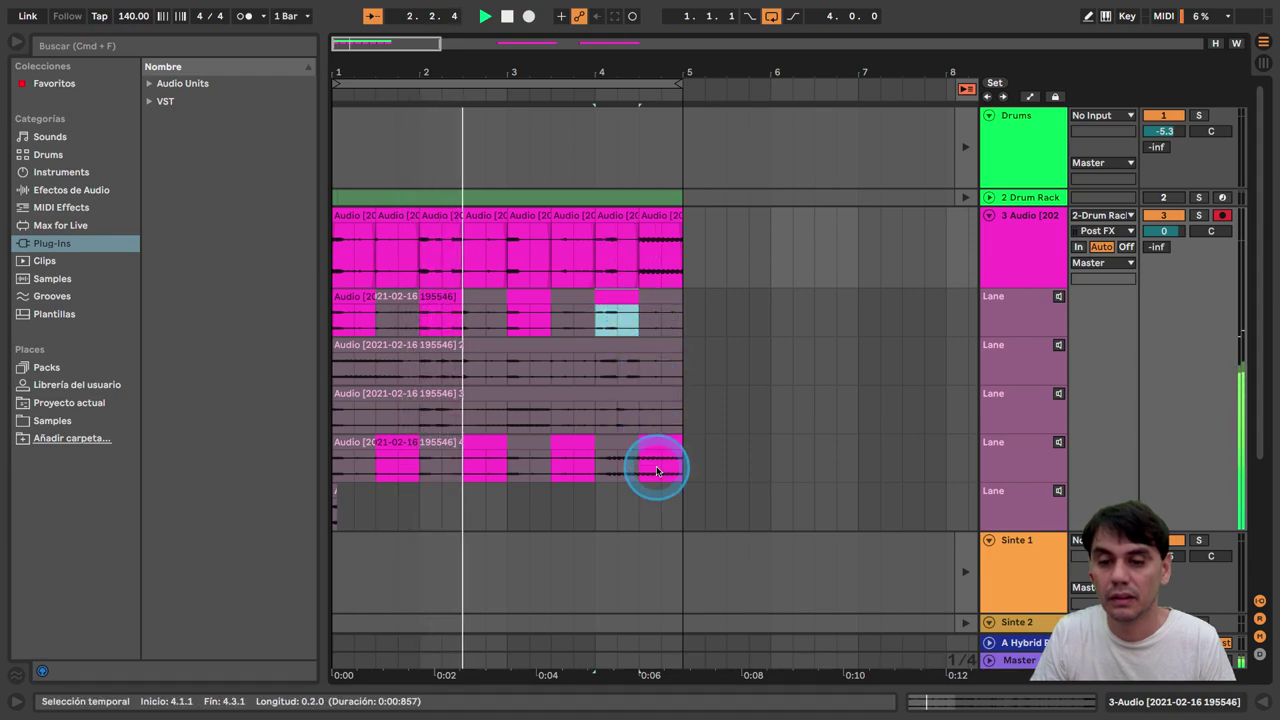
{"action": "left_click", "coordinate": [662, 424]}
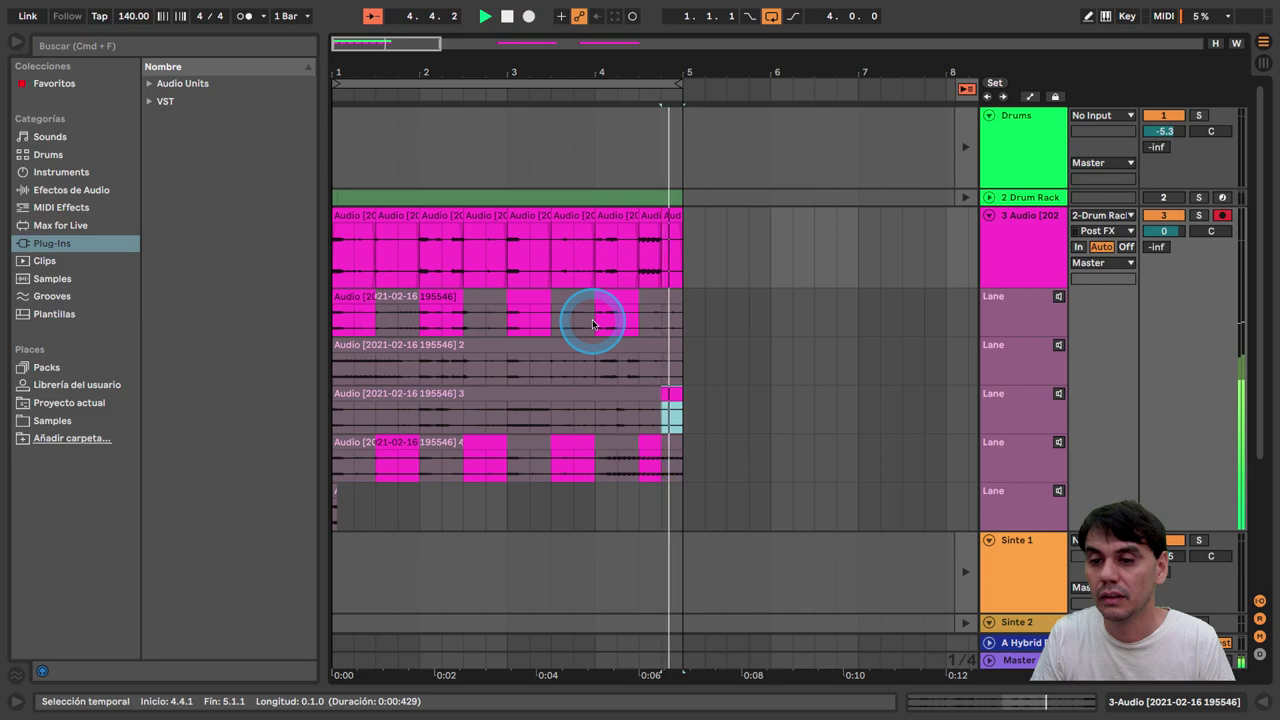
{"action": "left_click", "coordinate": [404, 322]}
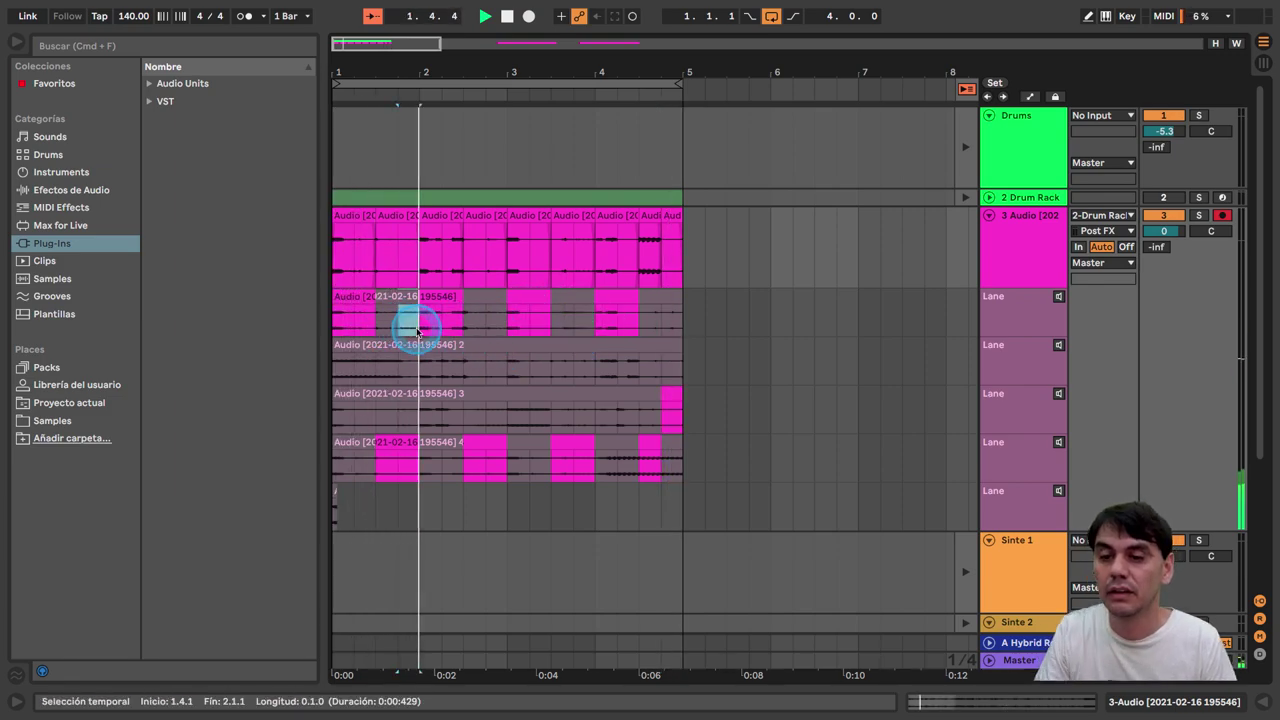
{"action": "left_click", "coordinate": [436, 420]}
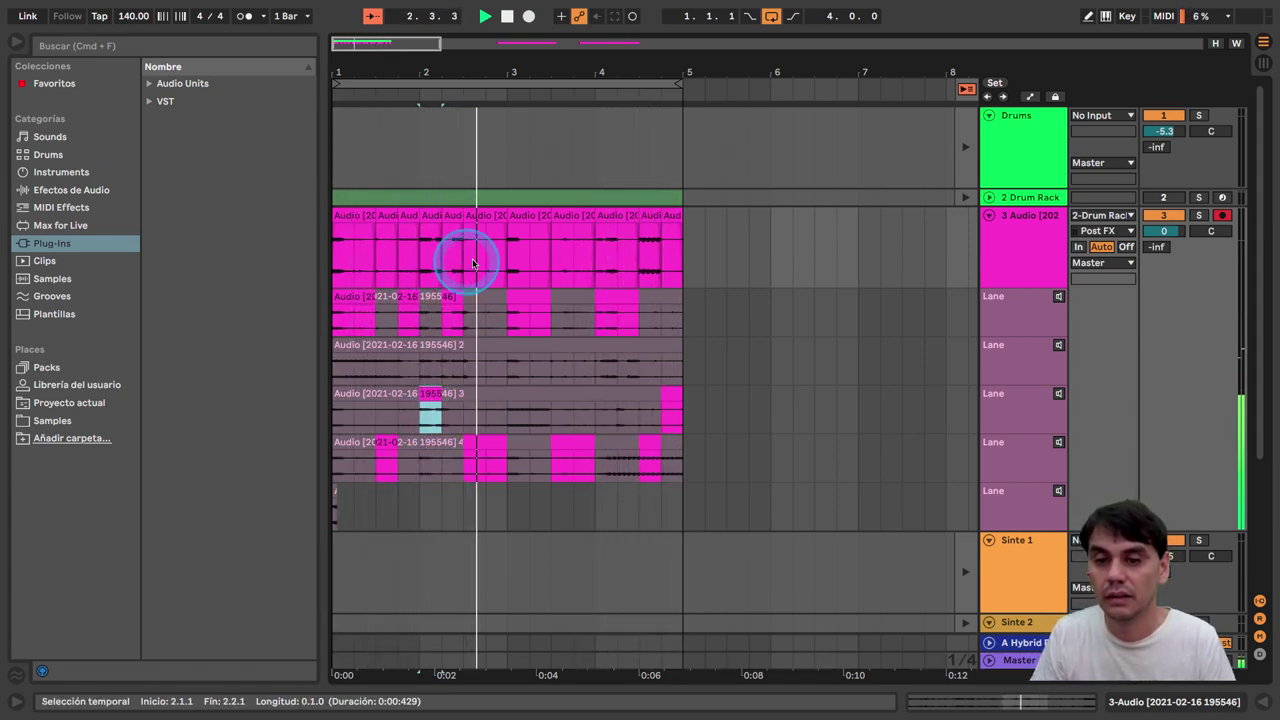
Step: Comp a short first-take segment from 4.3.3 to 4.4.1 and a take 3 segment from 3.2.1 to 3.3.1
{"action": "left_click_drag", "start_coordinate": [634, 86], "coordinate": [641, 78]}
{"action": "mouse_move", "coordinate": [655, 320]}
{"action": "left_mouse_down"}
{"action": "mouse_move", "coordinate": [657, 343]}
{"action": "mouse_move", "coordinate": [663, 320]}
{"action": "mouse_move", "coordinate": [673, 325]}
{"action": "left_mouse_up"}
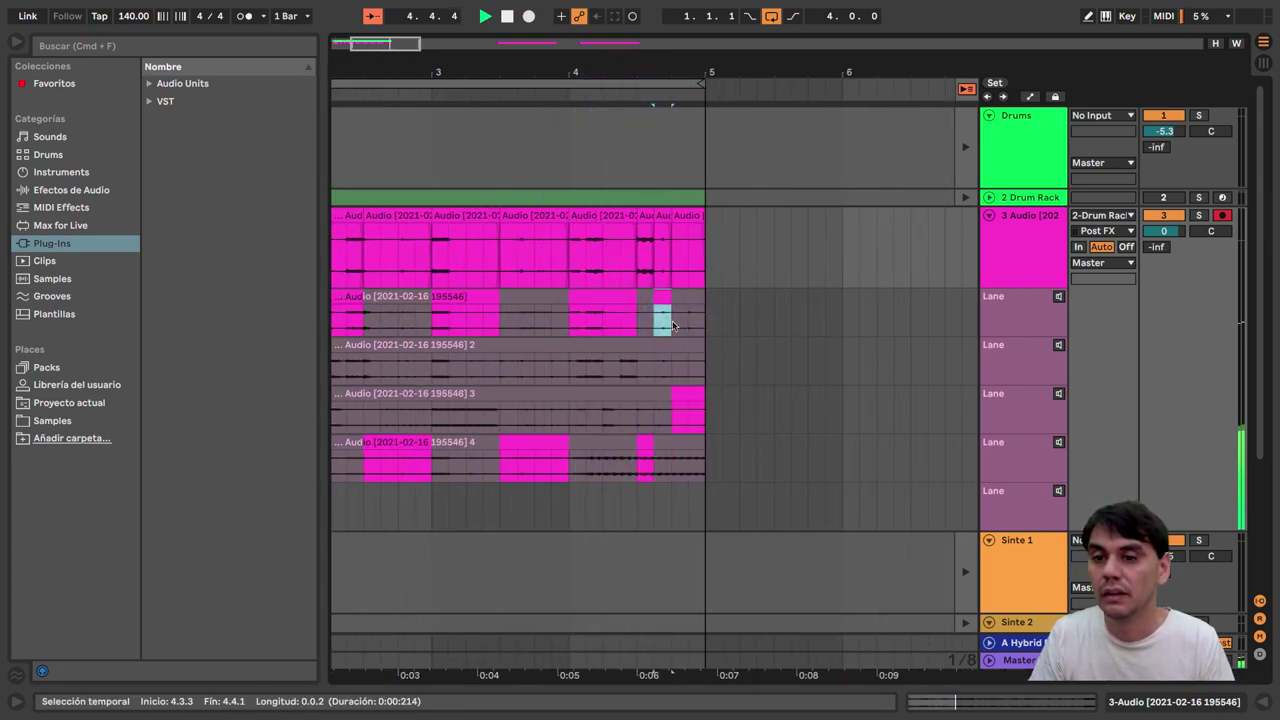
{"action": "left_click_drag", "start_coordinate": [477, 97], "coordinate": [560, 134]}
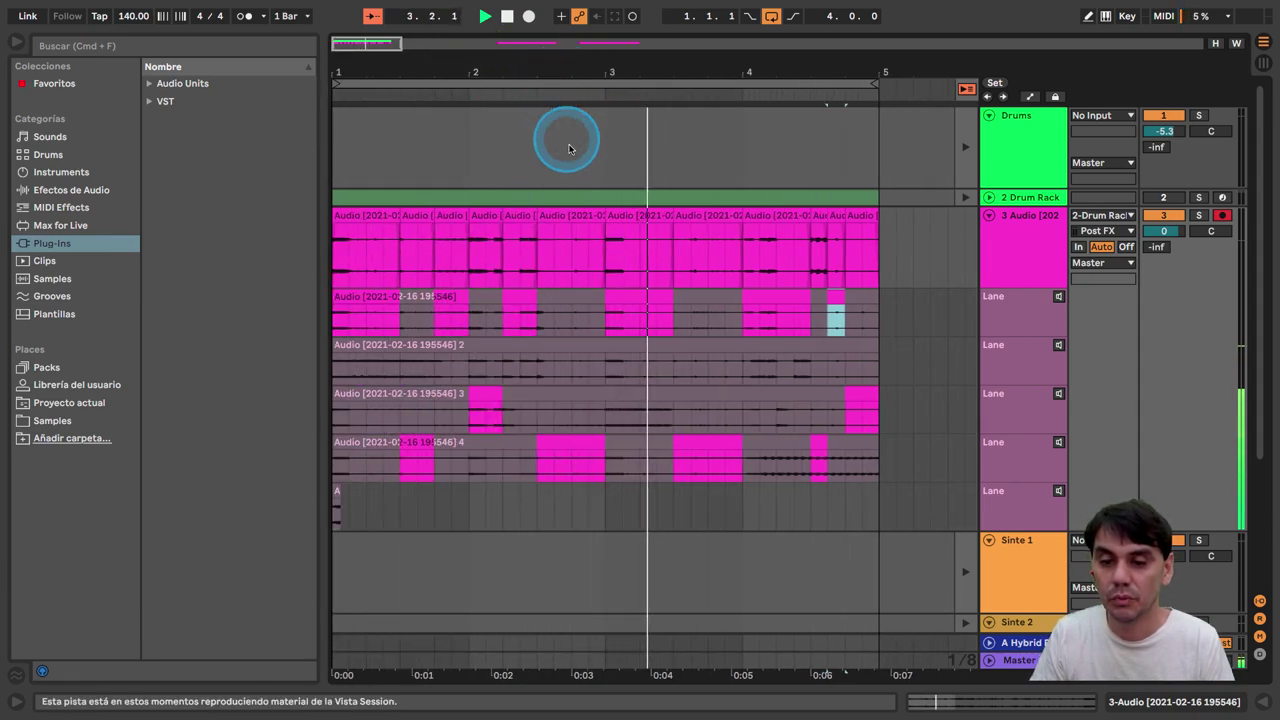
{"action": "left_click_drag", "start_coordinate": [629, 386], "coordinate": [669, 421]}
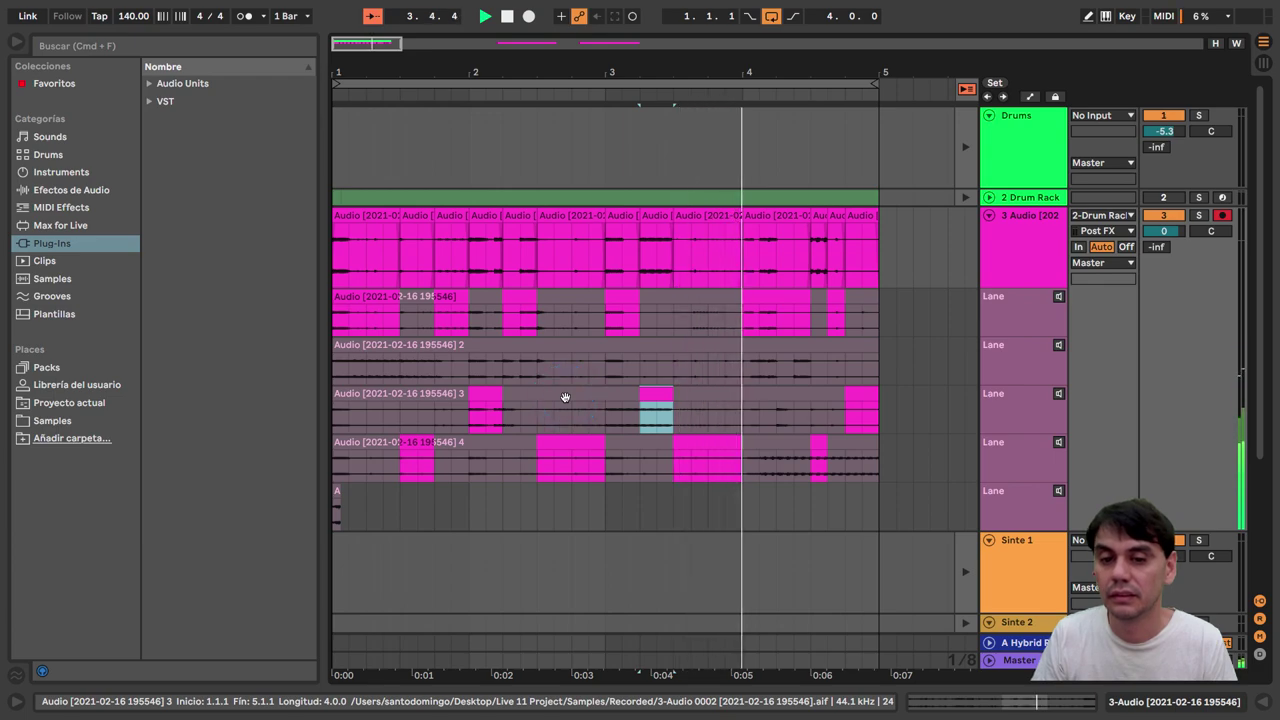
{"action": "key", "text": "space"}
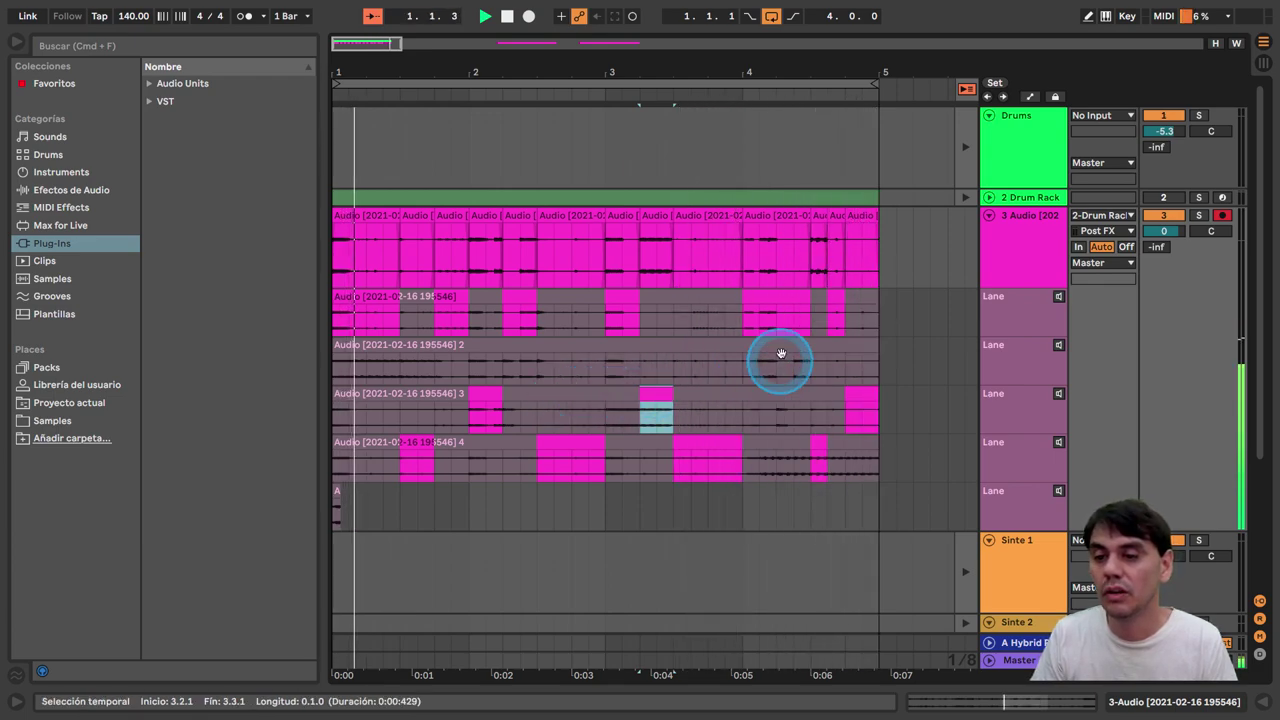
Step: Select all comped segments across bars 1 to 4 on the 3 Audio track and consolidate them into one clip
{"action": "left_click", "coordinate": [360, 220]}
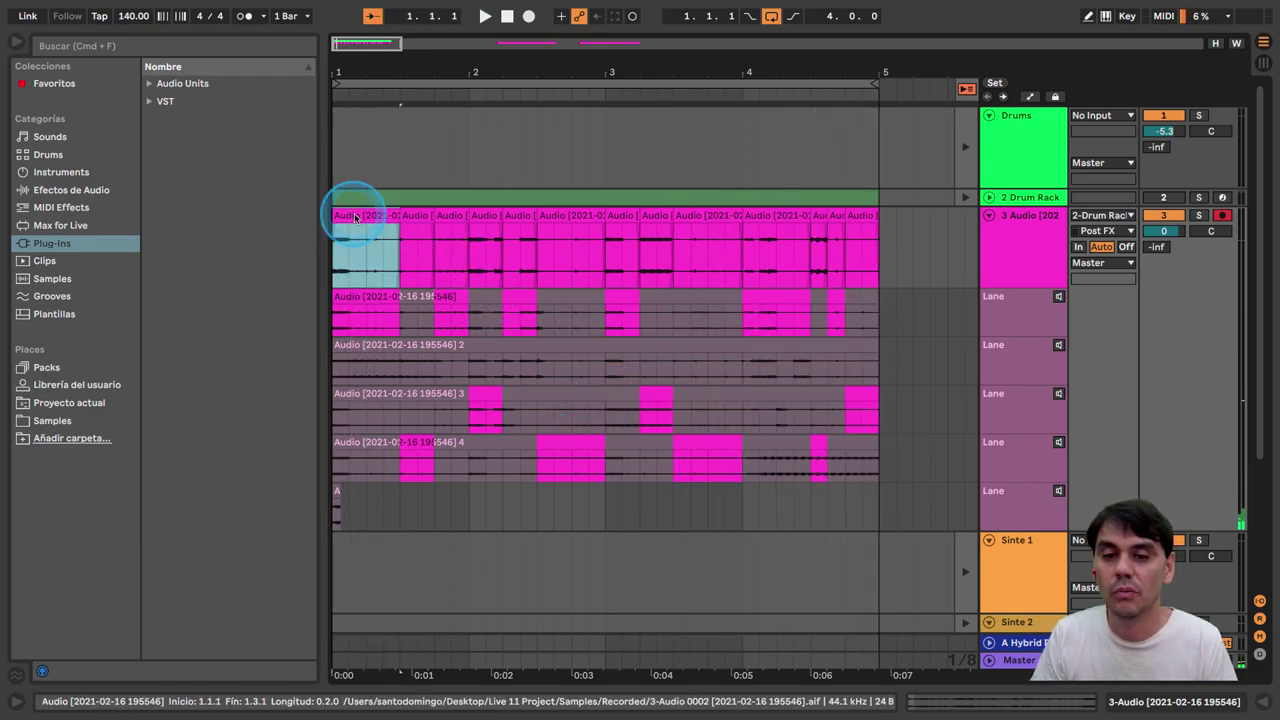
{"action": "left_click", "coordinate": [856, 218], "text": "shift"}
{"action": "right_click", "coordinate": [856, 218]}
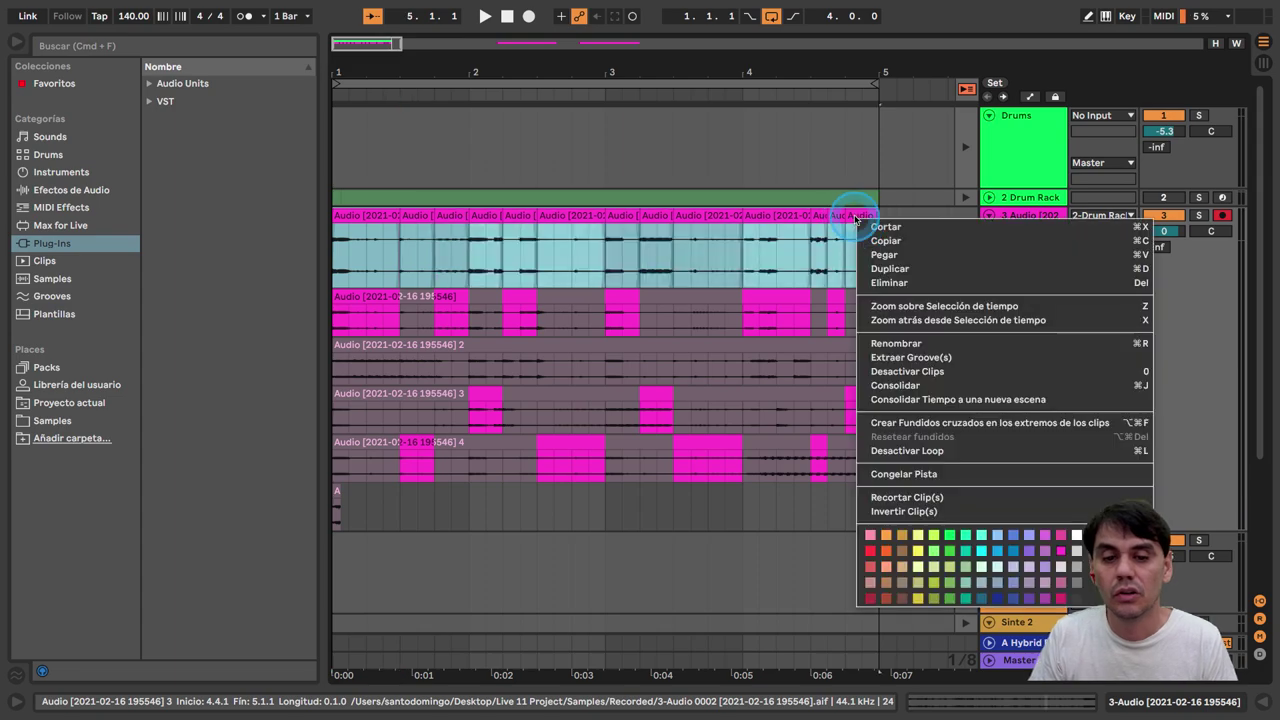
{"action": "left_click", "coordinate": [878, 386]}
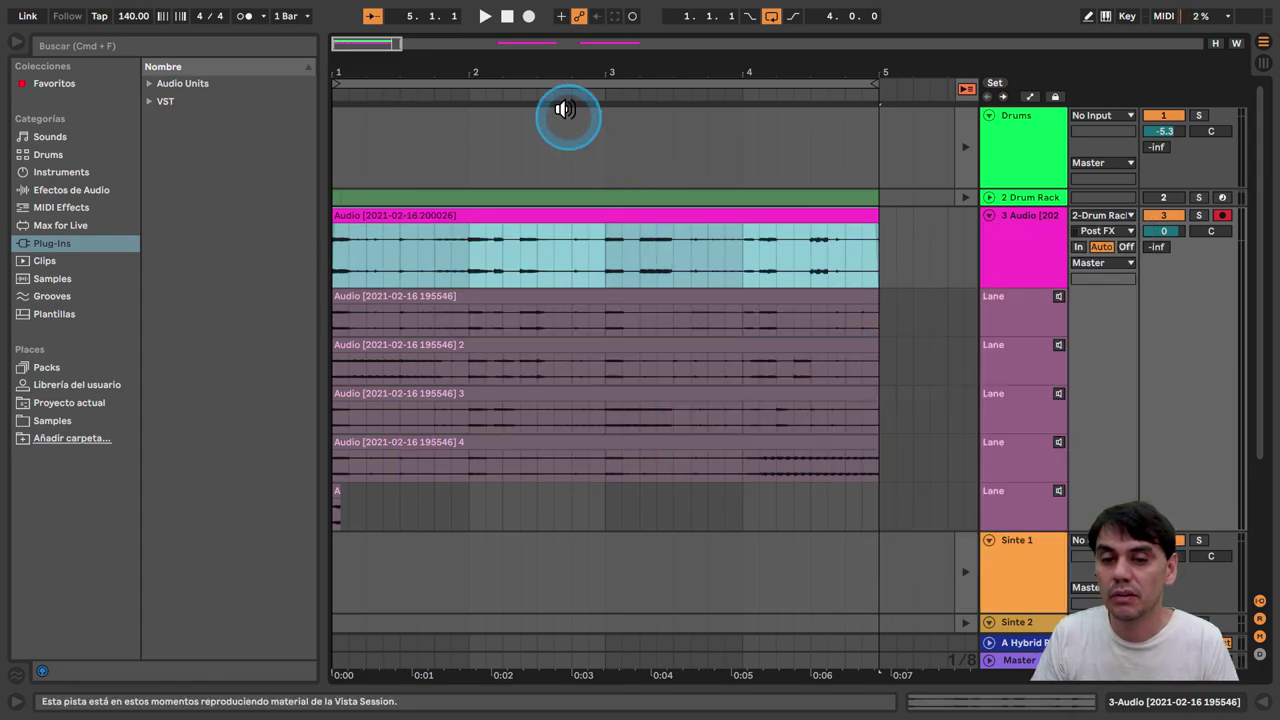
Step: Copy the consolidated clip to bar 7 on the same track and rename the copy Sample 3
{"action": "left_click_drag", "start_coordinate": [528, 71], "coordinate": [386, 108]}
{"action": "left_click_drag", "start_coordinate": [371, 214], "coordinate": [686, 252]}
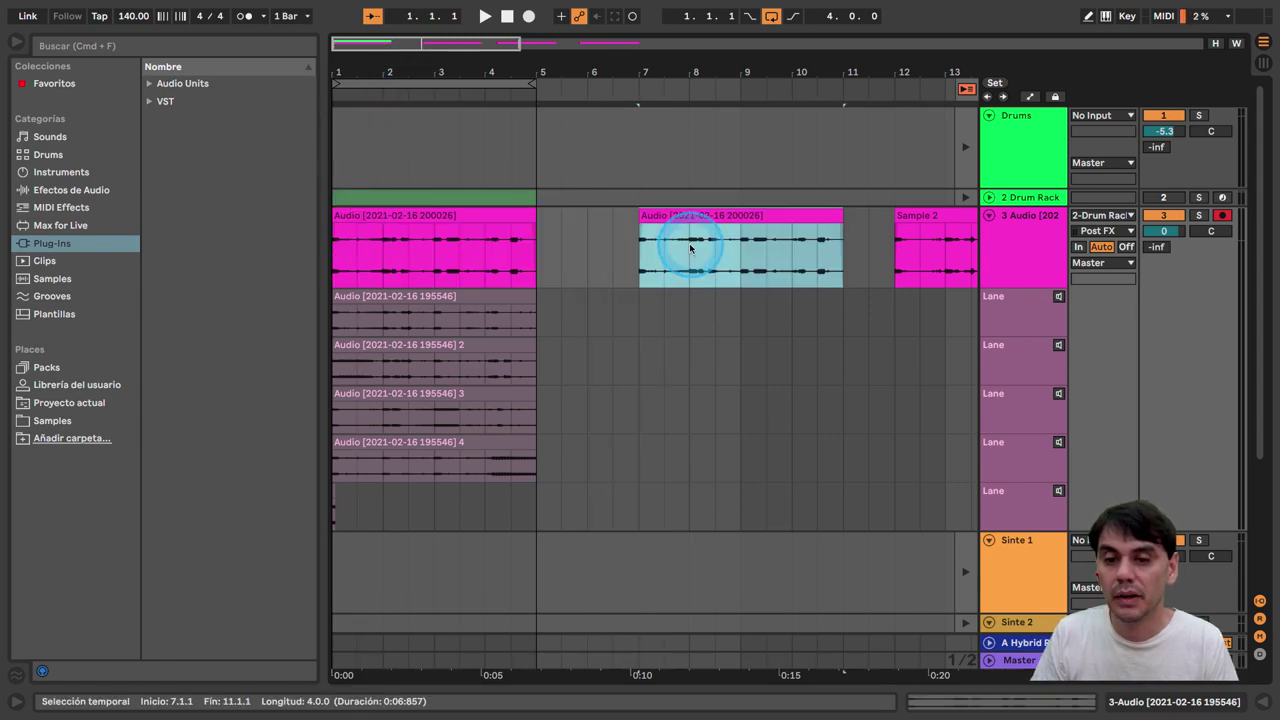
{"action": "right_click", "coordinate": [692, 217]}
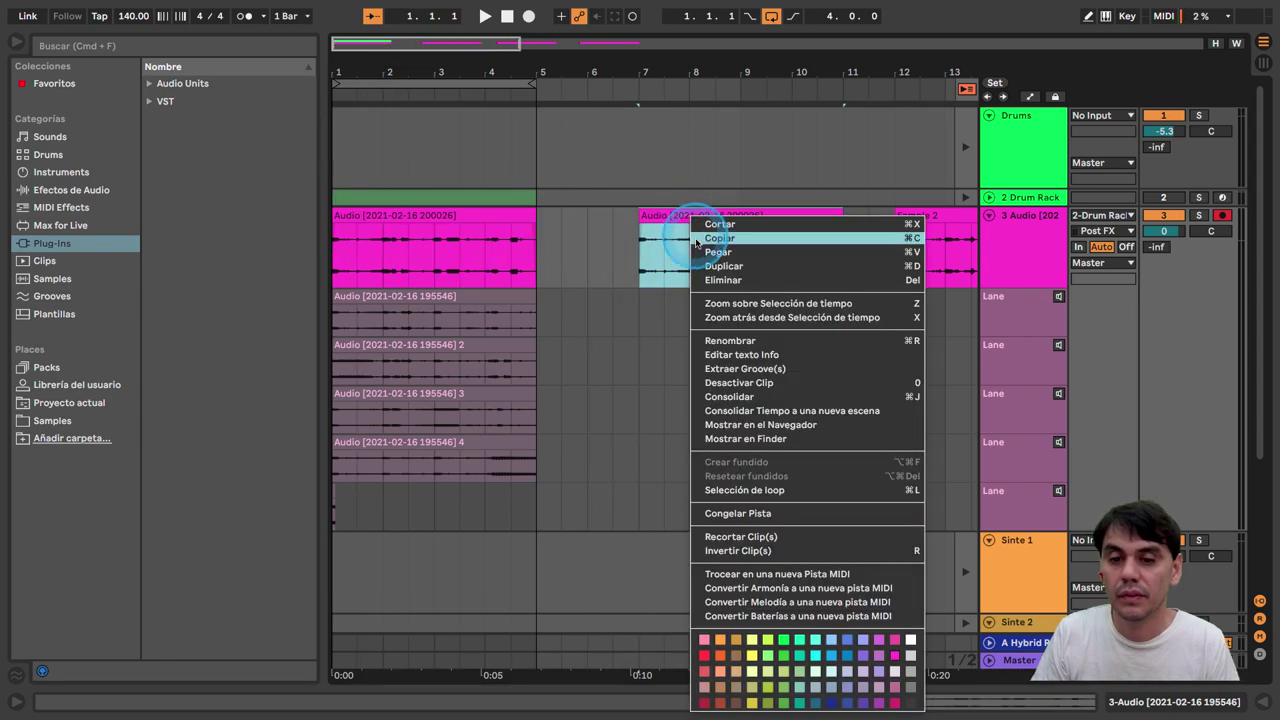
{"action": "left_click", "coordinate": [746, 340]}
{"action": "type", "text": "Sample 3"}
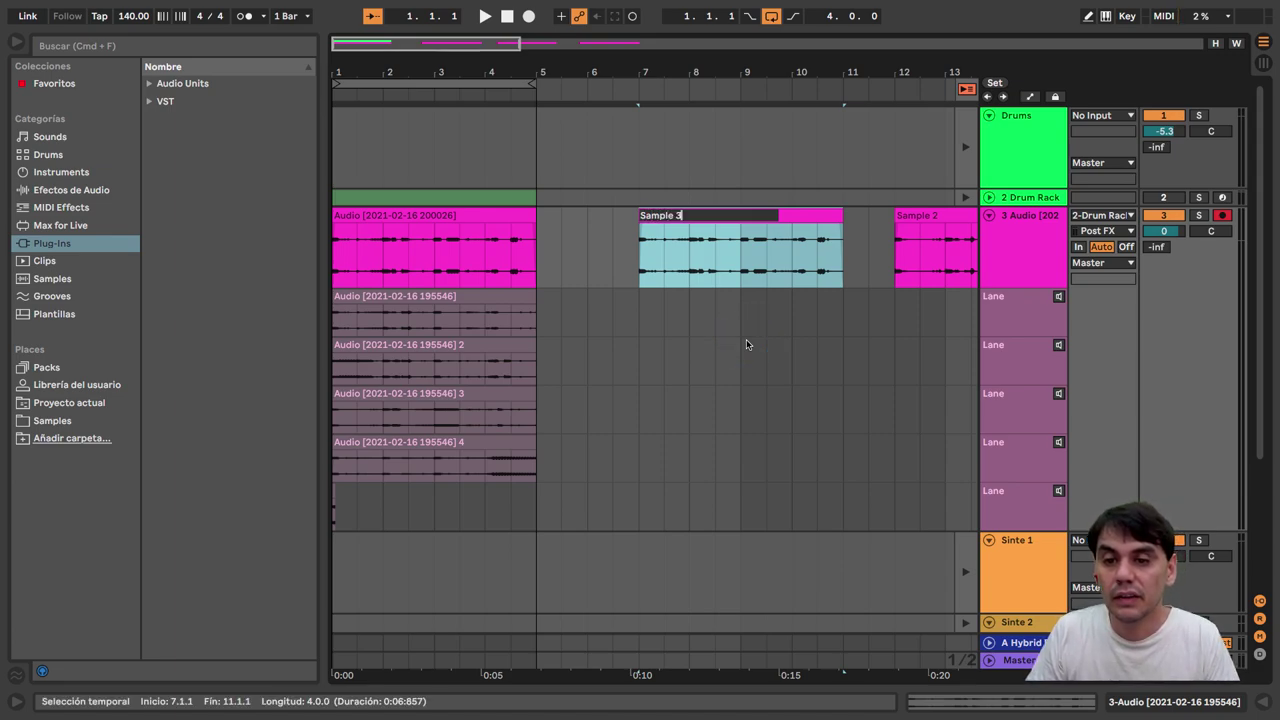
{"action": "key", "text": "Return"}
Step: Move the Sample 3, Sample 2 and Sample 1 clips from the arrangement into the first three Session slots of the 3 Audio track
{"action": "left_click_drag", "start_coordinate": [609, 114], "coordinate": [400, 63]}
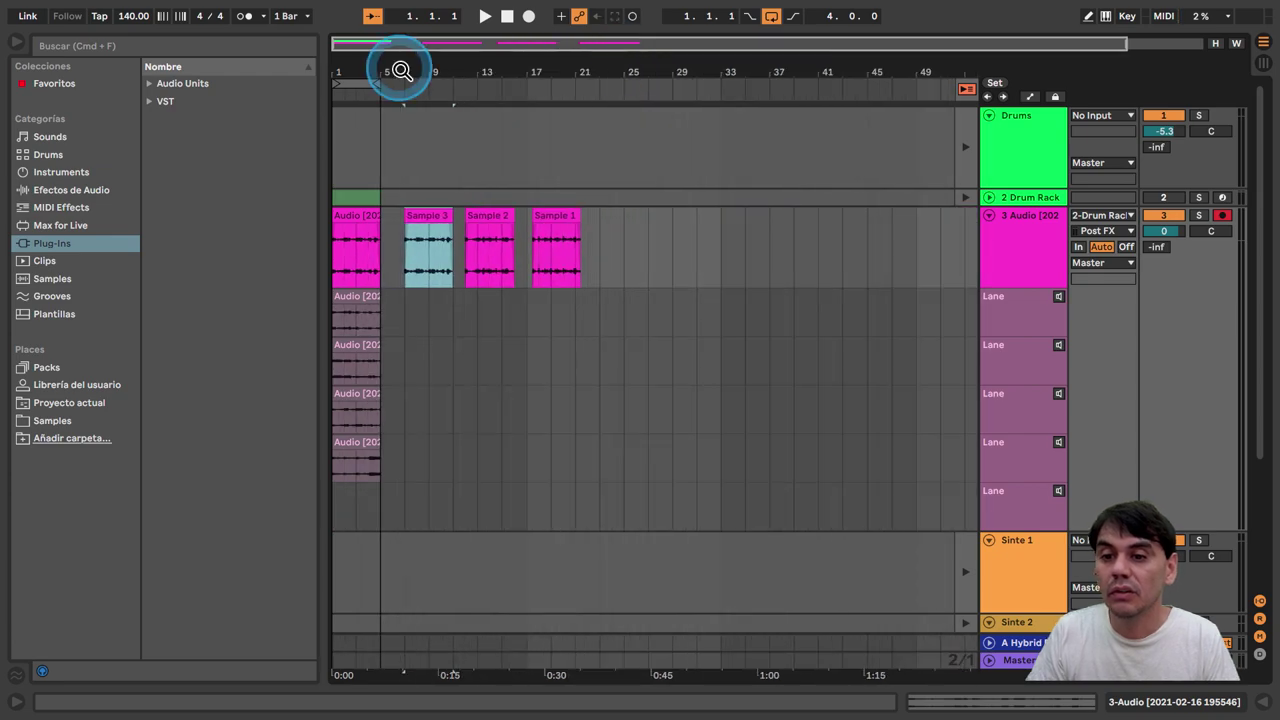
{"action": "left_click", "coordinate": [413, 215]}
{"action": "left_click", "coordinate": [548, 215]}
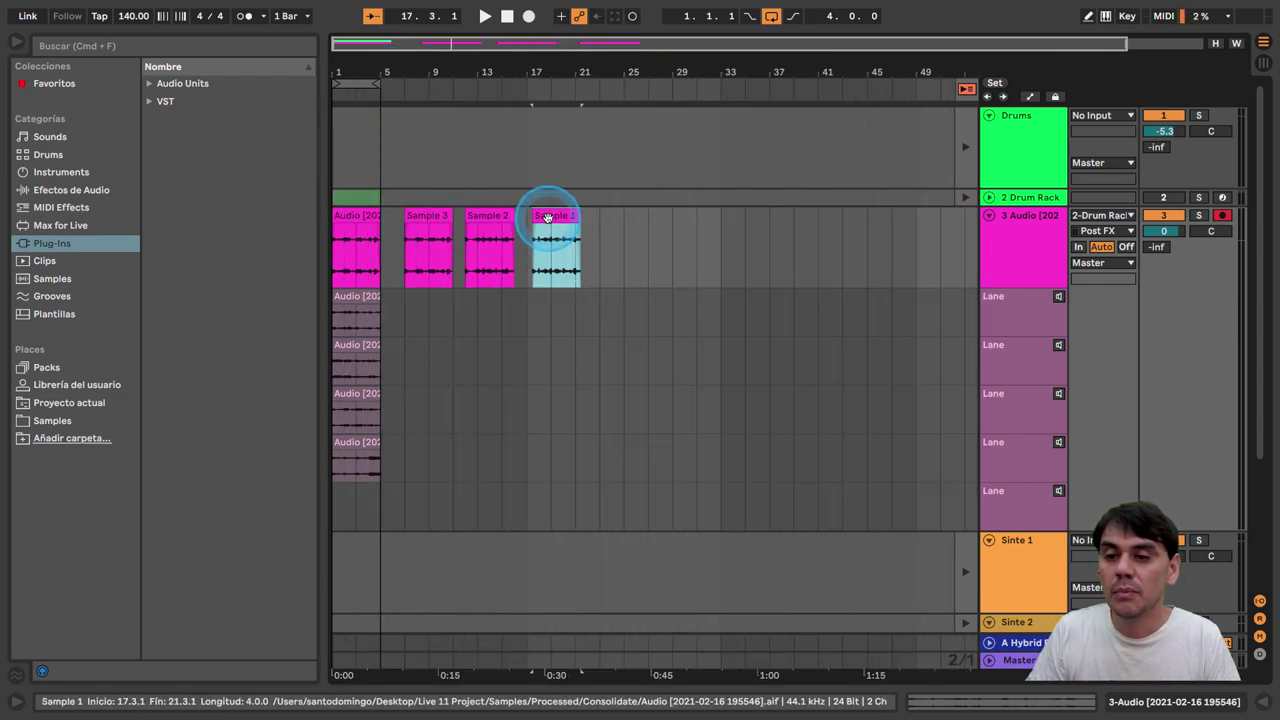
{"action": "left_click", "coordinate": [480, 215], "text": "shift"}
{"action": "left_click", "coordinate": [436, 215], "text": "shift"}
{"action": "left_click_drag", "start_coordinate": [425, 216], "coordinate": [537, 68]}
{"action": "key", "text": "Tab"}
{"action": "left_click", "coordinate": [543, 112]}
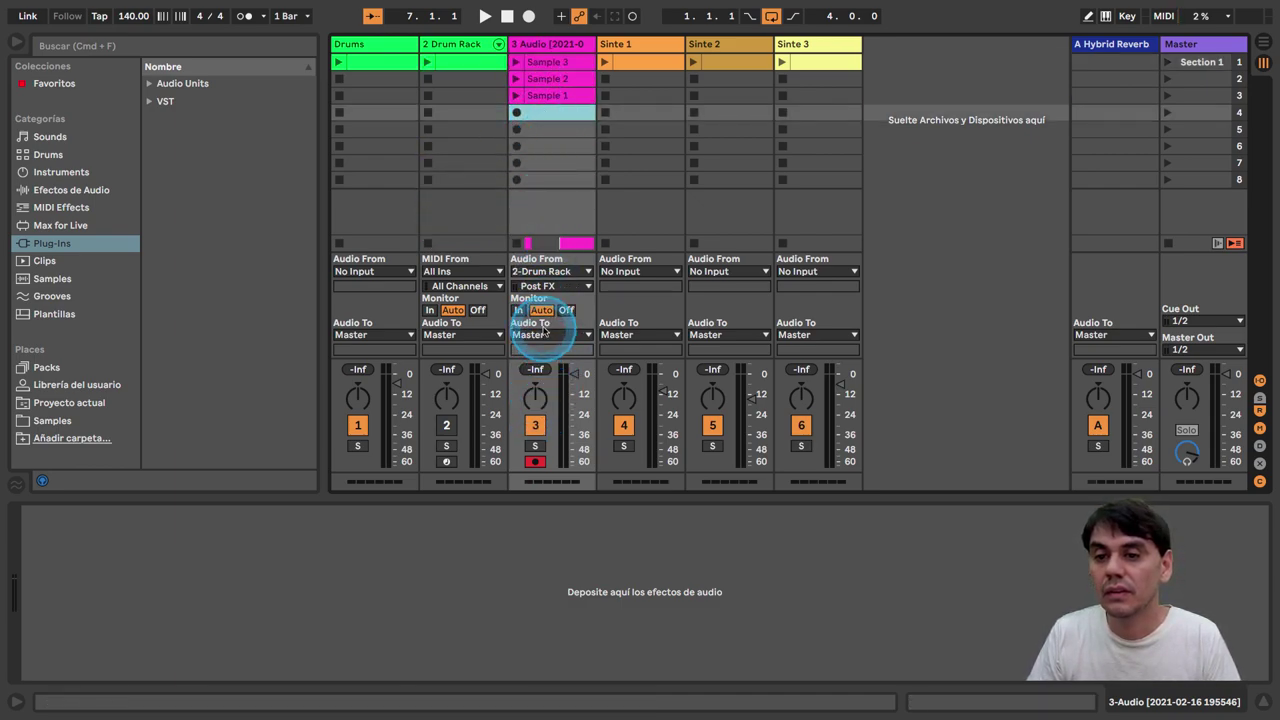
Step: Launch the Sample 3 clip and layer the Sinte 1, Sinte 2 and Sinte 3 clips over it to audition them together
{"action": "left_click", "coordinate": [516, 62]}
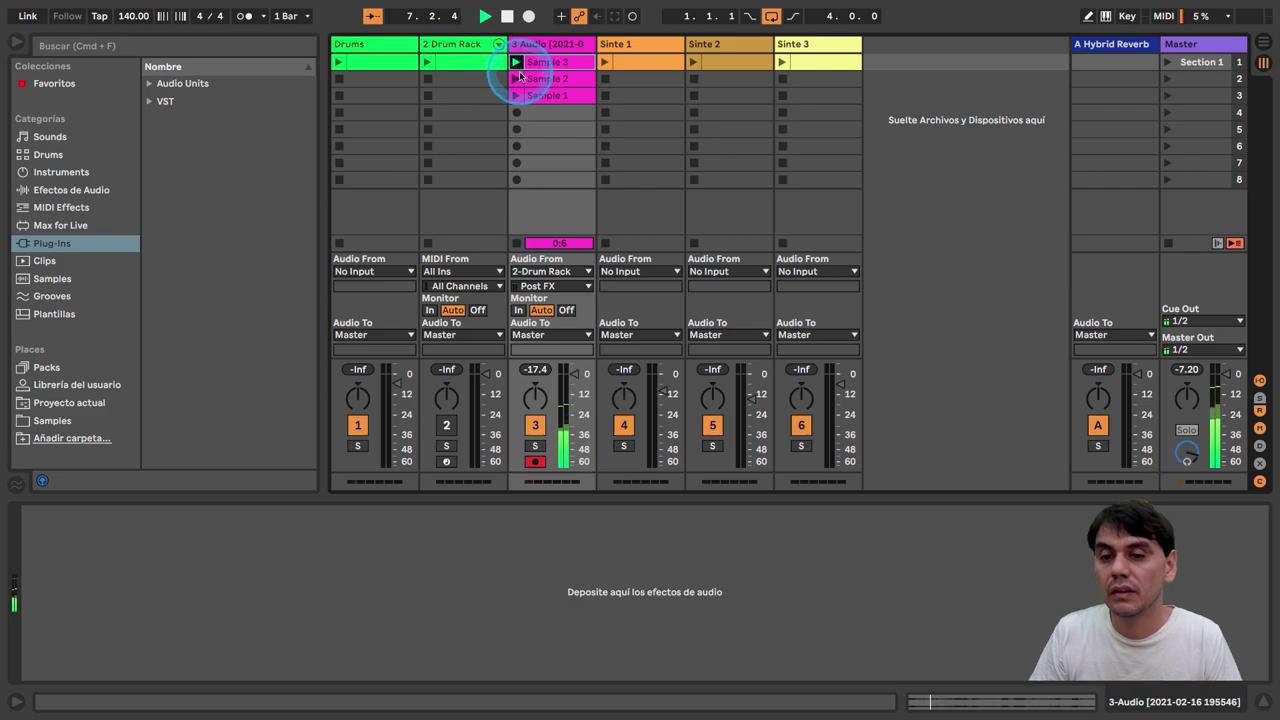
{"action": "left_click", "coordinate": [604, 62]}
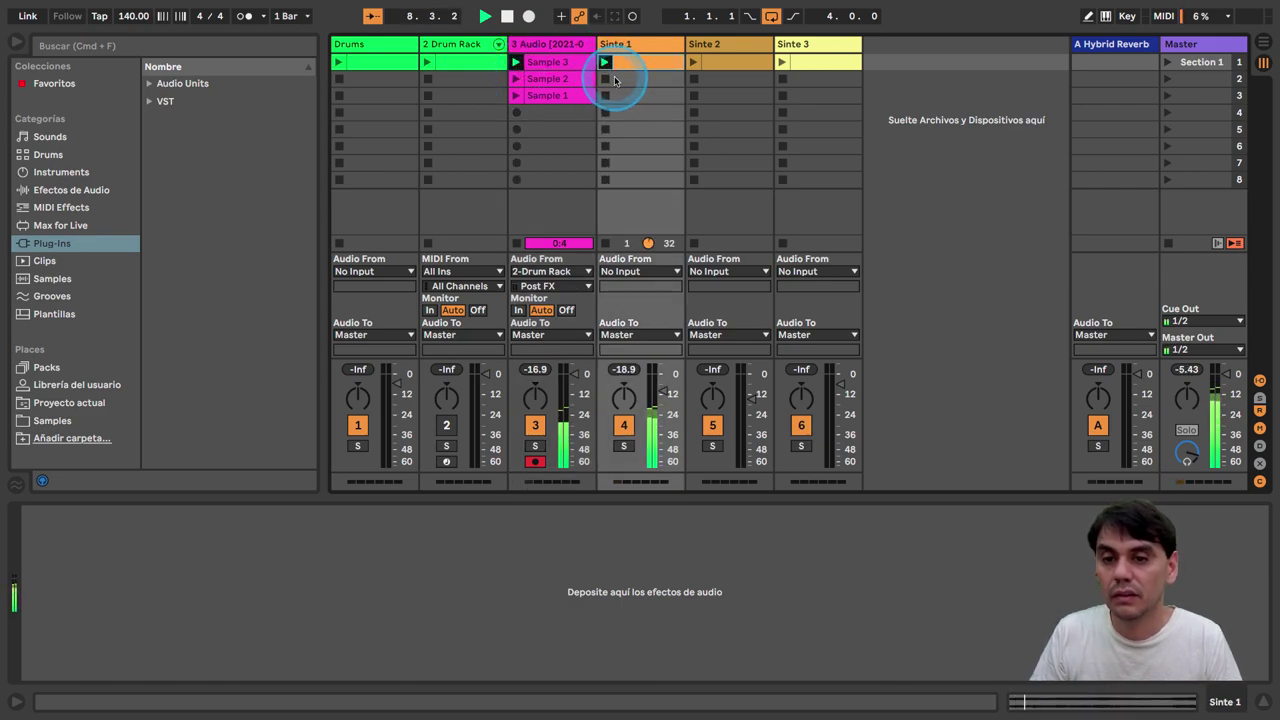
{"action": "left_click", "coordinate": [696, 63]}
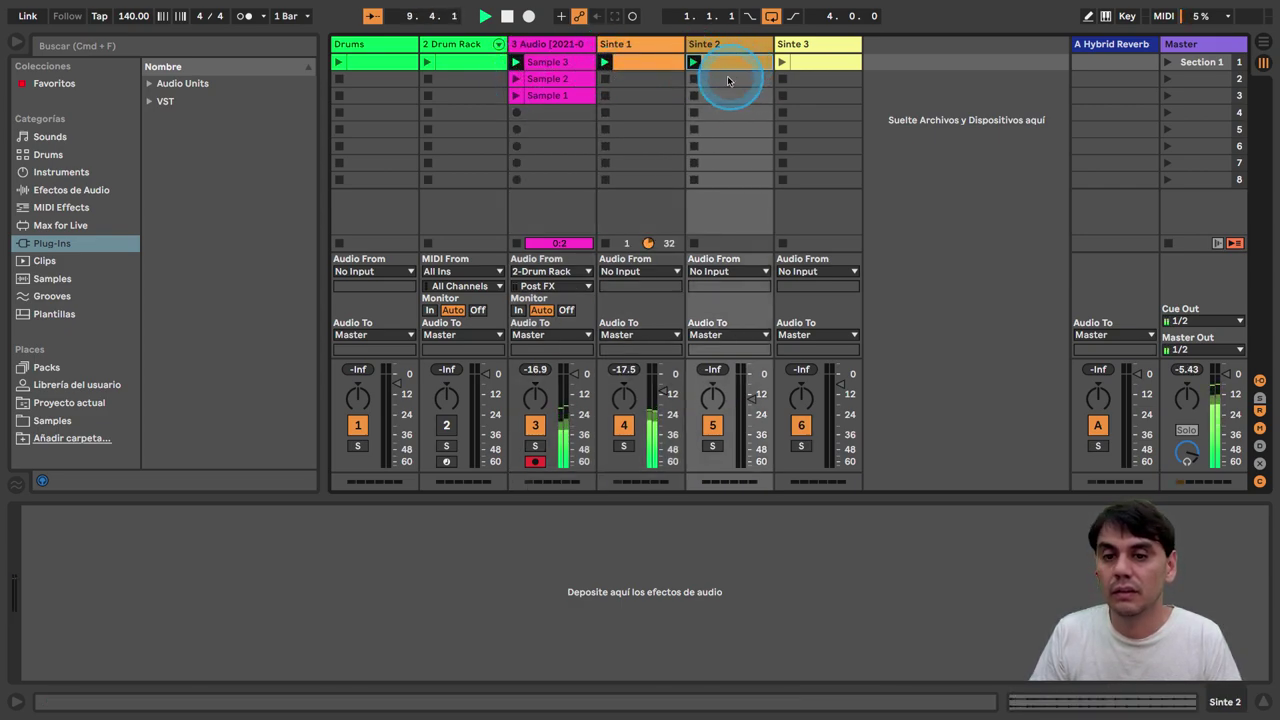
{"action": "left_click", "coordinate": [782, 62]}
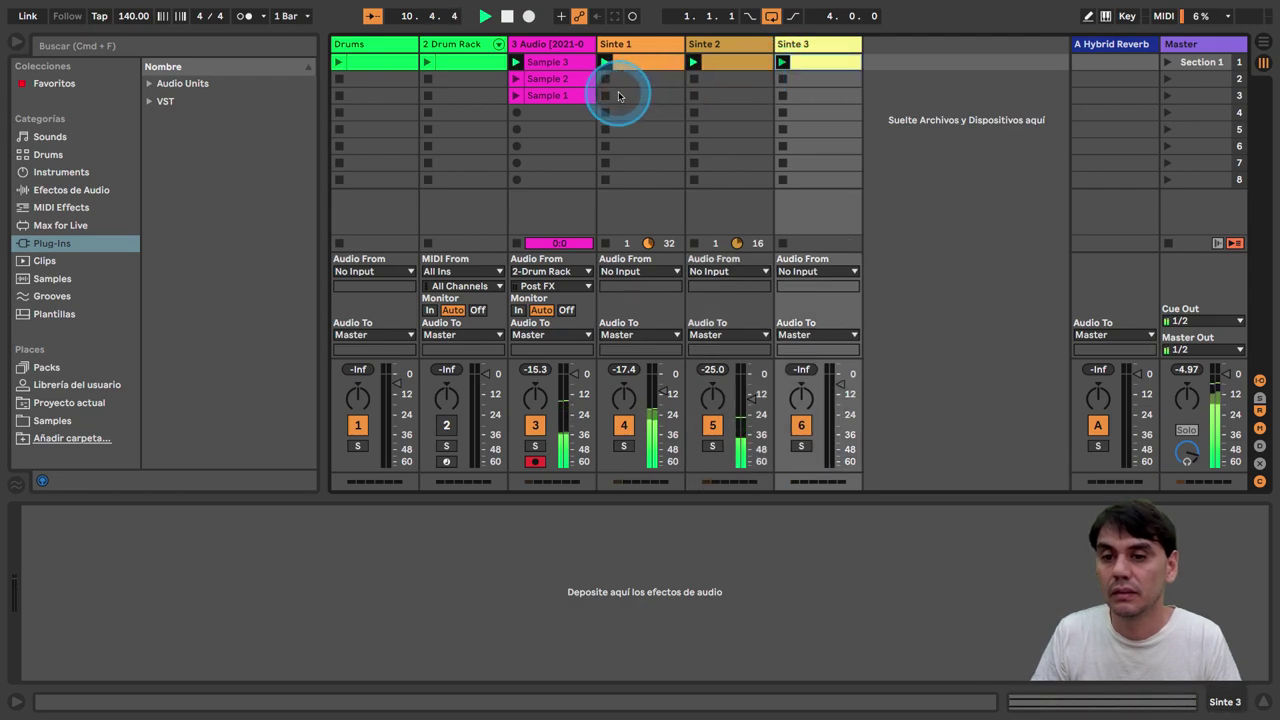
Step: Open the playing Sample 3 clip on the 3 Audio track and turn on its looping
{"action": "left_click", "coordinate": [531, 64]}
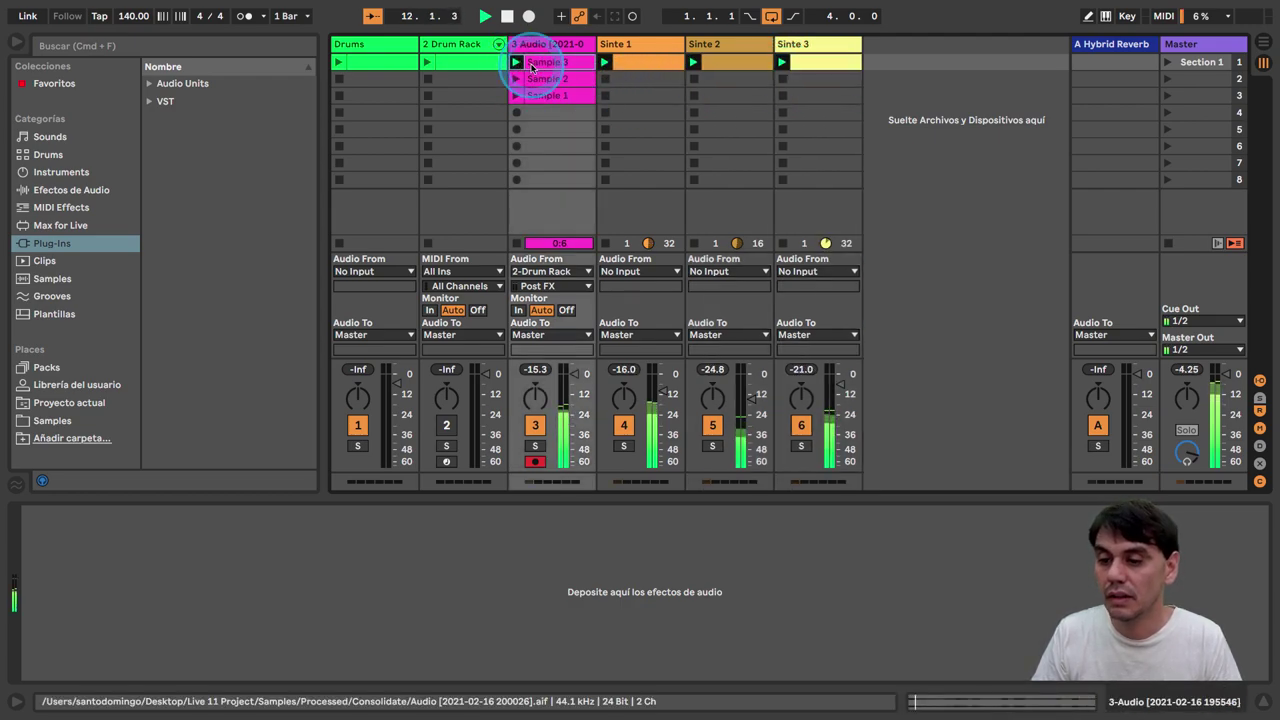
{"action": "double_click", "coordinate": [531, 64]}
{"action": "left_click", "coordinate": [92, 533]}
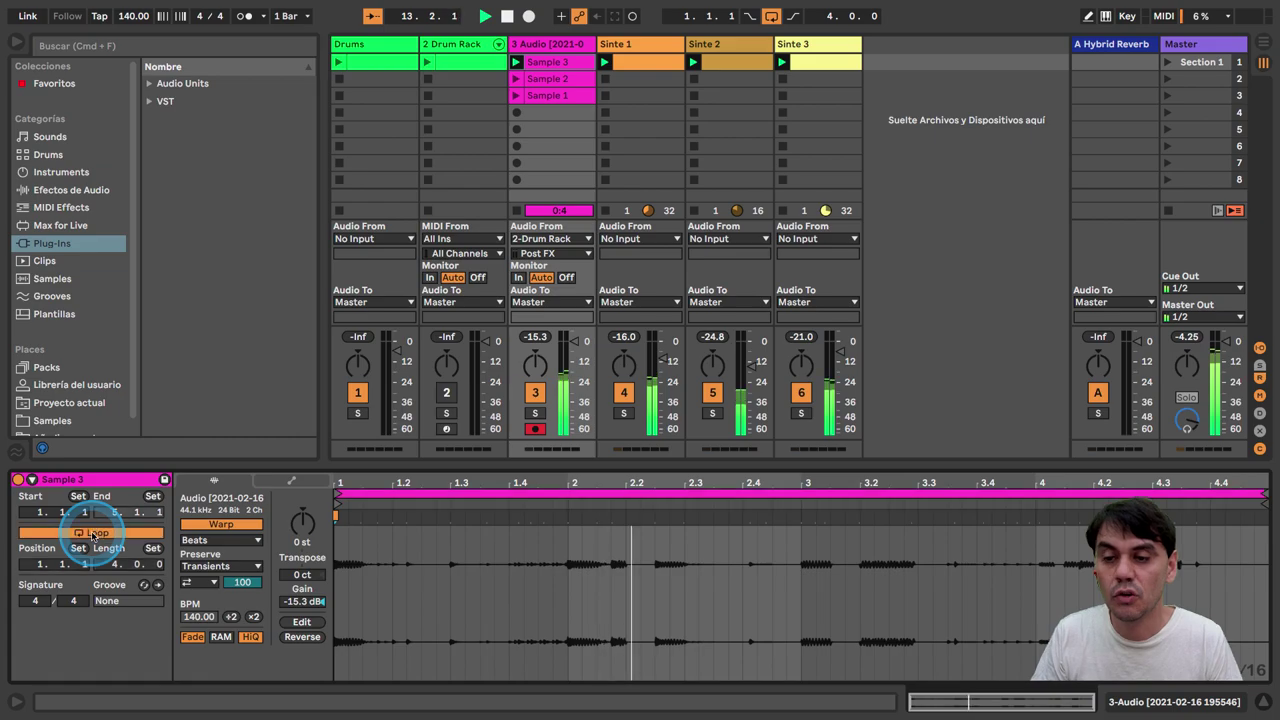
Step: Turn on looping for the Sample 2 and Sample 1 clips, launching Sample 2 and queuing Sample 1 over the synths
{"action": "left_click", "coordinate": [545, 78]}
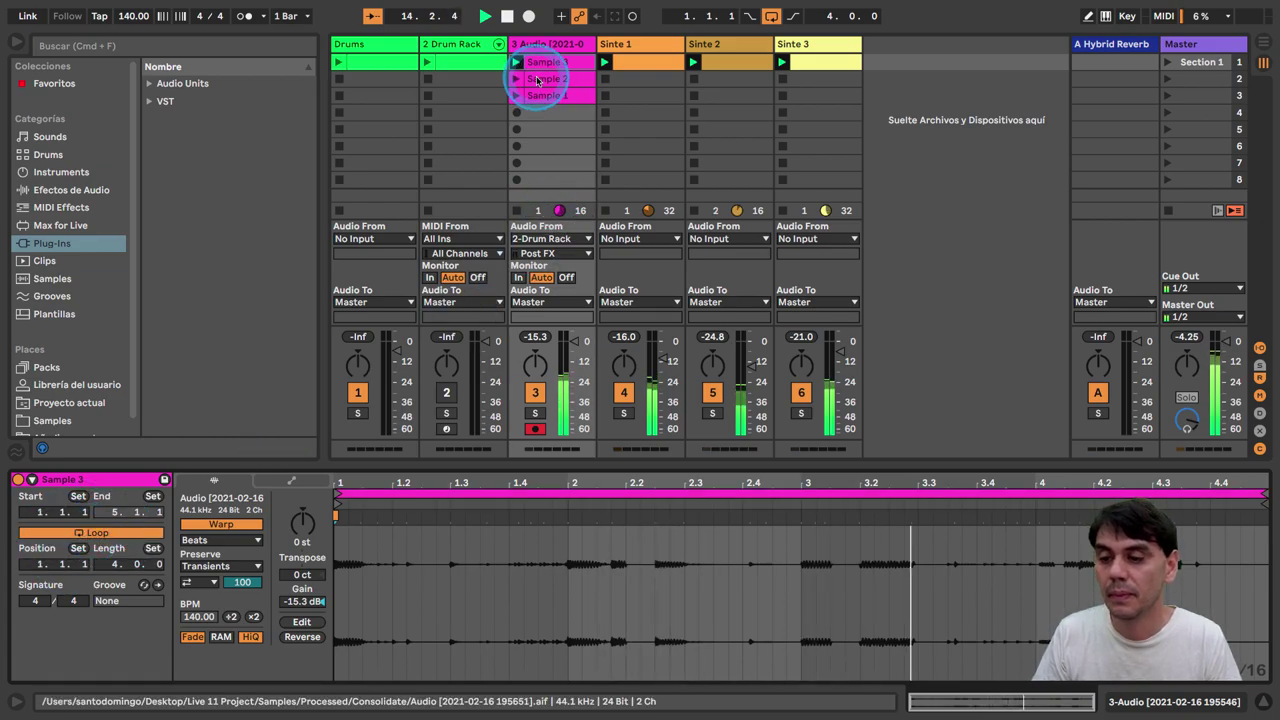
{"action": "left_click", "coordinate": [137, 536]}
{"action": "left_click", "coordinate": [516, 79]}
{"action": "left_click", "coordinate": [530, 100]}
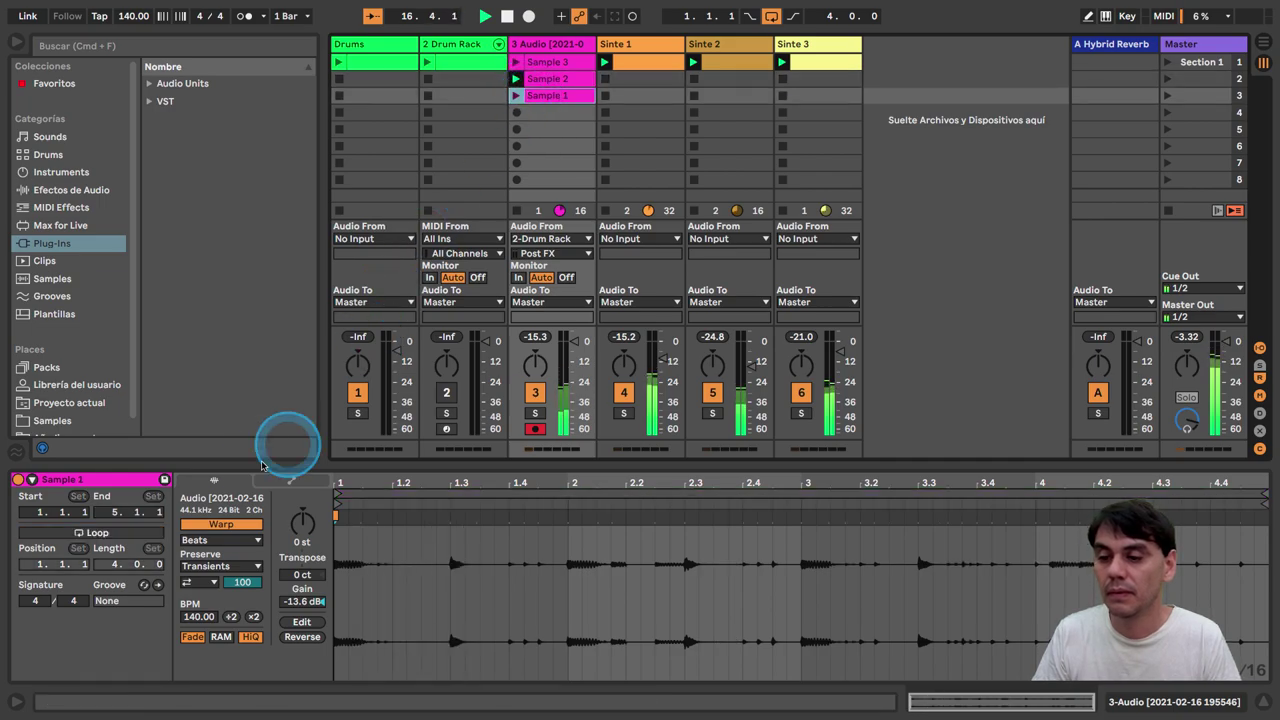
{"action": "left_click", "coordinate": [62, 536]}
{"action": "left_click", "coordinate": [540, 115]}
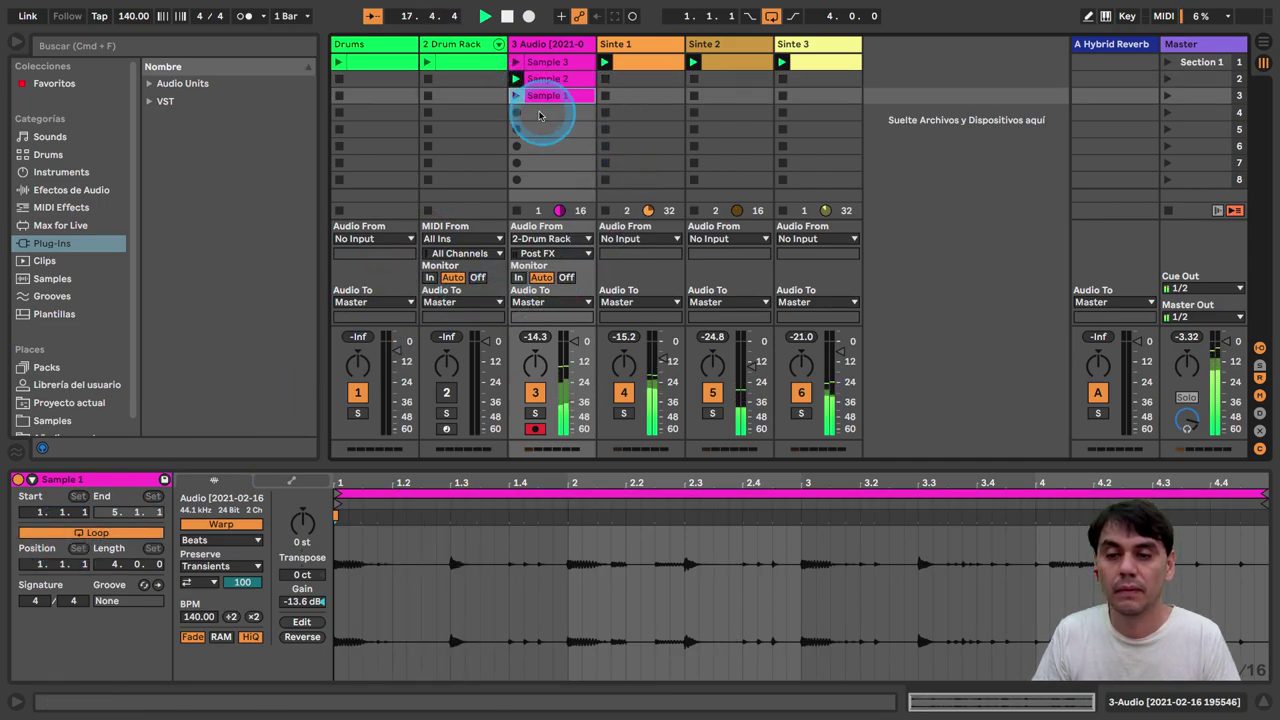
Step: Audition the looped Sample 1, Sample 2 and Sample 3 clips in turn over the synth clips, ending on Sample 3 with playback running
{"action": "left_click", "coordinate": [536, 102]}
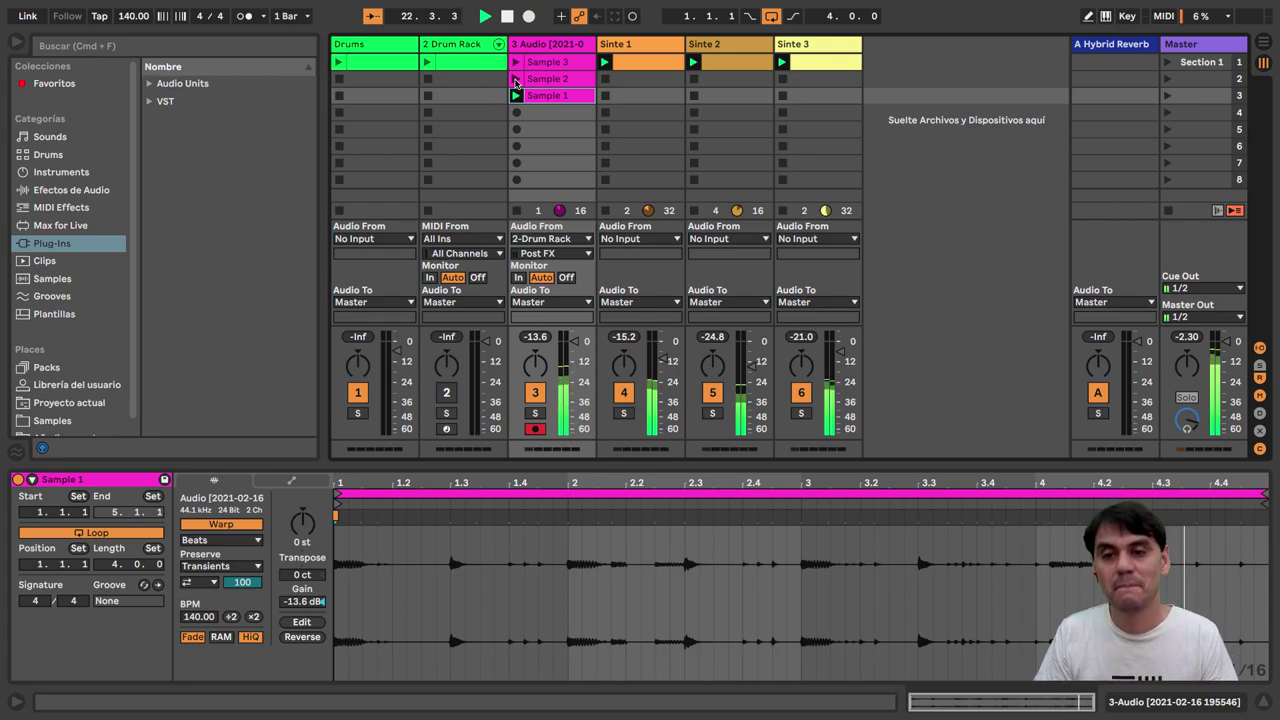
{"action": "left_click", "coordinate": [516, 81]}
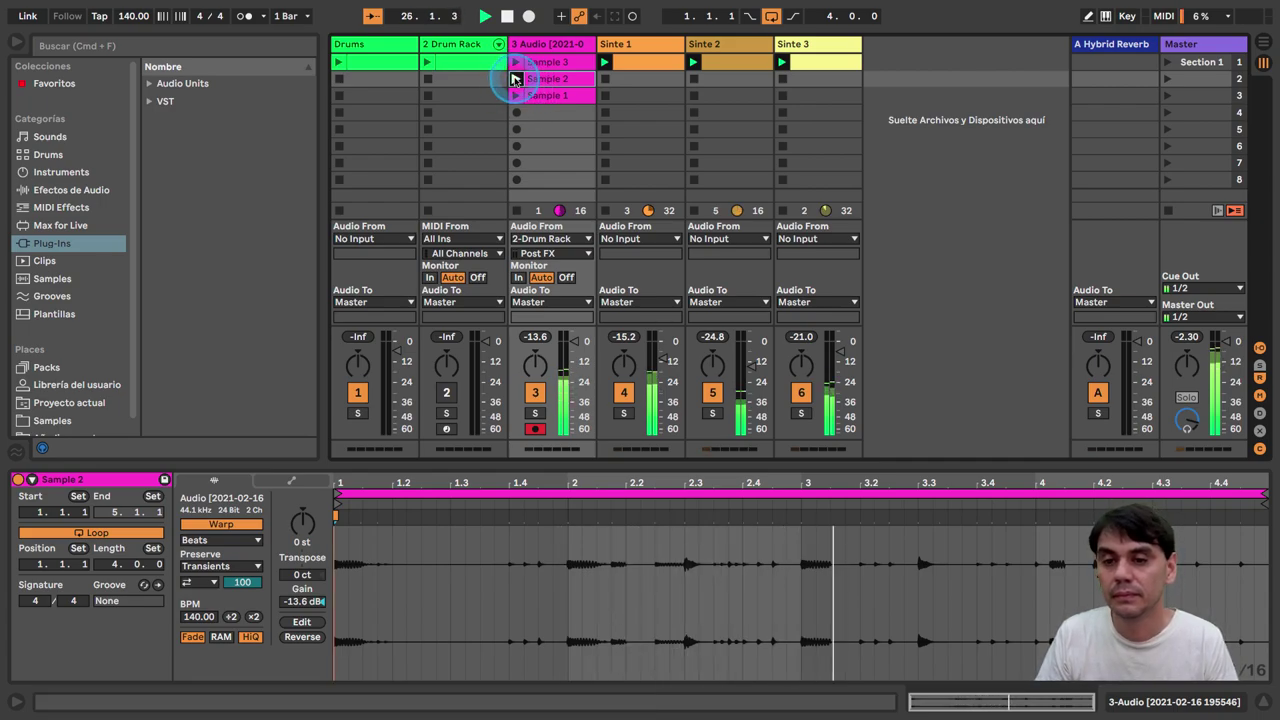
{"action": "left_click", "coordinate": [514, 62]}
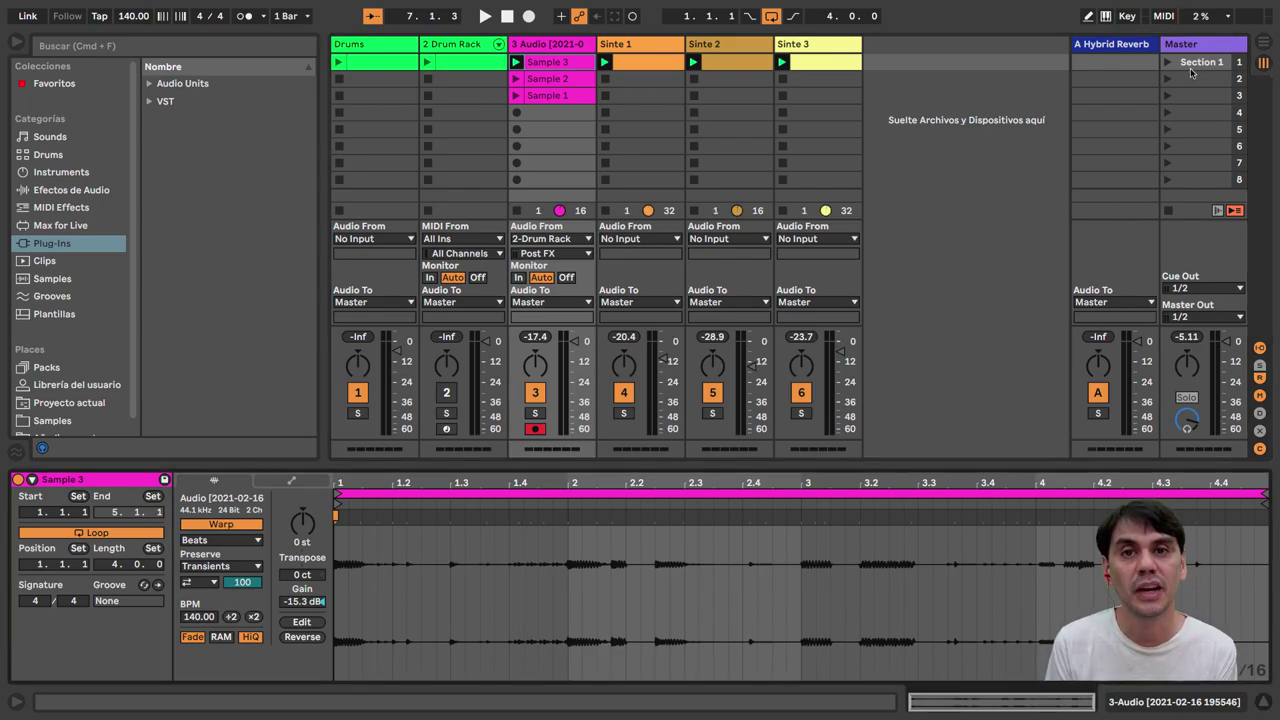
{"action": "key", "text": "space"}
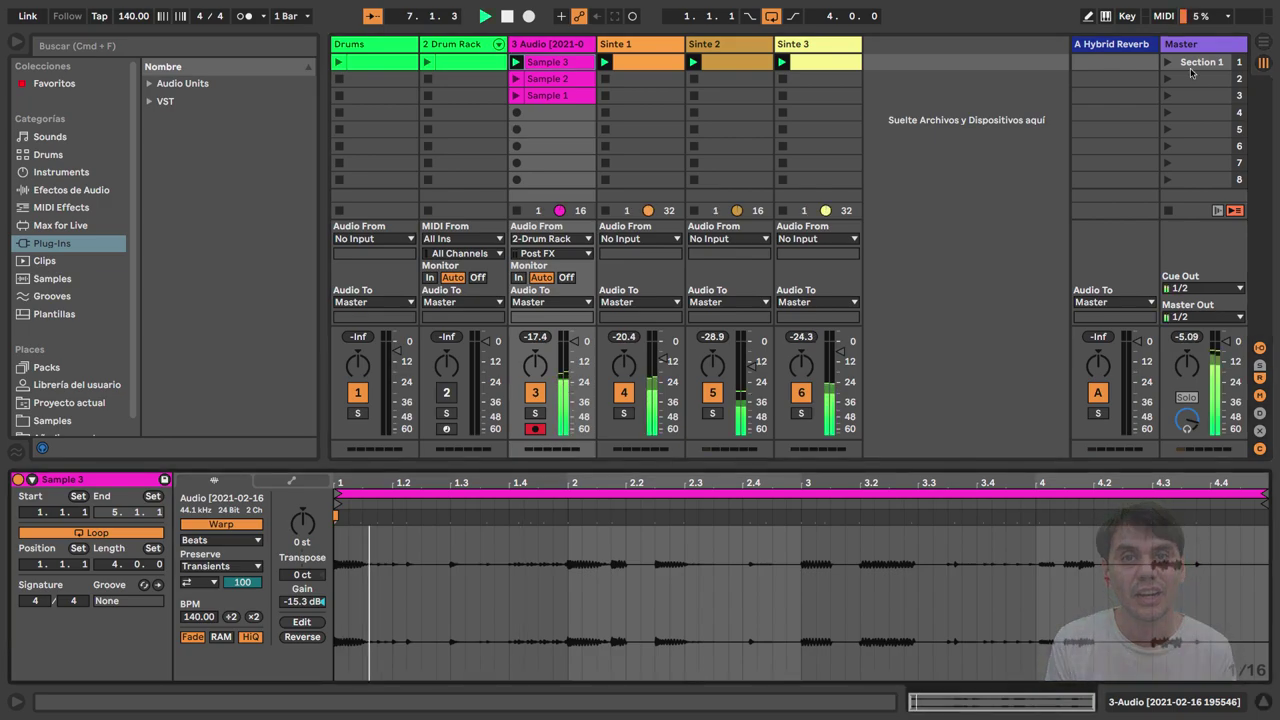